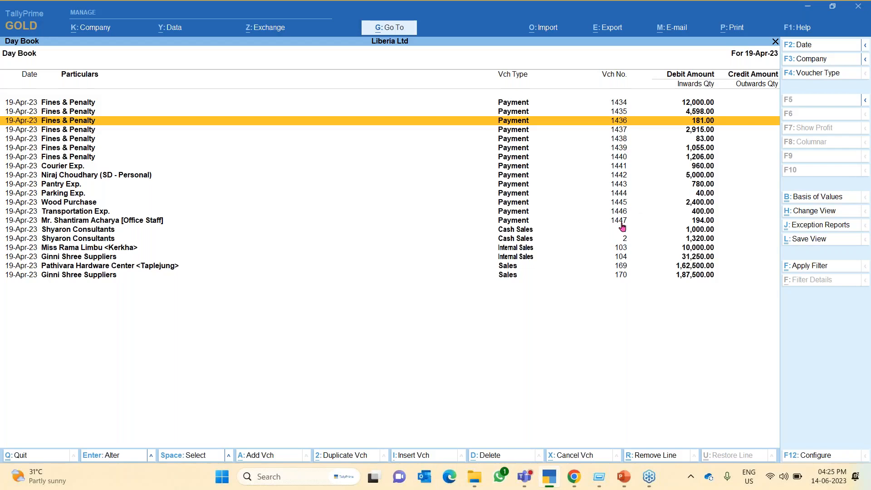
Delete the Fines & Penalty payment voucher no. 1440 from the Day Book
key(Down)
key(Down)
key(Down)
key(Down)
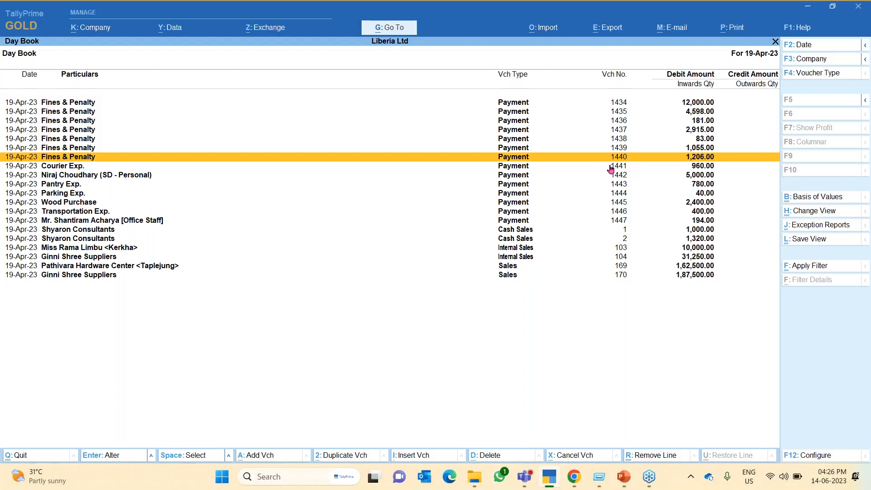
key(ctrl+Return)
key(Escape)
key(alt)
key(alt+d)
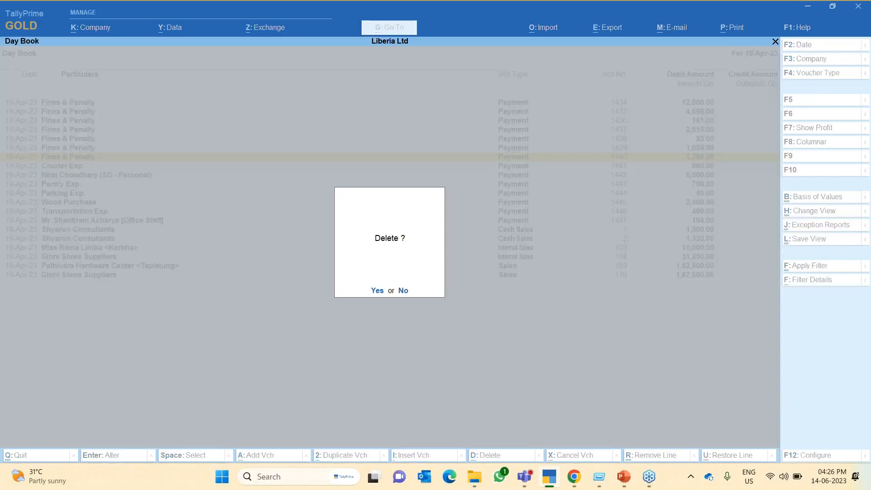
key(y)
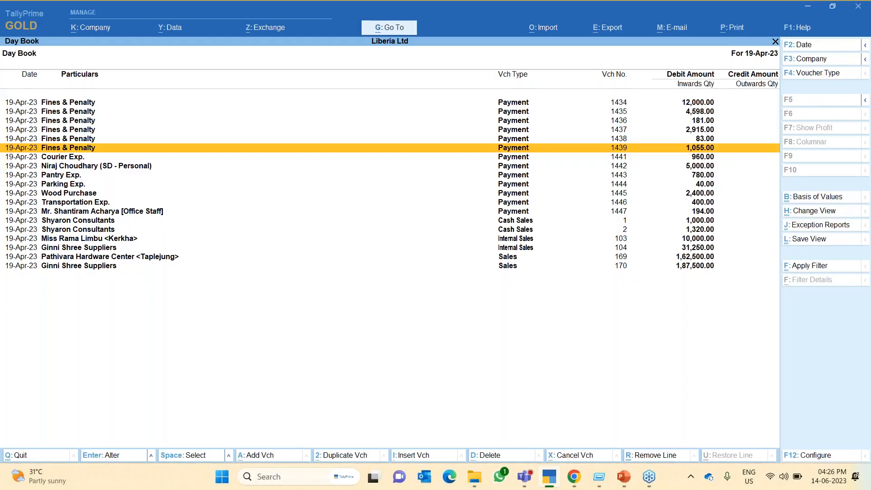
Open the Courier Exp. payment voucher no. 1441 to check its numbering, and return to the Gateway of Tally
click(623, 159)
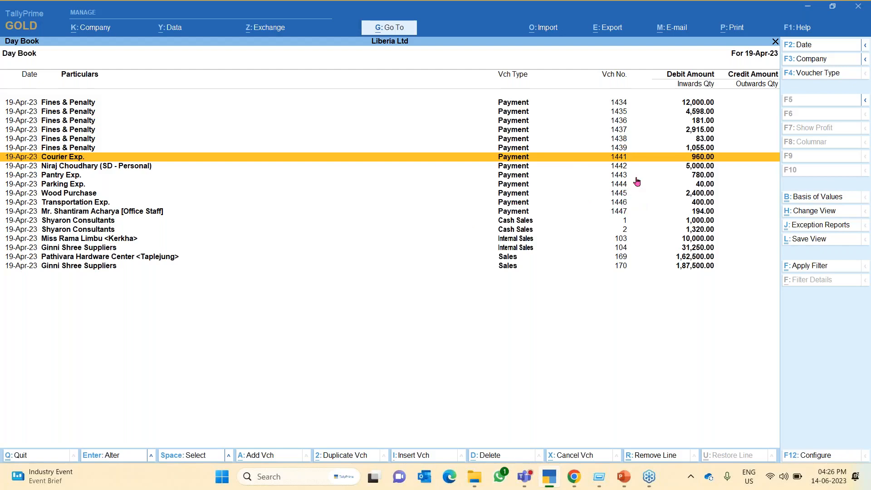
key(Return)
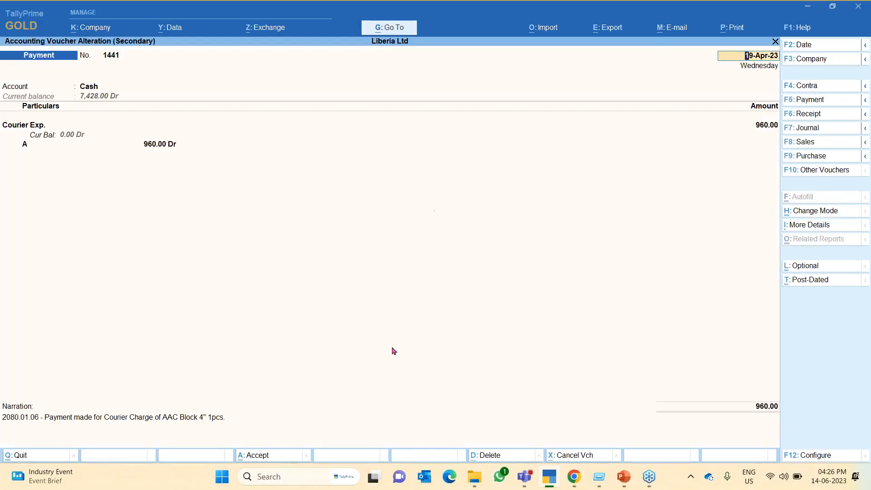
key(Escape)
key(Return)
key(Escape)
key(Escape)
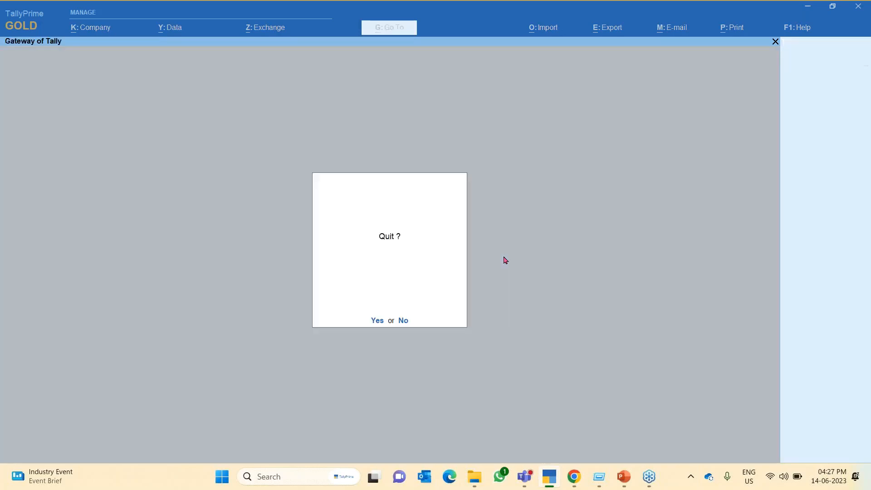
key(Escape)
Open the Payment voucher type for alteration and go to its method of voucher numbering
key(Down)
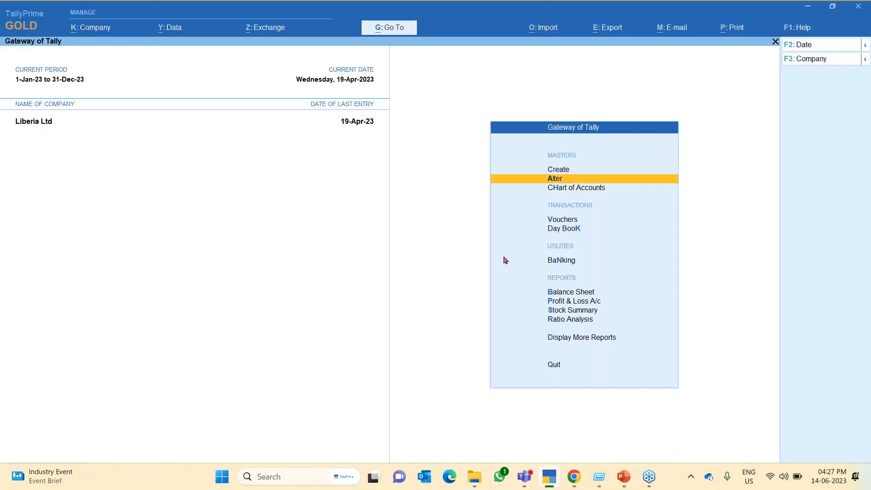
key(Return)
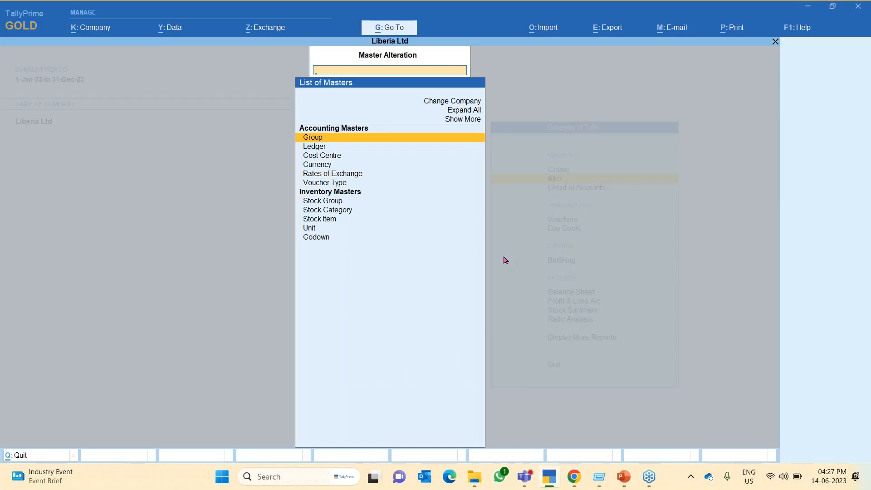
key(Down)
key(Down)
key(Down)
key(Down)
key(Down)
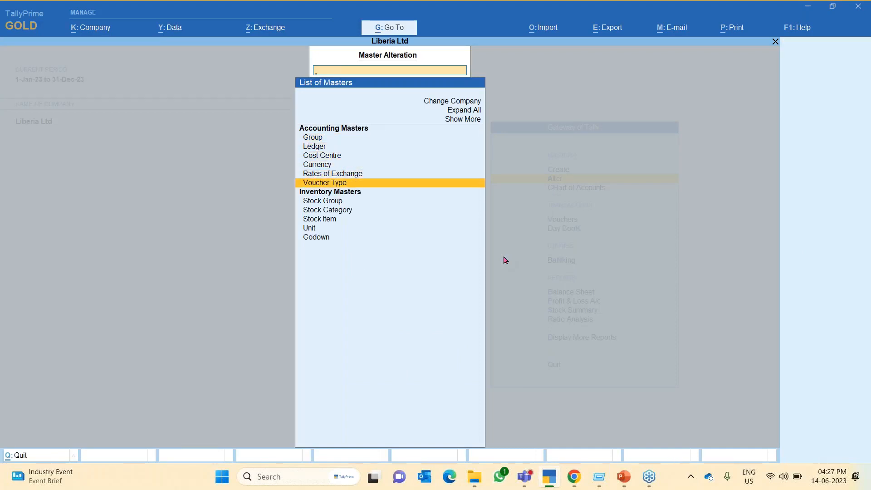
key(Return)
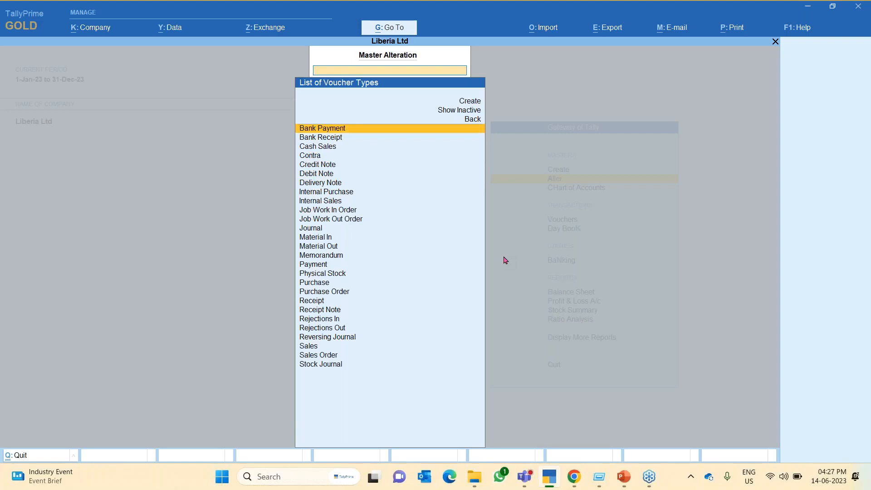
text(pa)
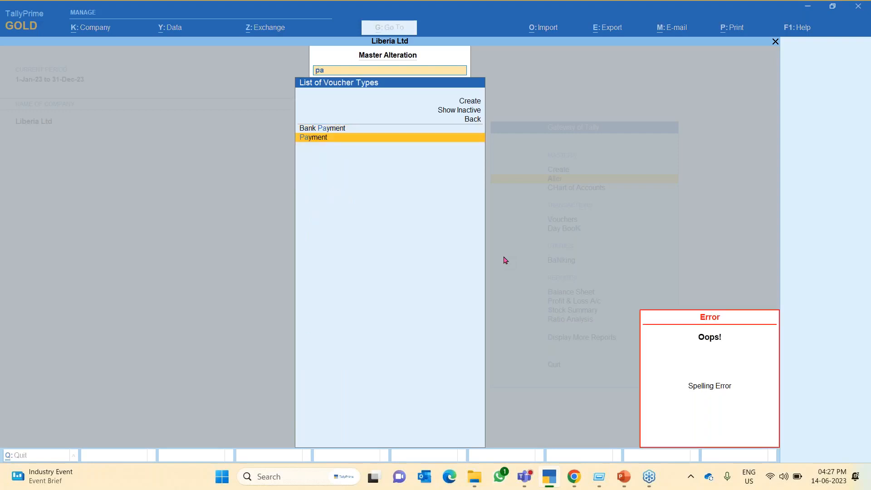
key(Return)
key(Return)
key(Return)
key(Return)
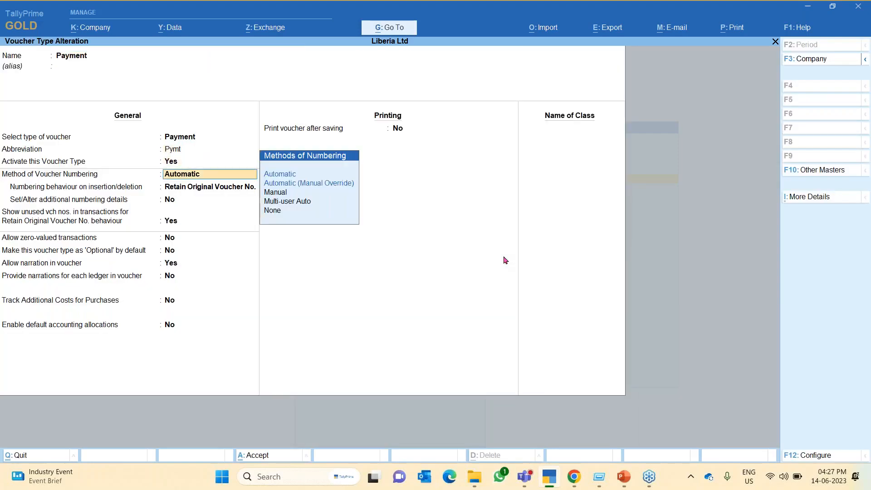
Keep automatic numbering with Retain Original Voucher No. on insertion/deletion for the Payment voucher type and save it
key(Return)
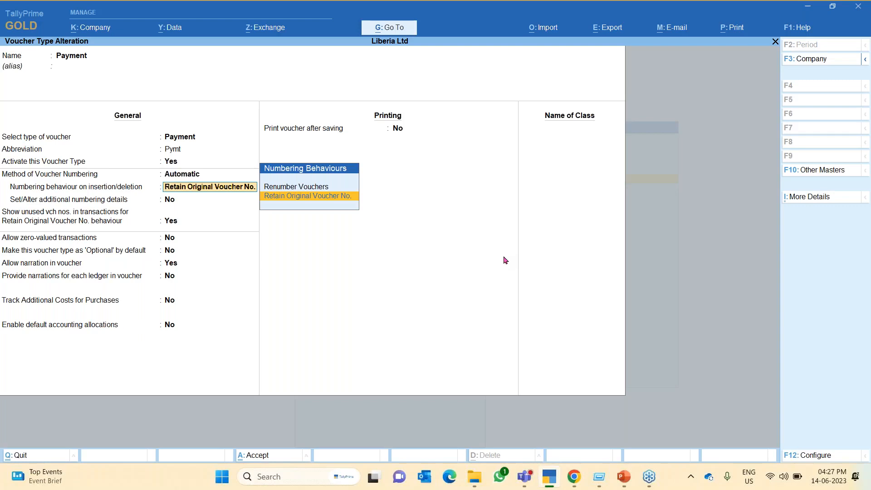
key(Up)
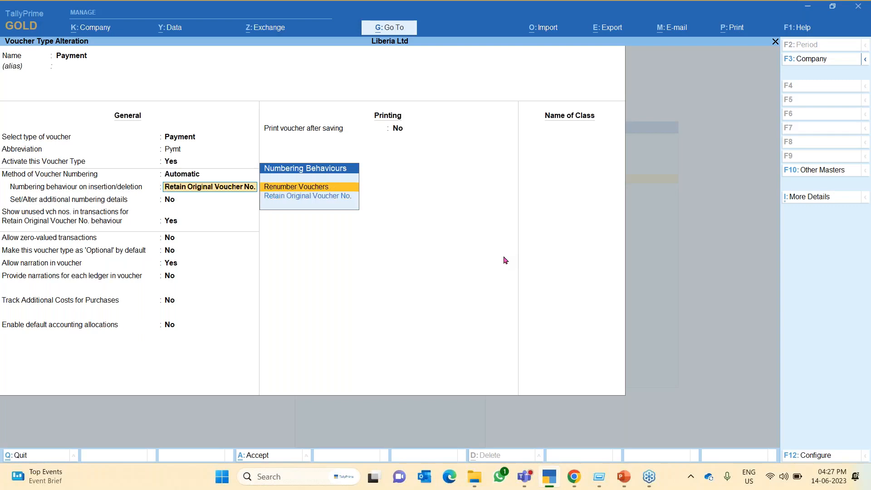
key(Down)
key(Up)
key(Down)
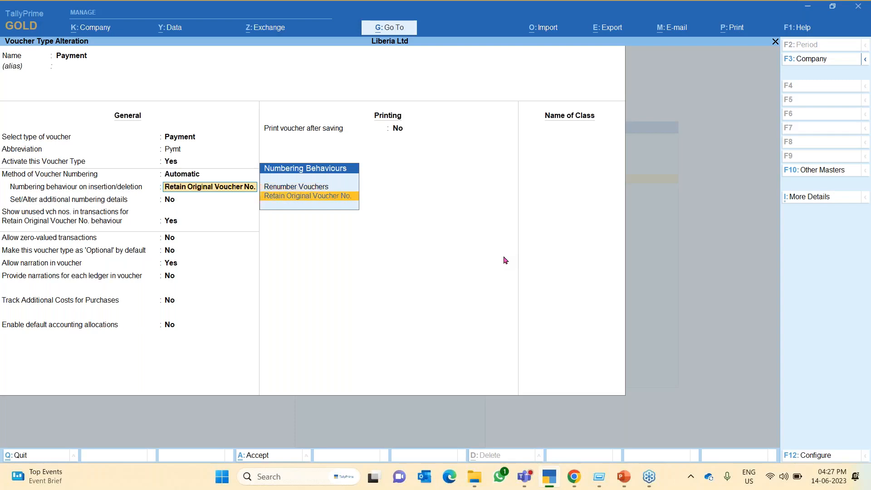
key(Return)
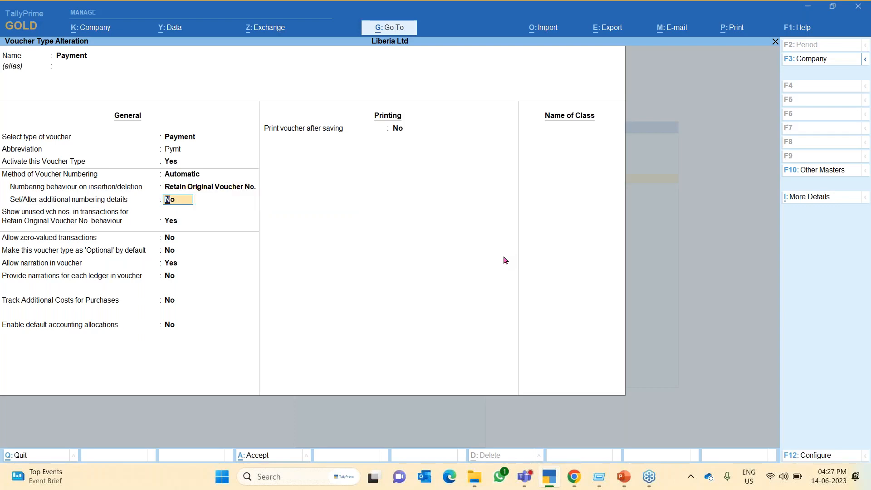
key(BackSpace)
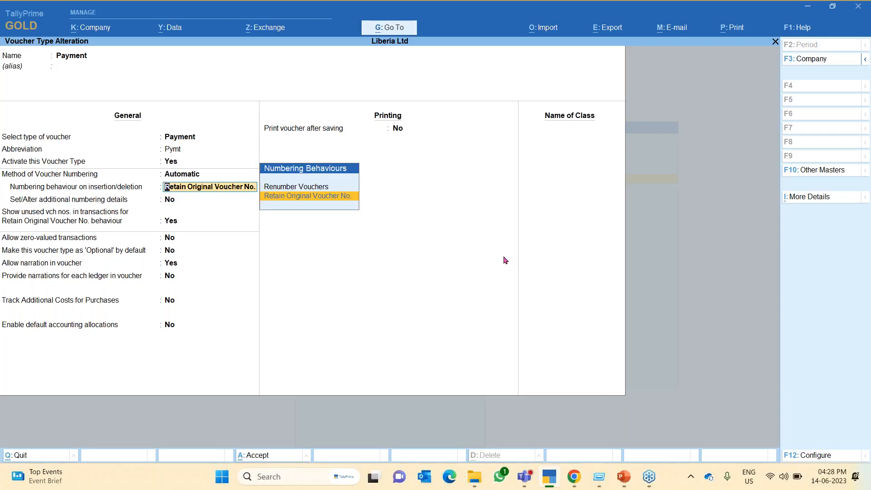
key(ctrl+a)
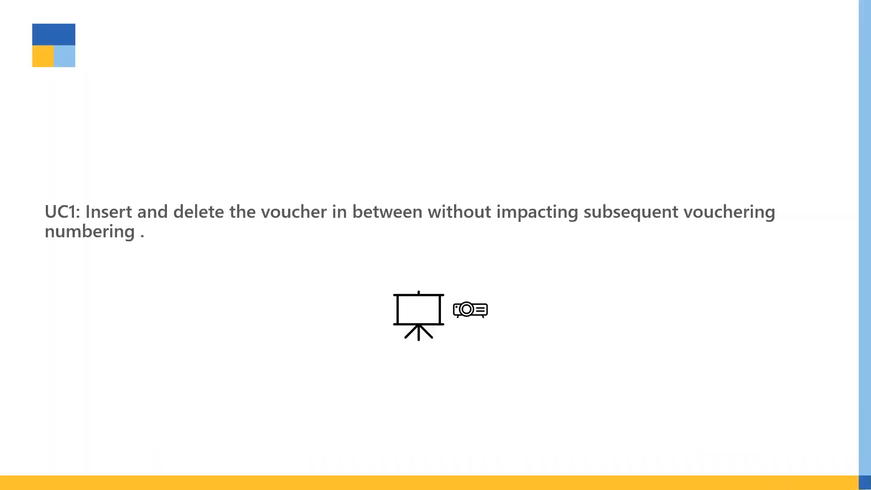
Switch from the slide show back to TallyPrime and find the Courier Exp. payment voucher in the Day Book
key(alt+Tab)
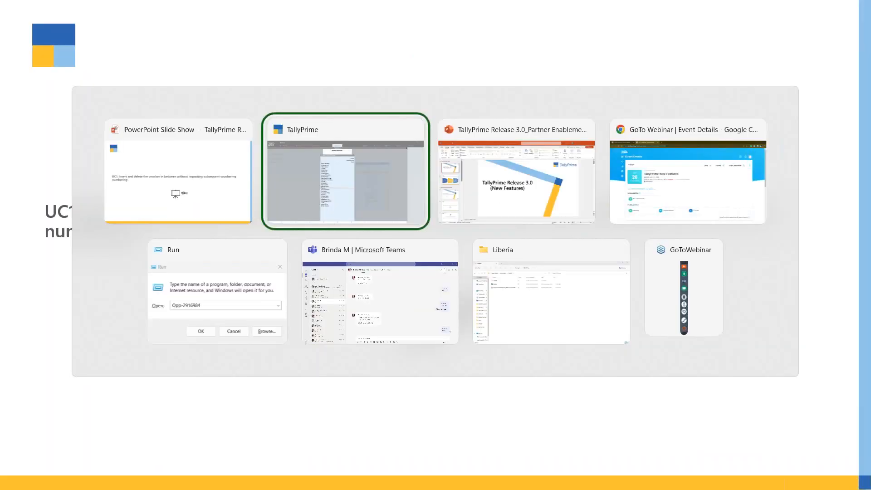
key(Escape)
key(Escape)
key(Escape)
key(d)
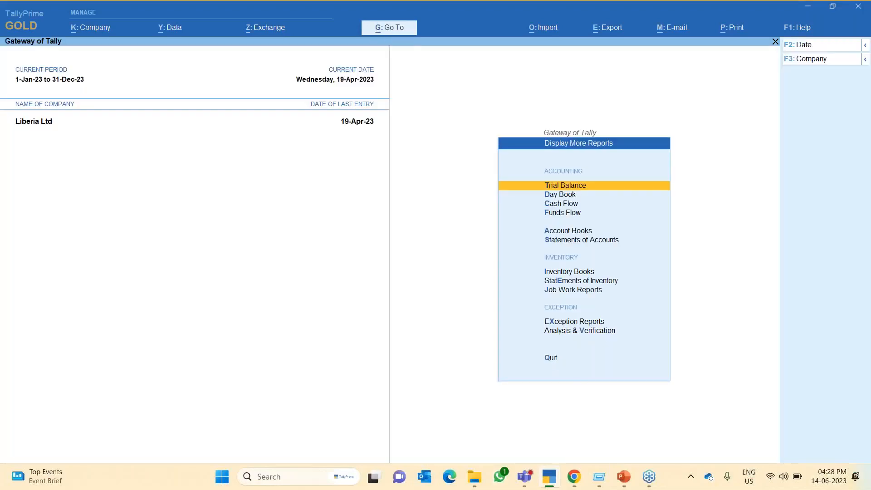
key(d)
key(Down)
key(Down)
key(Down)
key(Down)
key(Down)
key(Down)
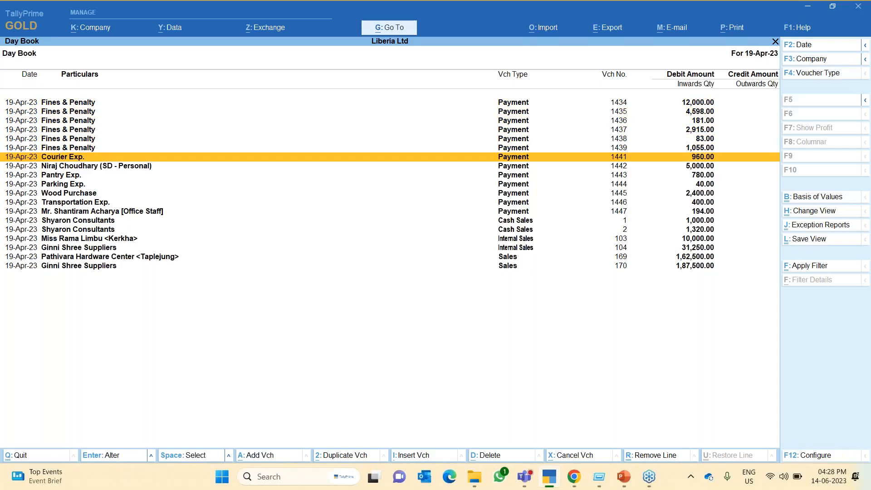
key(alt)
key(alt+a)
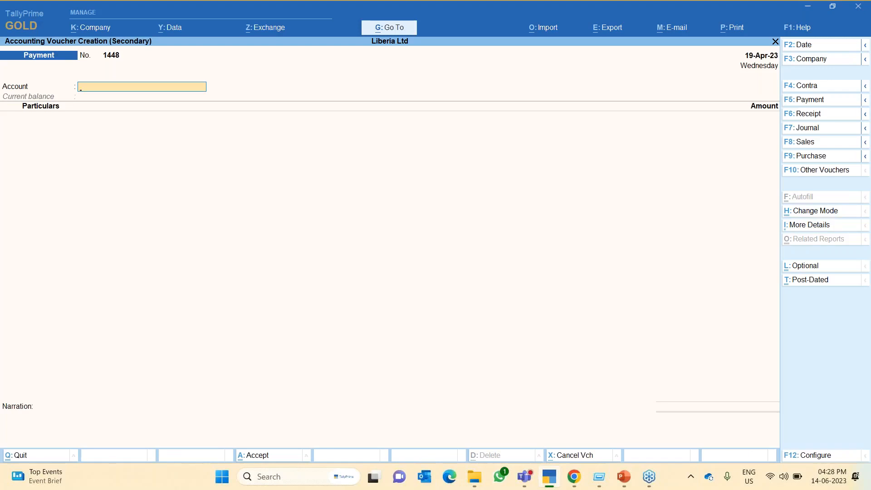
key(Escape)
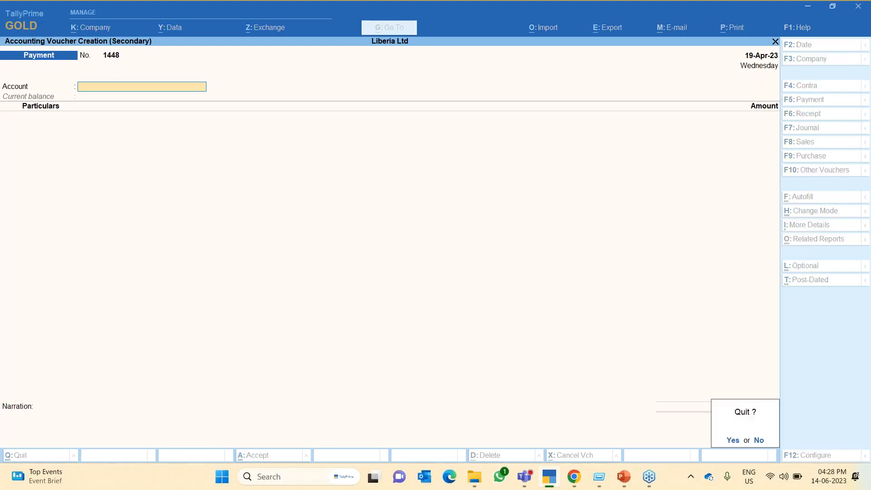
key(y)
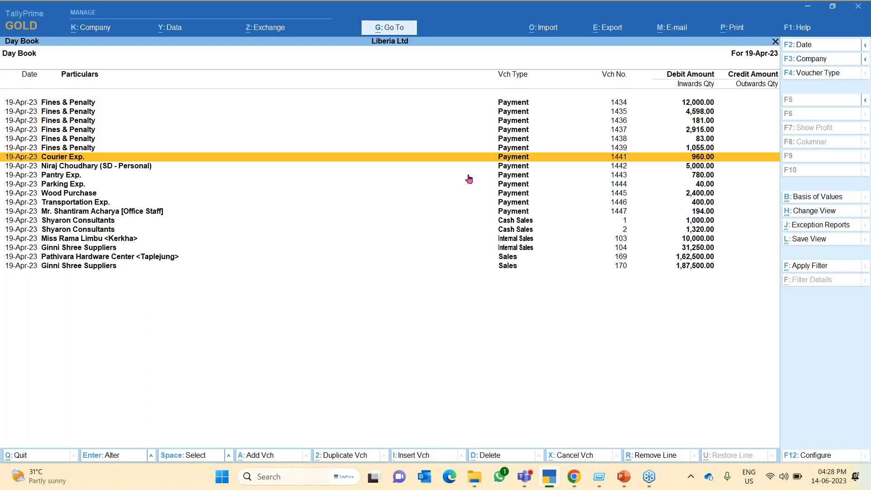
Reopen the Day Book and review the voucher numbers from the payment entries to the first Cash Sales entry
key(Escape)
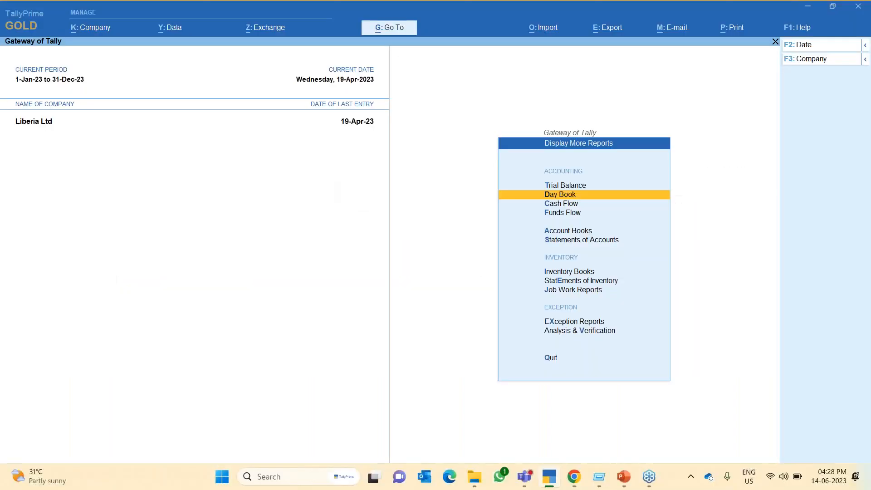
key(Escape)
key(Escape)
key(Escape)
key(d)
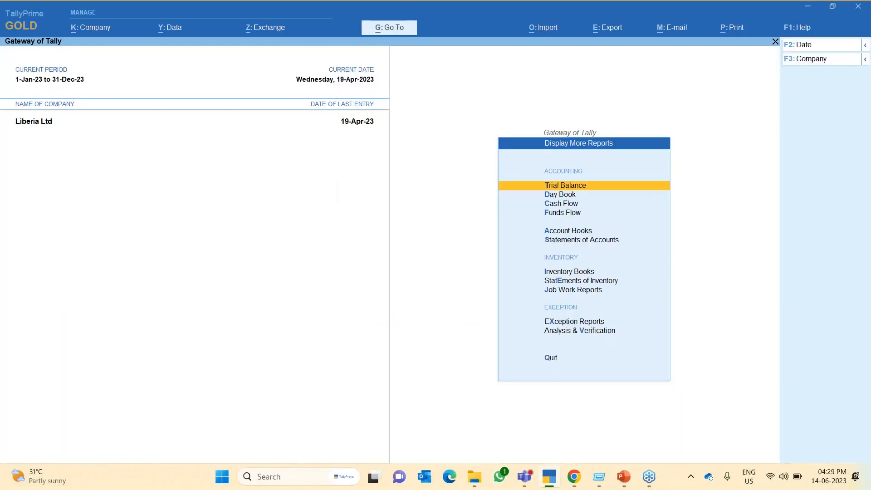
key(d)
key(Down)
key(Down)
key(Down)
key(Down)
key(Down)
key(Up)
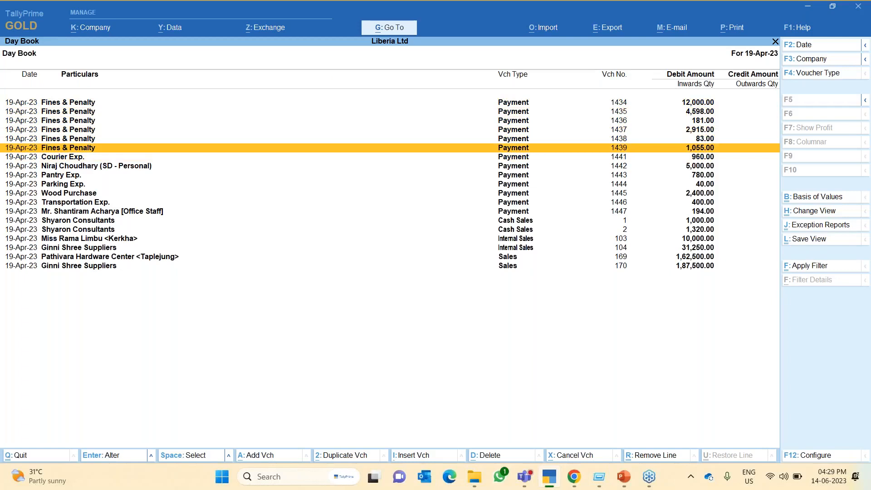
key(Down)
key(Down)
key(Down)
key(Down)
key(Down)
key(Down)
key(Down)
key(Down)
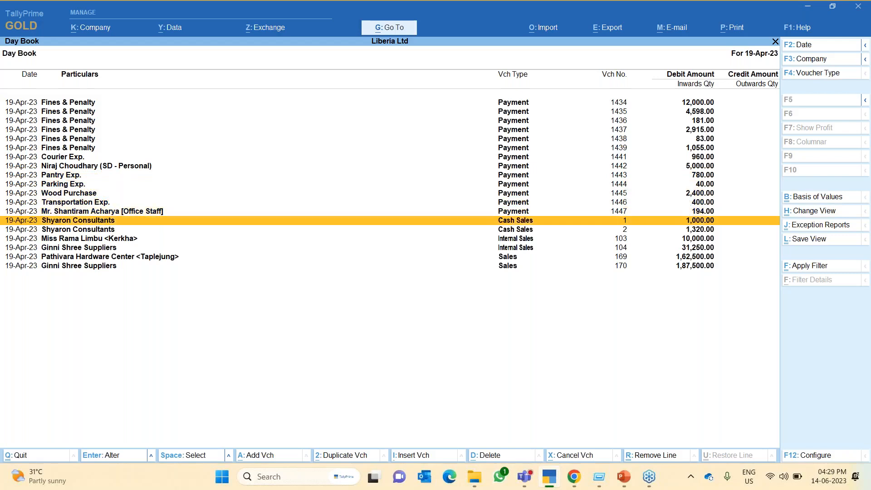
Start a new payment voucher and open its Voucher No. Details from the expanded list of additional details
key(Escape)
key(v)
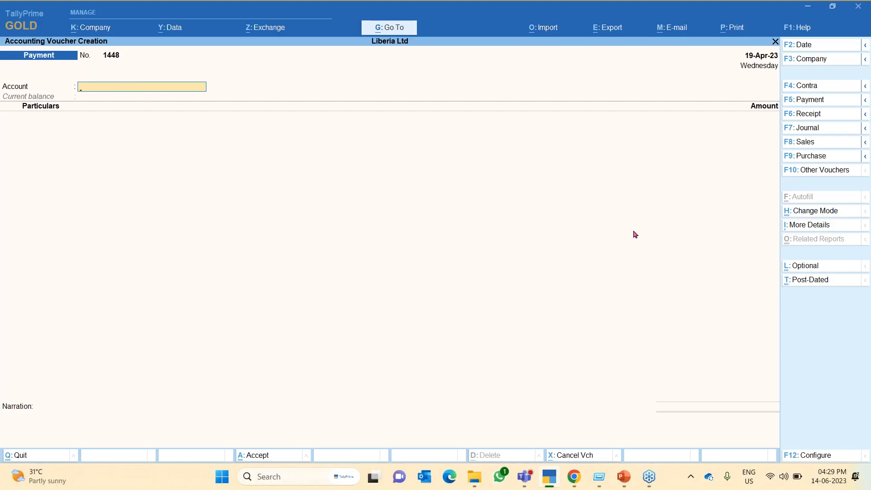
click(819, 226)
key(Up)
key(Up)
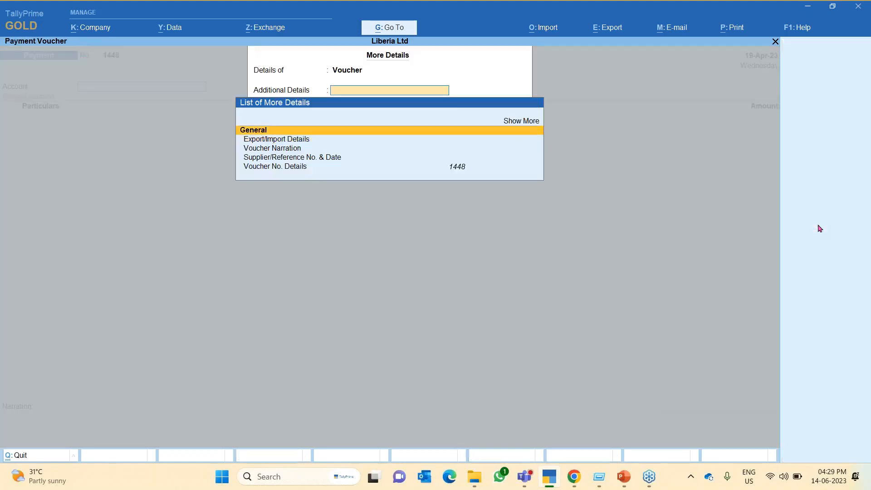
key(Return)
key(Down)
key(Down)
key(Down)
key(Down)
key(Down)
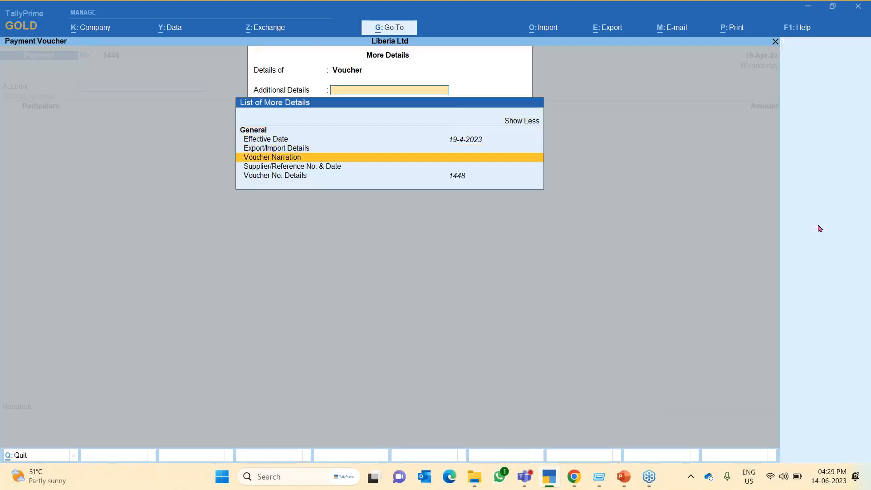
key(Return)
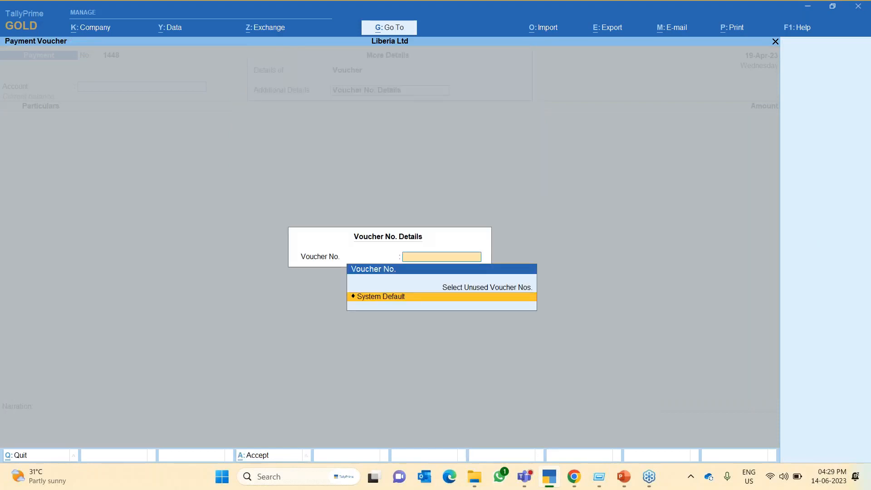
Assign the unused voucher number 1440 to the new payment voucher from the list of unused voucher numbers
key(Up)
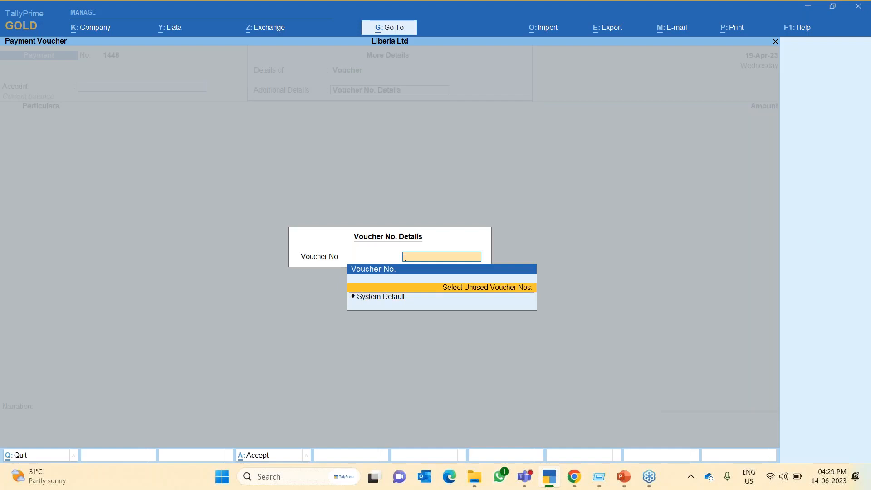
key(Return)
key(Down)
key(Down)
key(Down)
key(Down)
key(Down)
key(Down)
key(Down)
key(Down)
key(Down)
key(Down)
key(Down)
key(Down)
key(Down)
key(Down)
key(Down)
key(Down)
key(Down)
key(Down)
key(Down)
key(Down)
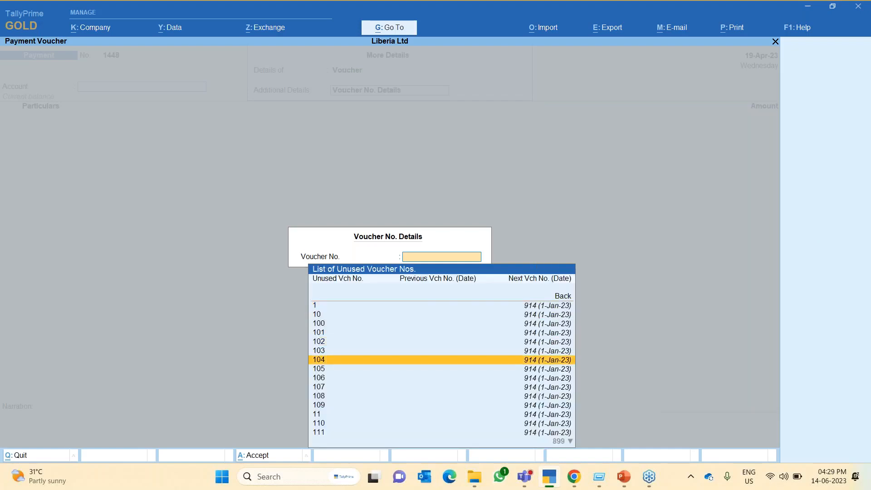
key(Up)
key(Up)
key(Up)
key(Up)
key(Up)
key(Up)
key(Up)
key(Up)
key(Up)
key(Up)
key(Up)
key(Up)
key(Up)
key(Up)
key(Up)
key(Up)
key(Up)
key(Up)
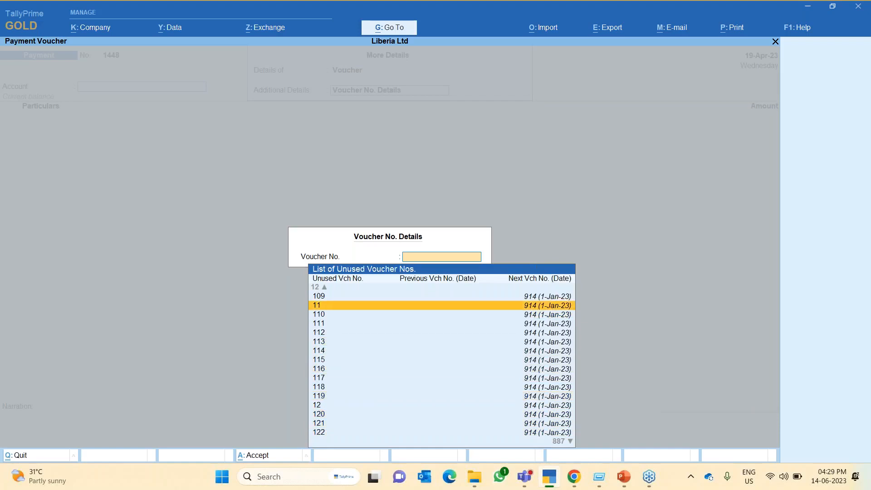
key(Up)
key(Up)
key(Up)
key(Up)
key(Up)
key(Up)
key(Up)
key(Up)
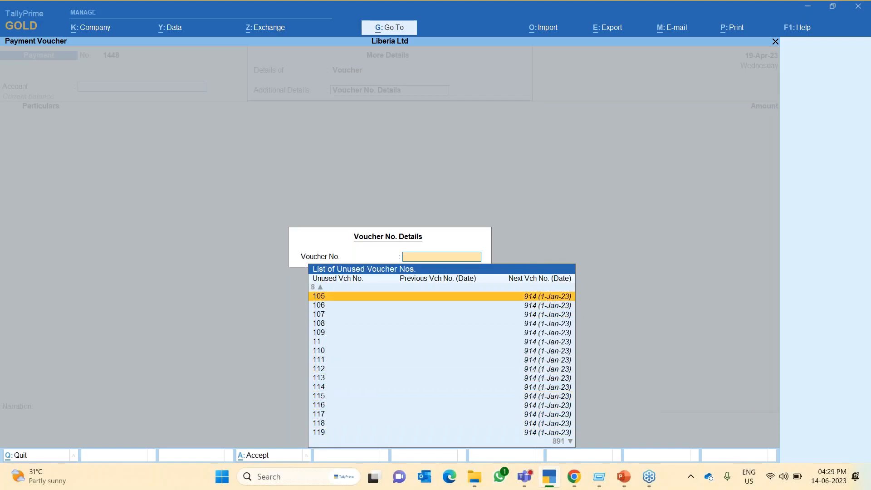
key(Down)
key(Down)
key(Down)
key(Down)
key(Down)
key(Down)
key(Down)
key(Down)
key(Down)
key(Down)
key(Down)
key(Down)
key(Down)
key(Down)
key(Down)
key(Down)
key(Down)
key(Down)
key(Down)
key(Down)
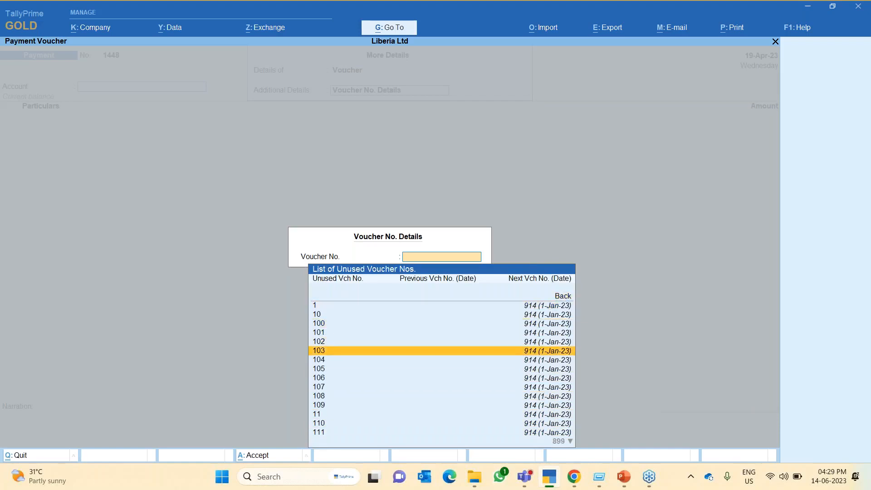
key(Down)
key(Down)
key(Down)
key(Down)
key(Down)
key(Down)
key(Down)
key(Down)
key(Down)
key(Down)
key(Down)
key(Down)
key(Down)
key(Down)
key(Down)
key(Down)
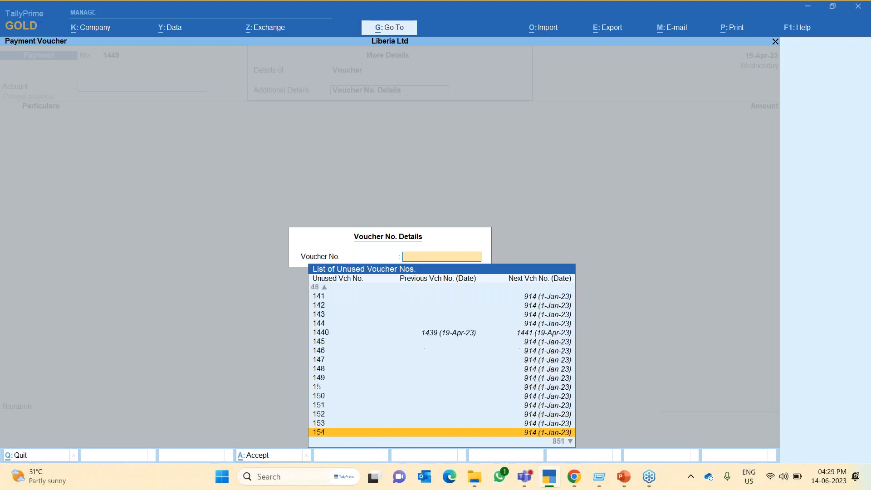
key(Up)
key(Up)
key(Up)
key(Up)
key(Up)
key(Up)
key(Up)
key(Up)
key(Up)
key(Up)
key(Up)
key(Up)
key(Up)
key(Up)
key(Up)
key(Down)
key(Down)
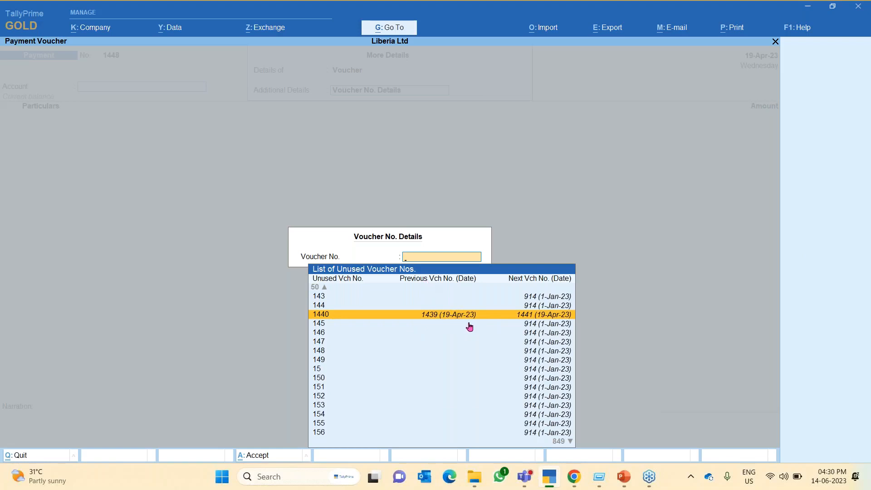
key(Return)
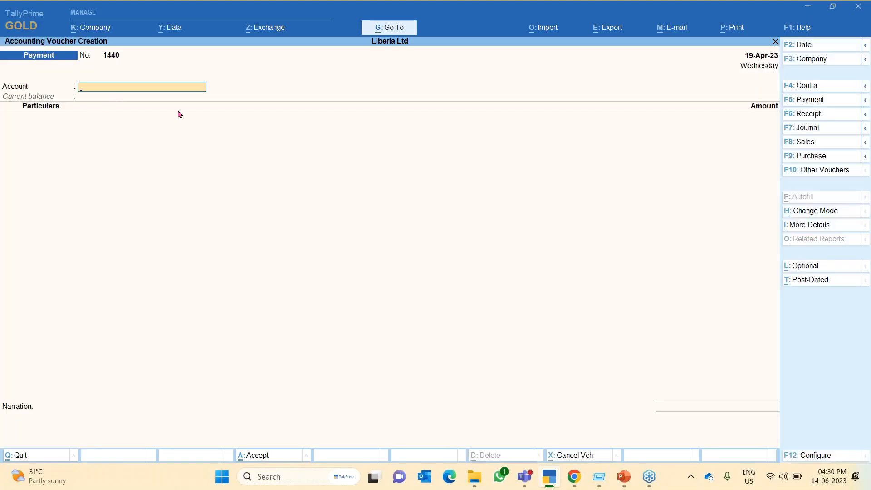
Choose Siddartha Bank OverDraft as the payment's account and quit the voucher without saving it
key(Down)
key(Down)
key(Down)
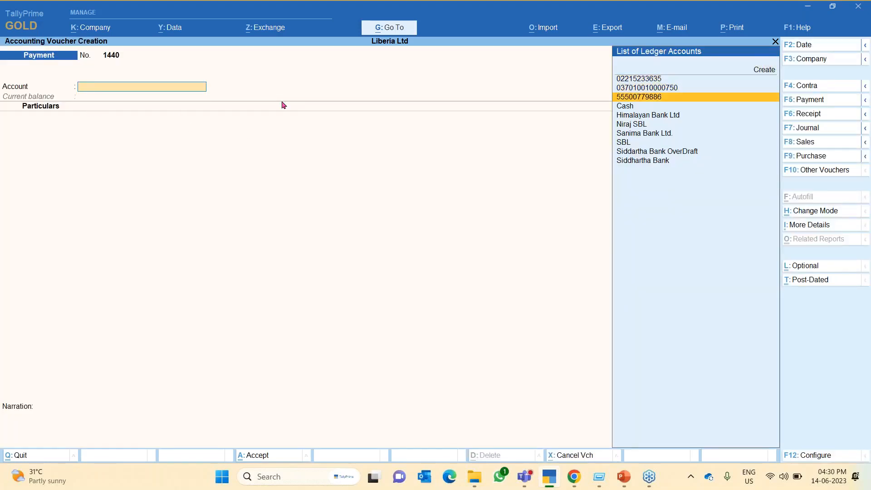
key(Down)
key(Down)
key(Down)
key(Down)
key(Down)
key(Down)
key(Return)
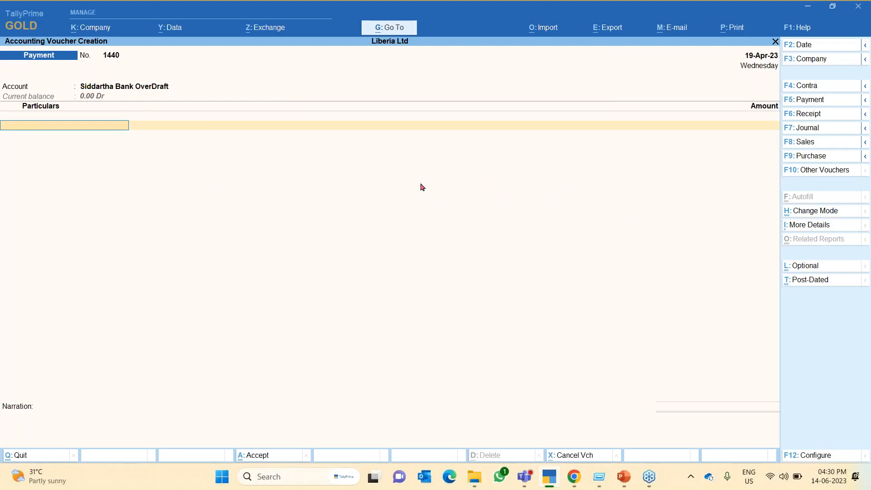
key(Escape)
key(Return)
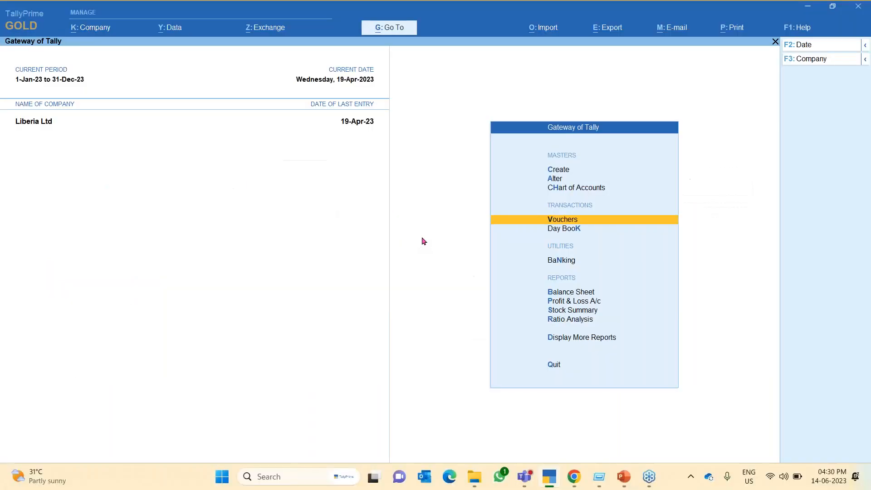
Open the Cash Sales voucher type for alteration, examine its method of voucher numbering, and leave it without changes
key(Escape)
key(Escape)
key(Down)
key(Down)
key(Up)
key(Up)
key(Down)
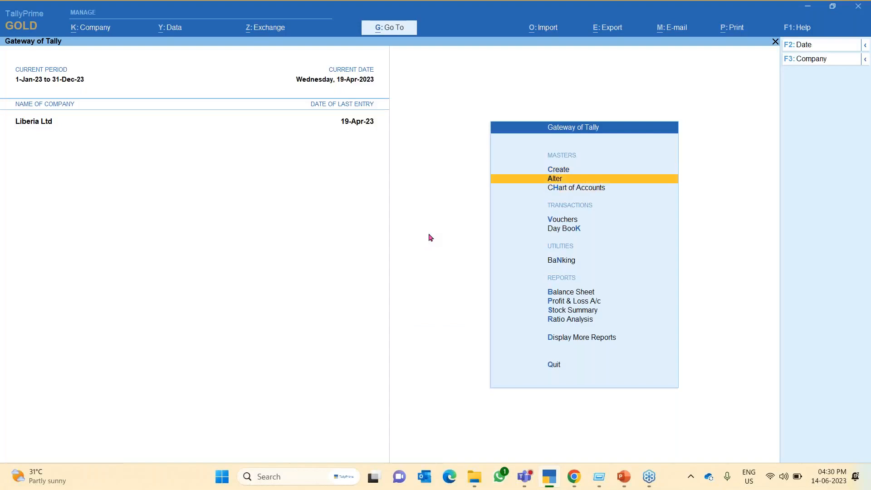
key(Return)
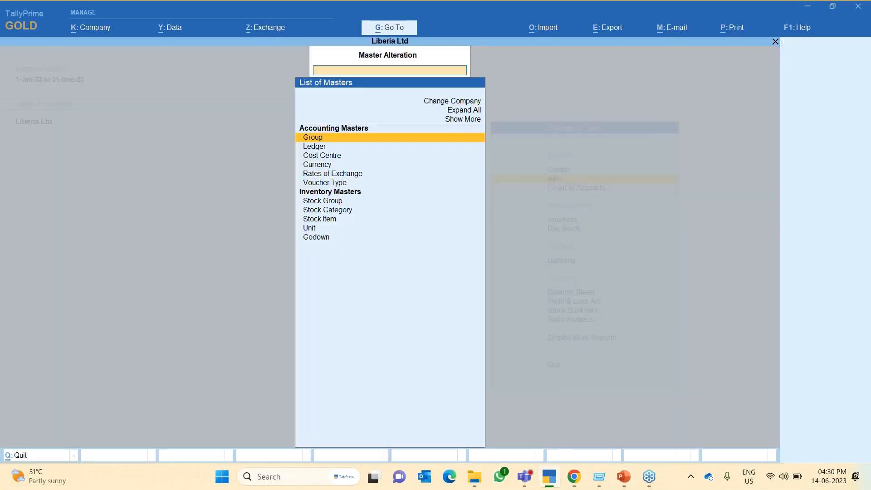
key(Down)
key(Down)
key(Down)
key(Down)
key(Down)
key(Down)
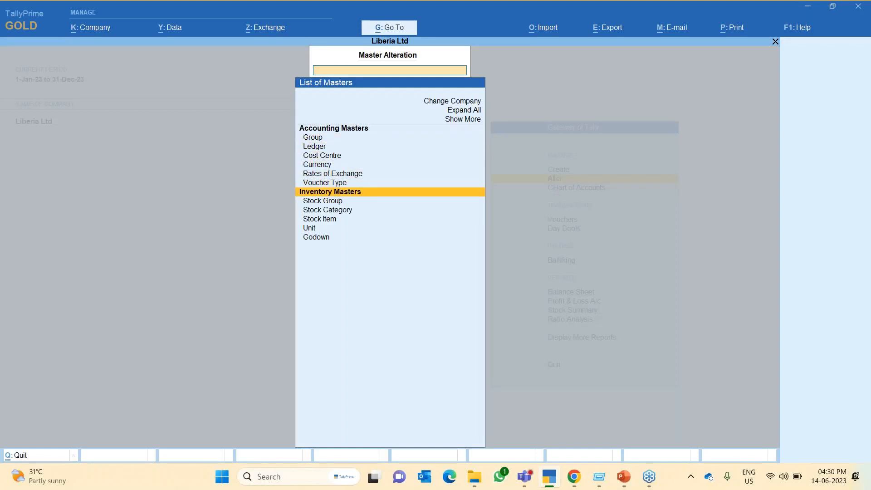
key(Up)
key(Return)
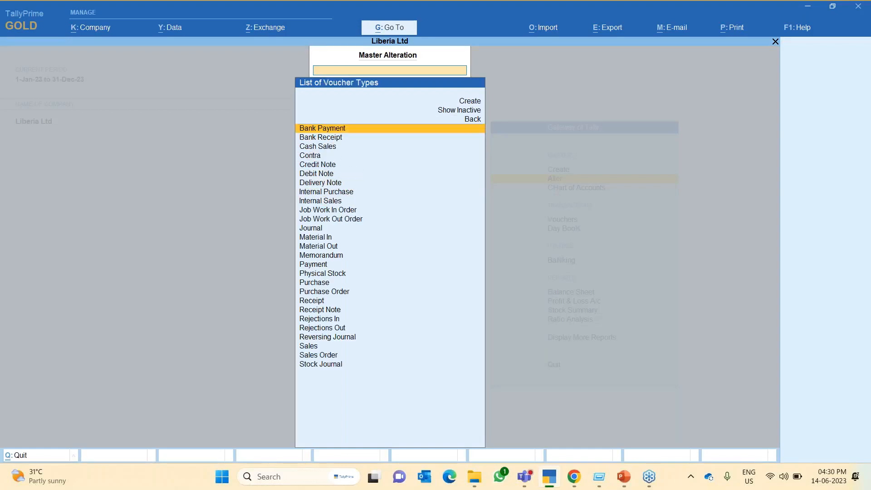
text(cas)
key(Return)
key(Return)
key(Return)
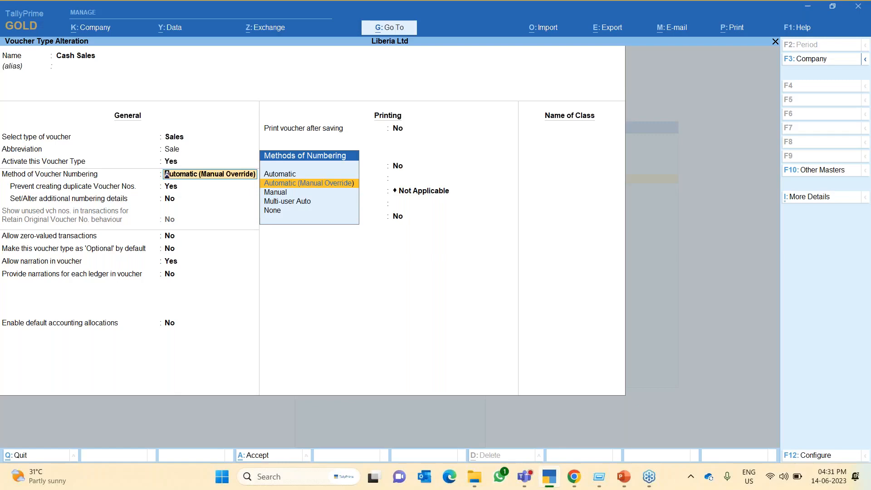
key(Escape)
key(Escape)
key(Up)
Open the Day Book and review the voucher numbers down to the first Cash Sales entry
key(d)
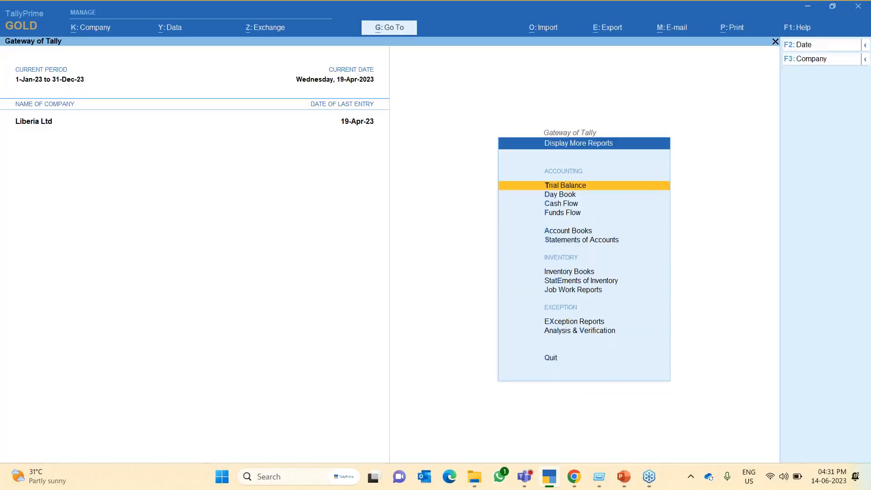
key(d)
key(Down)
key(Down)
key(Down)
key(Down)
key(Down)
key(Down)
key(Down)
key(Down)
key(Down)
key(Down)
key(Down)
key(Down)
key(Down)
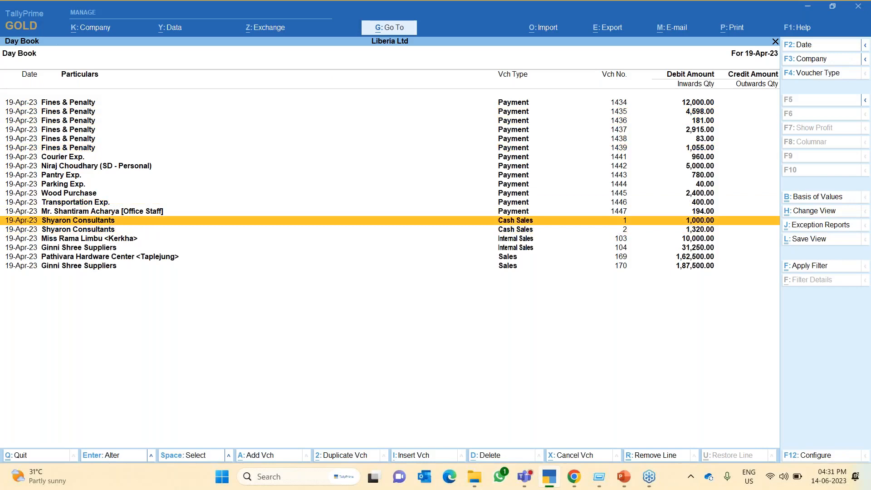
key(Escape)
key(Escape)
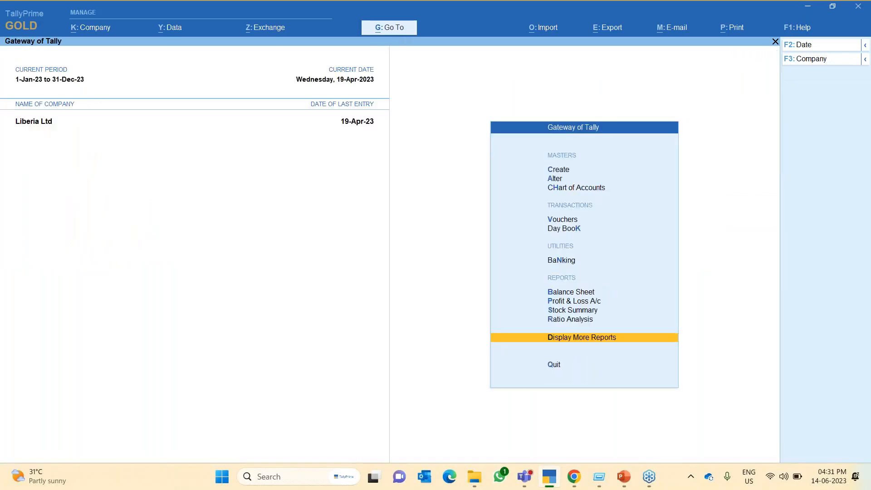
Start a new sales voucher using the Cash Sales voucher type
key(v)
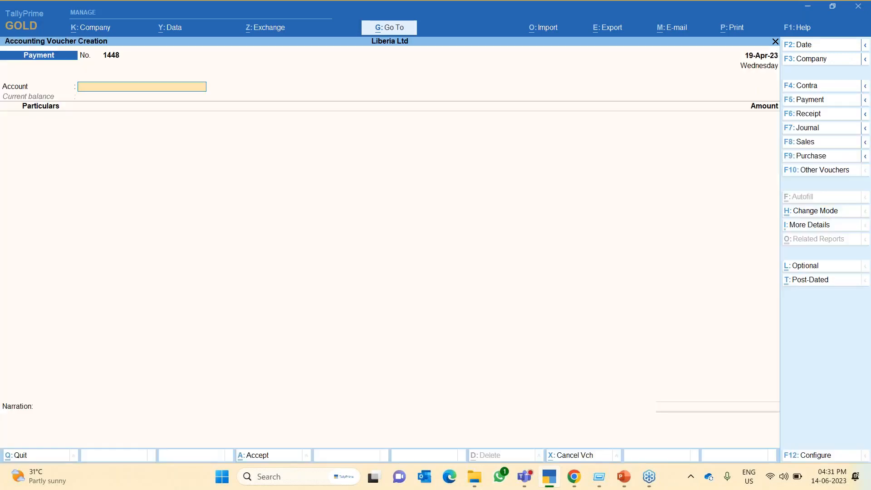
key(F8)
key(Up)
key(Up)
key(Return)
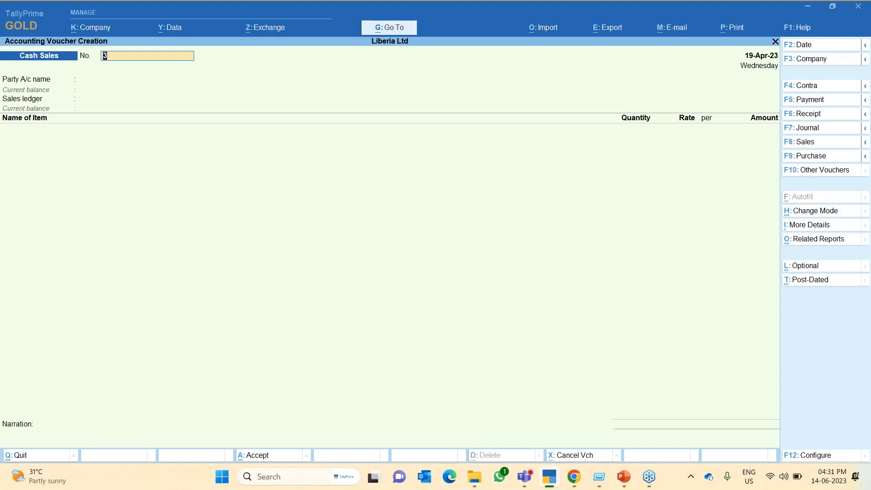
Number the Cash Sales voucher 360, choose Bansal T.V. Center as the party, and accept the blank party details
text(360)
key(Return)
key(Down)
key(Down)
key(Down)
key(Down)
key(Return)
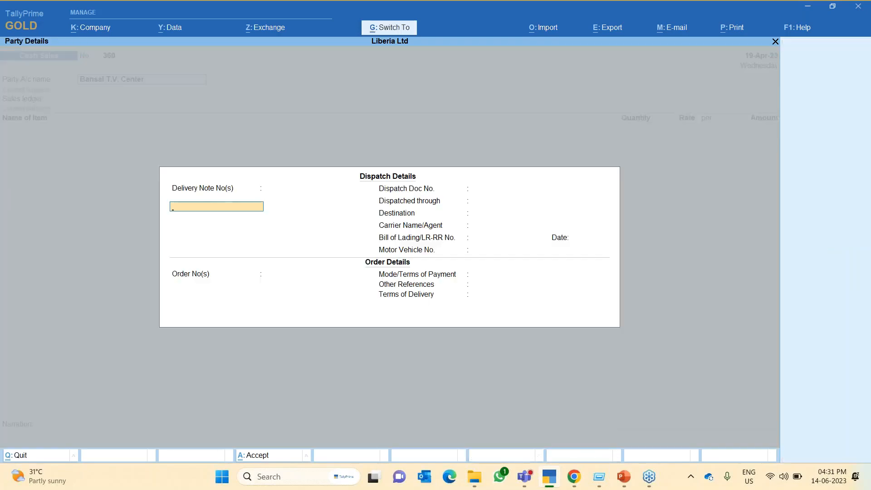
key(ctrl+a)
key(ctrl+a)
Choose Cash Sales as the voucher's sales ledger
key(Down)
key(Down)
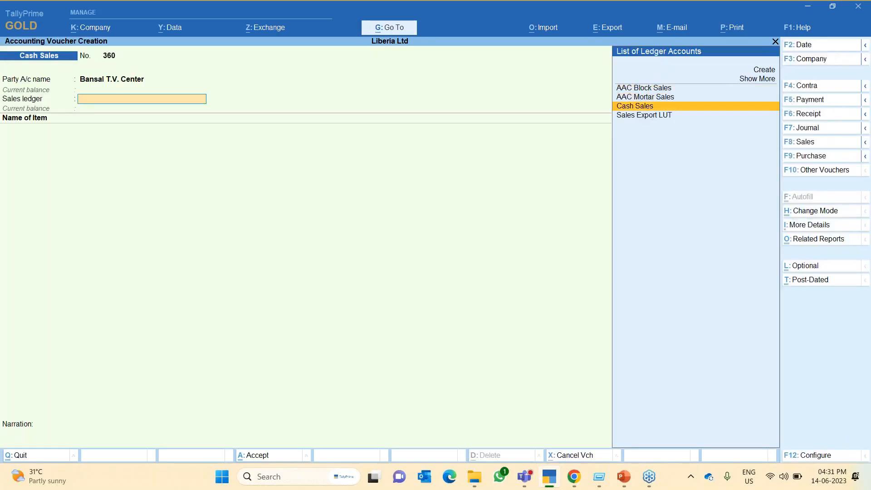
key(Return)
Add 12 units of the stock item Demo 2 at a rate of 129 and save the voucher
key(Down)
key(Down)
key(Down)
key(Down)
key(Down)
key(Down)
key(Down)
key(Down)
key(Down)
key(Down)
key(Down)
key(Down)
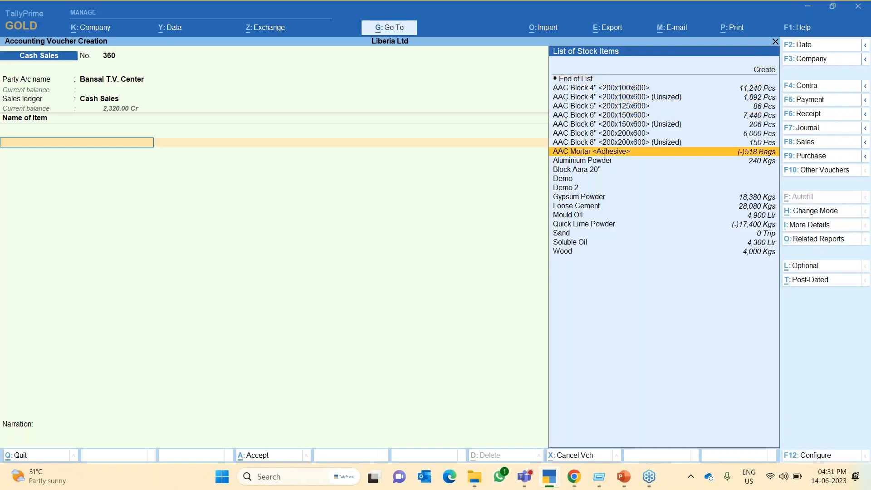
key(Return)
text(12)
key(Return)
key(Return)
text(129)
key(Return)
key(Return)
key(Return)
key(Return)
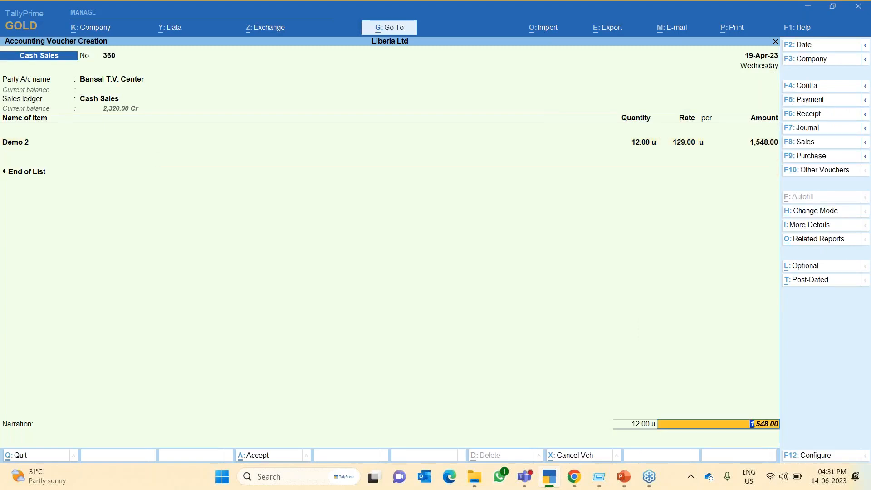
key(Return)
key(Return)
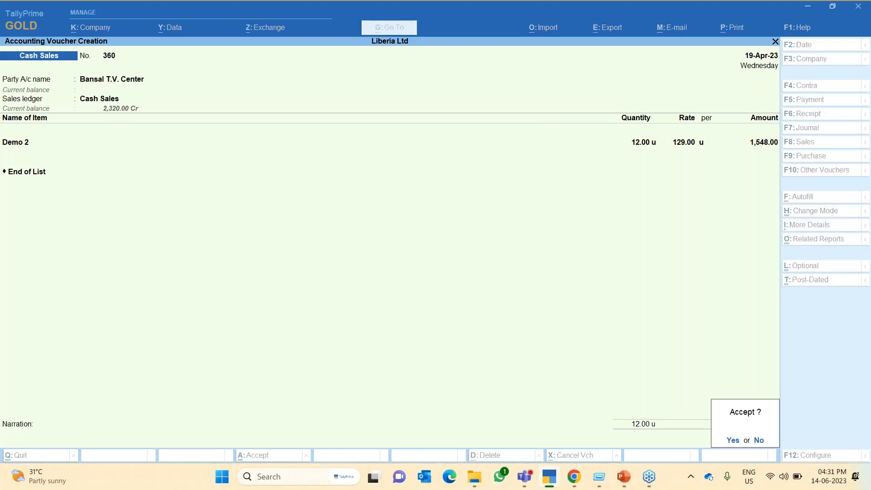
key(Return)
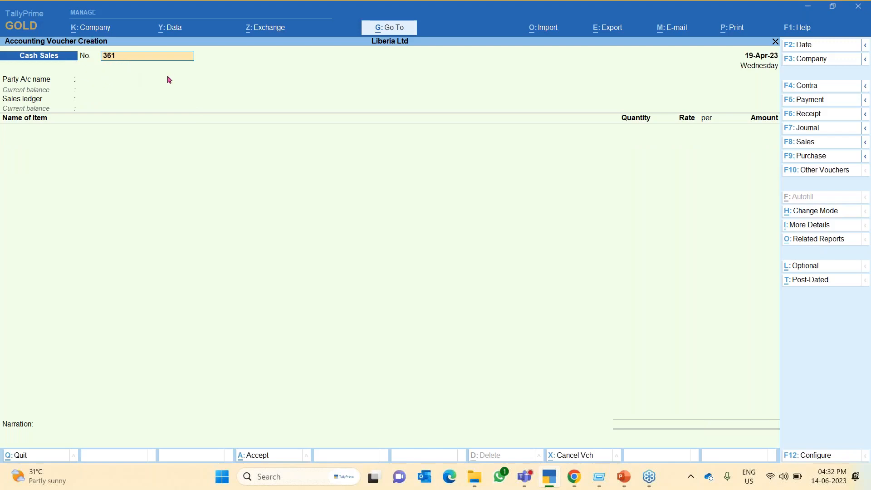
Open the Day Book and review the voucher numbers of the Cash Sales entries
key(Escape)
key(d)
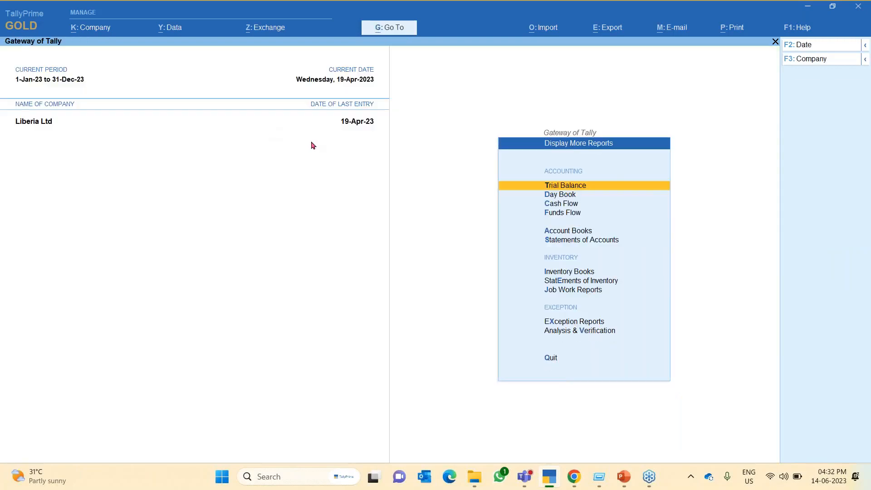
key(d)
key(Down)
key(Down)
key(Down)
key(Down)
key(Down)
key(Down)
key(Down)
key(Down)
key(Down)
key(Down)
key(Down)
key(Down)
key(Down)
key(Down)
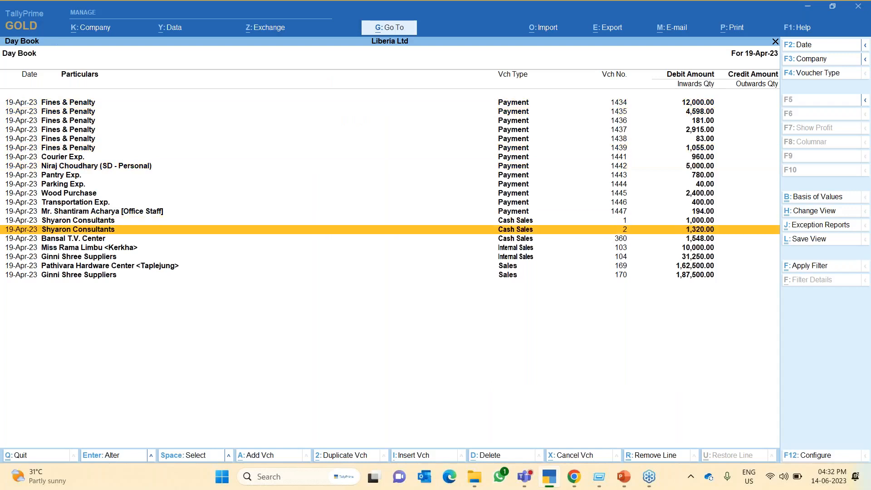
key(Down)
key(Up)
key(Up)
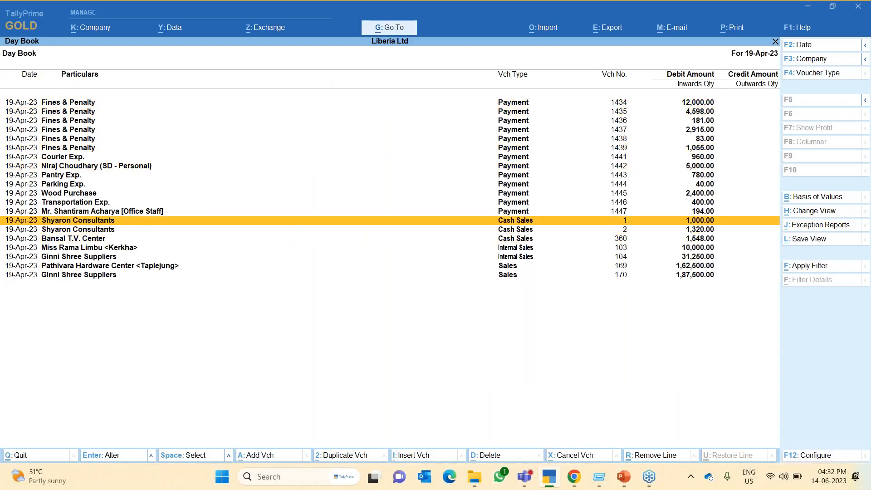
key(Down)
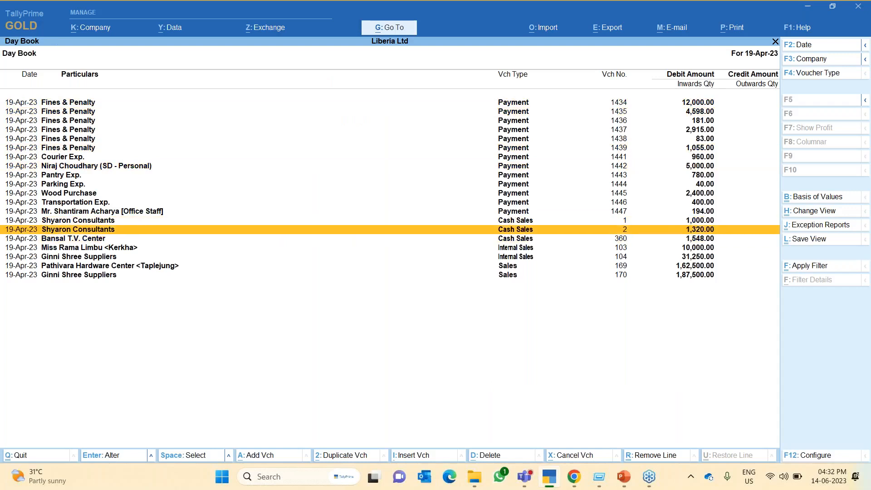
Delete Cash Sales voucher 360 for Bansal T.V. Center and leave the Day Book
key(Down)
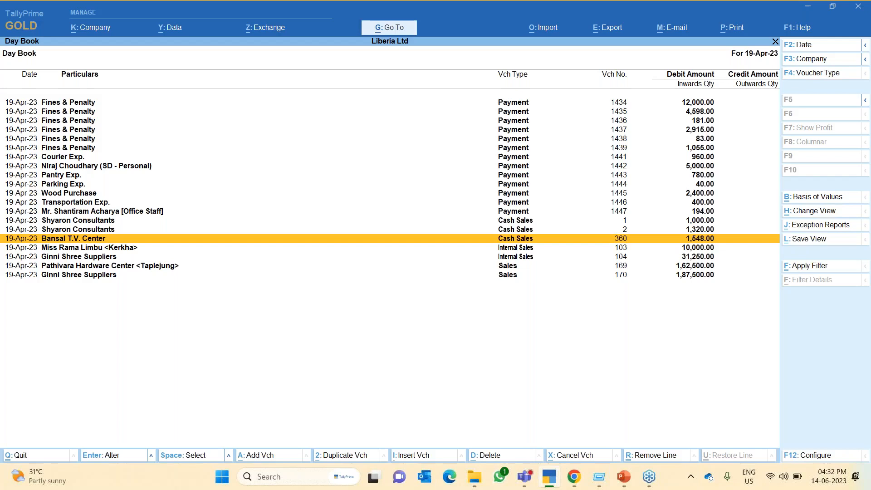
key(alt+d)
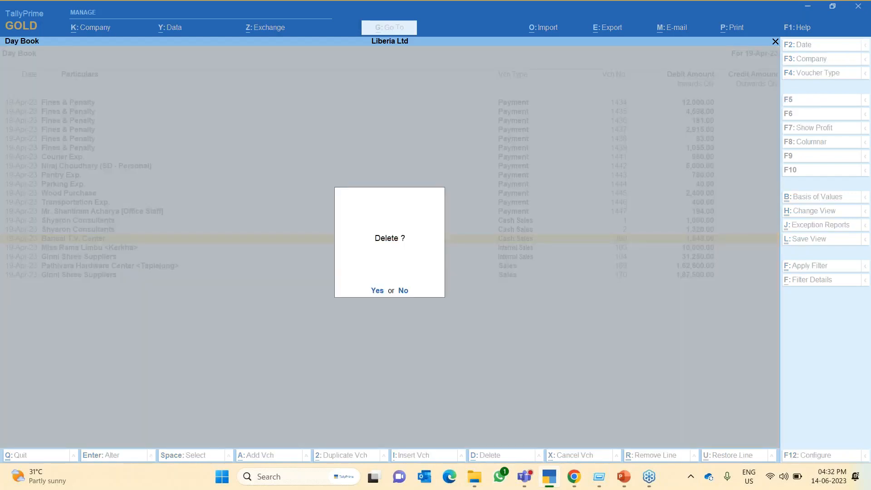
key(y)
key(Escape)
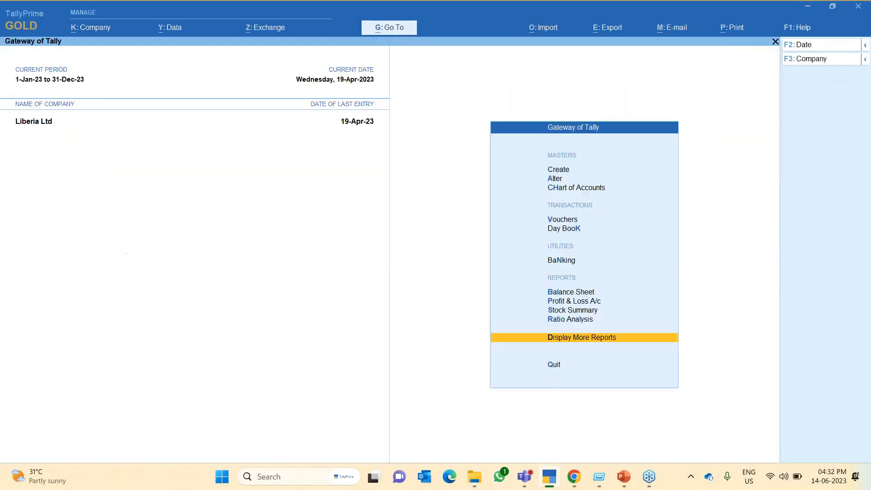
Start a new Cash Sales voucher to check the proposed number, clear the number field, and quit without saving
key(v)
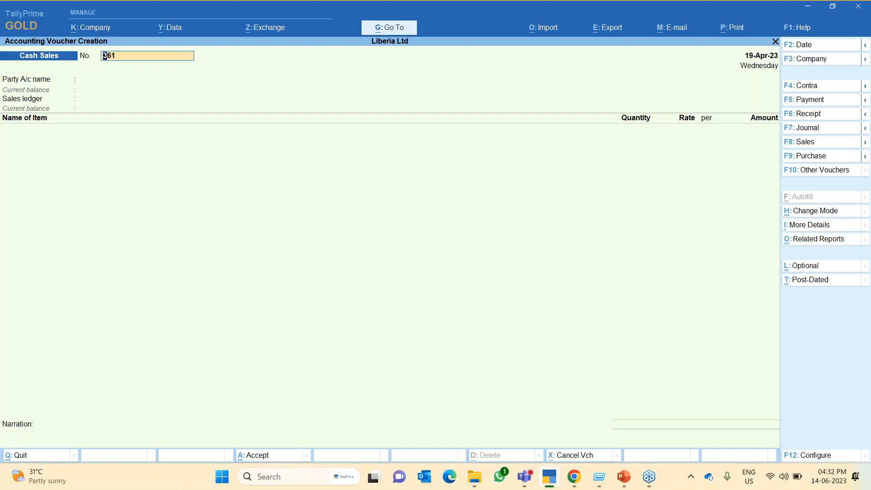
key(BackSpace)
key(Escape)
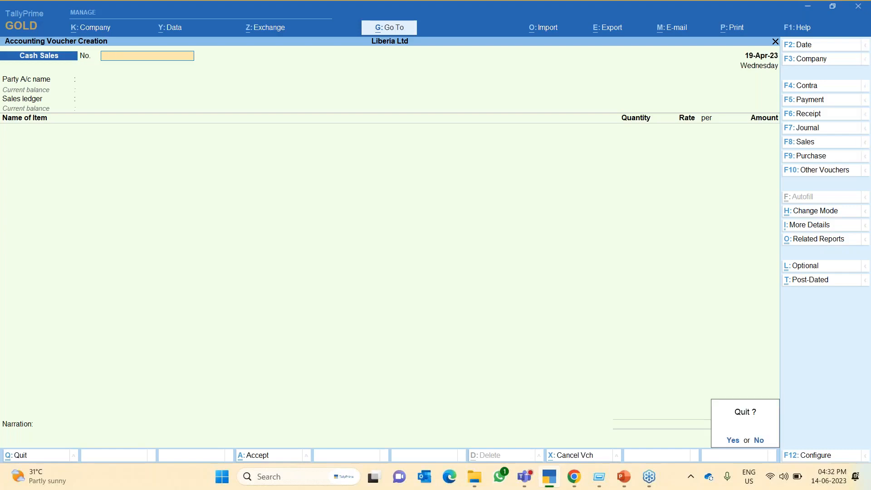
key(y)
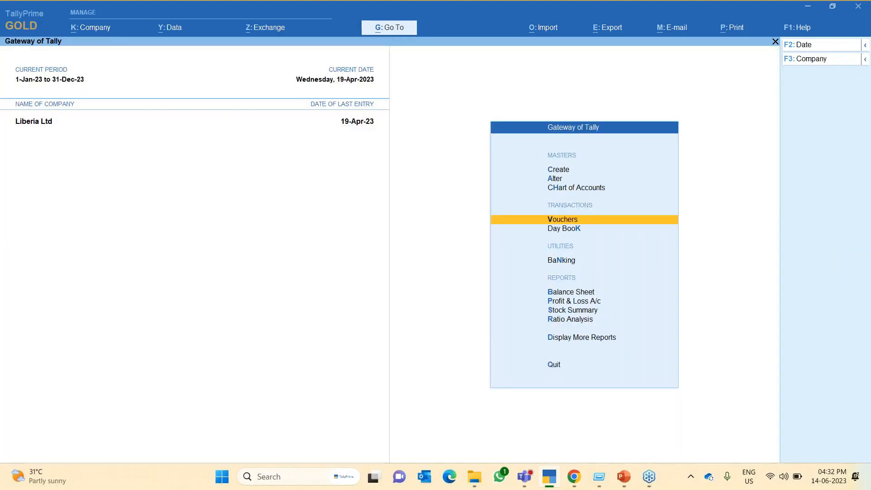
Open the Cash Sales voucher type for alteration
key(Up)
key(Up)
key(Up)
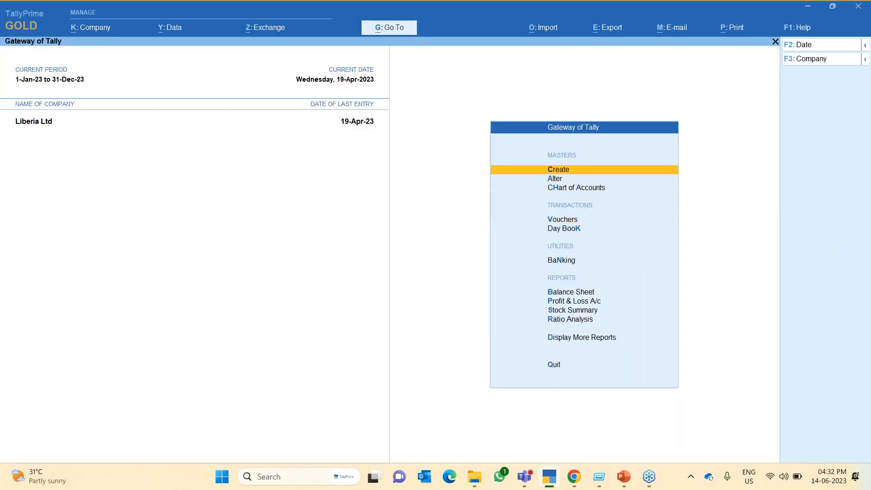
key(Down)
key(Return)
key(Down)
key(Down)
key(Down)
key(Down)
key(Down)
key(Down)
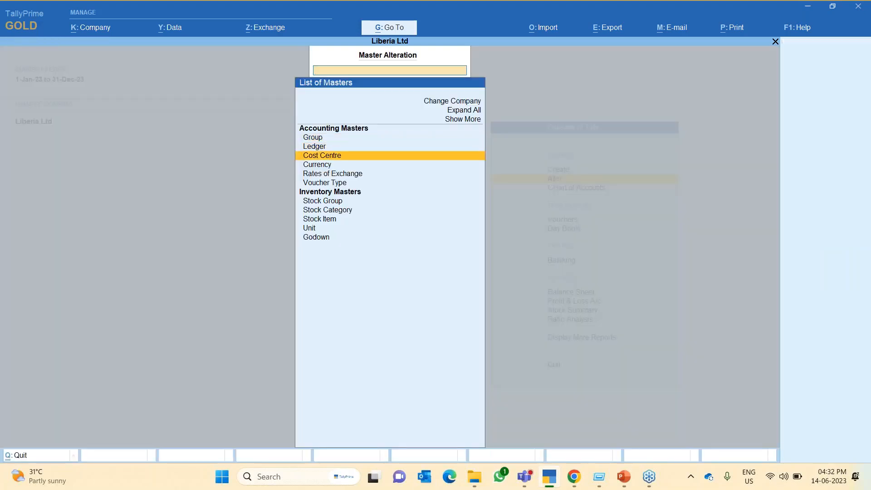
key(Up)
key(Return)
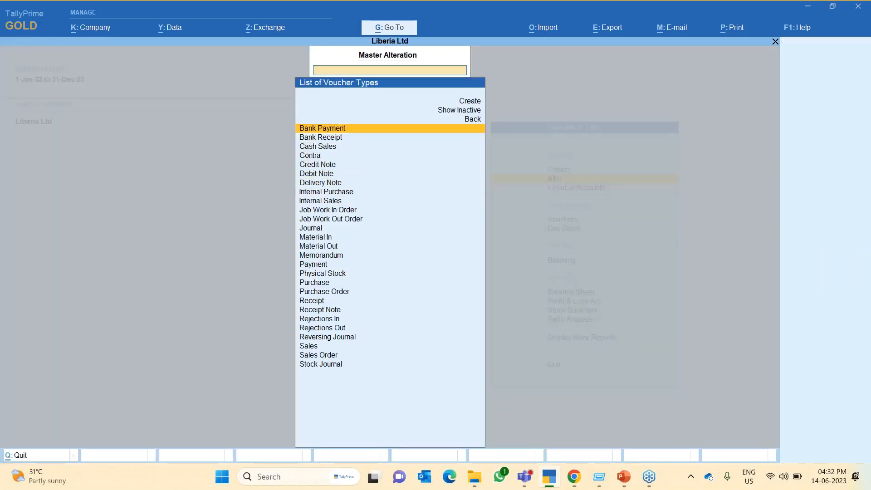
text(Sale)
key(Down)
key(Down)
key(Return)
Set the option to set or alter additional numbering details to Yes and open those details
key(Return)
key(Return)
key(Return)
key(Return)
key(Return)
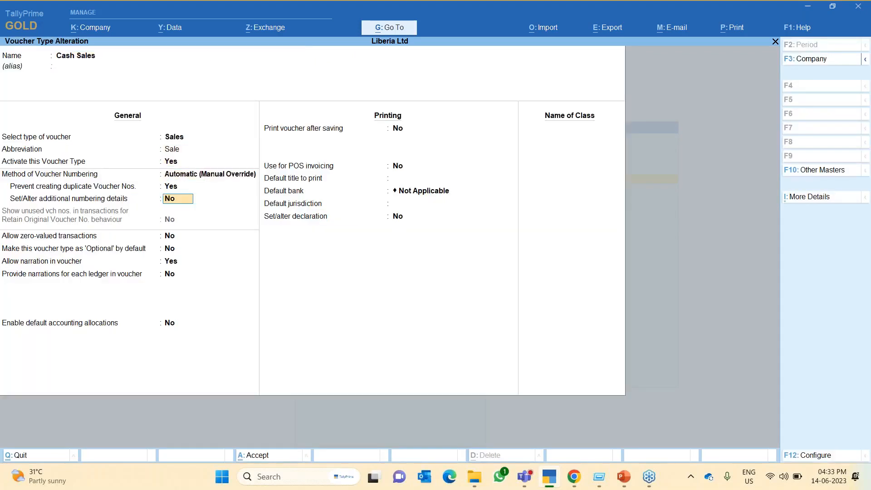
text(y)
key(Return)
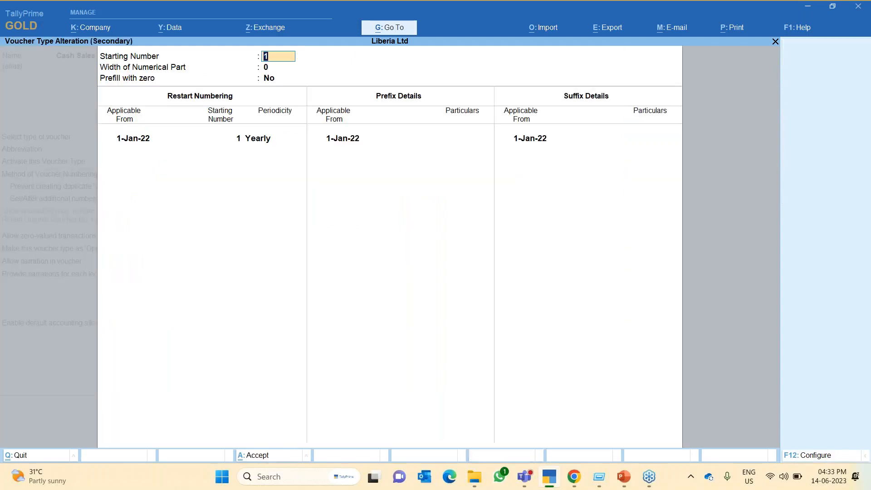
Enable altering the last entered voucher number in the numbering details' configuration
click(813, 457)
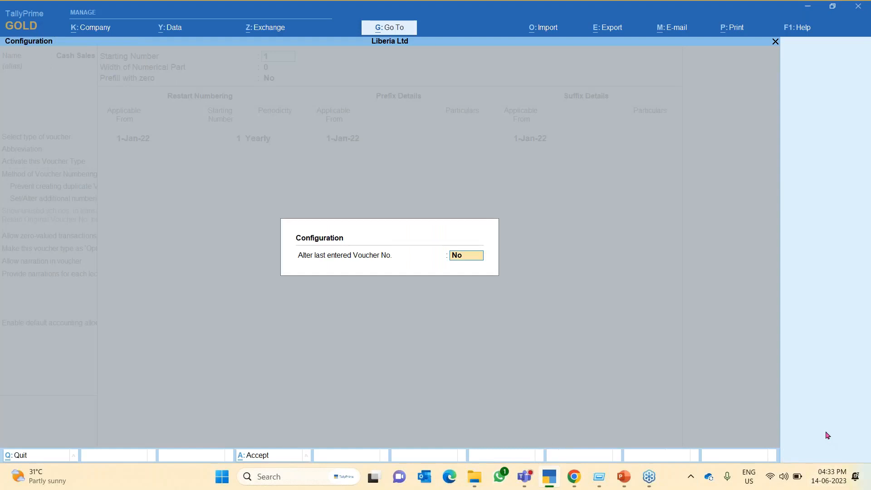
text(y)
key(Return)
Set the last entered number under Restart Numbering to 2, save the Cash Sales voucher type, and return to the Gateway of Tally
key(Return)
key(Return)
key(Return)
key(Return)
key(Return)
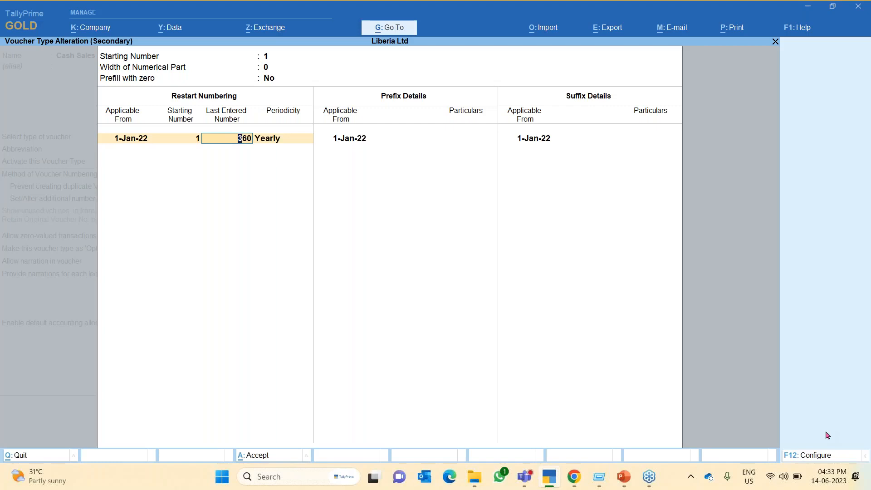
text(2)
key(Return)
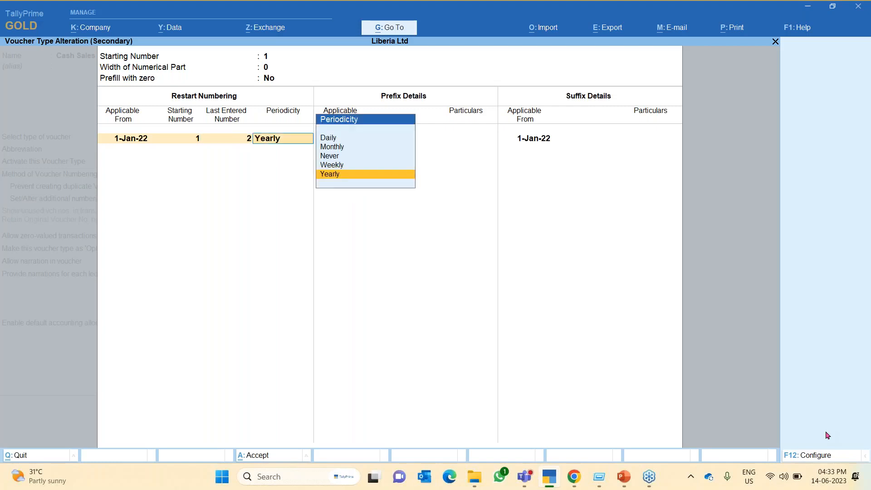
key(ctrl)
key(ctrl+a)
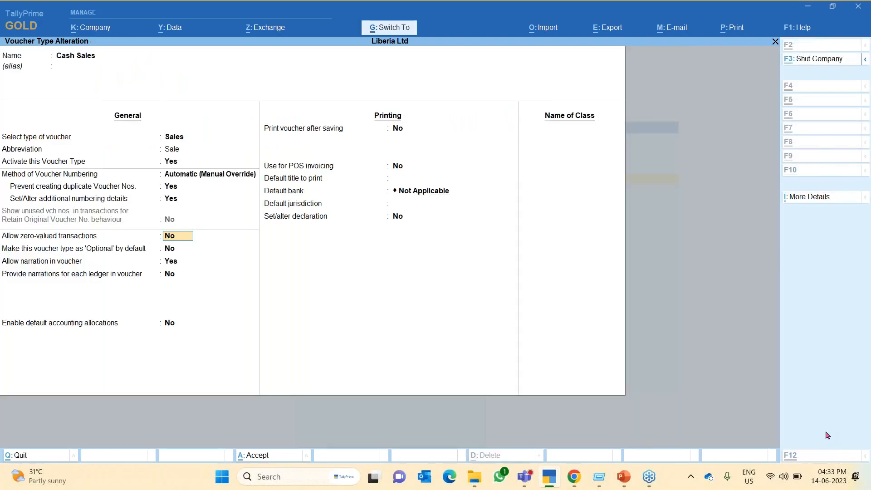
key(ctrl+a)
key(Escape)
key(Escape)
key(Escape)
key(Escape)
Start a new Cash Sales voucher to check its number field, and quit it without saving
key(Down)
key(Down)
key(Down)
key(Return)
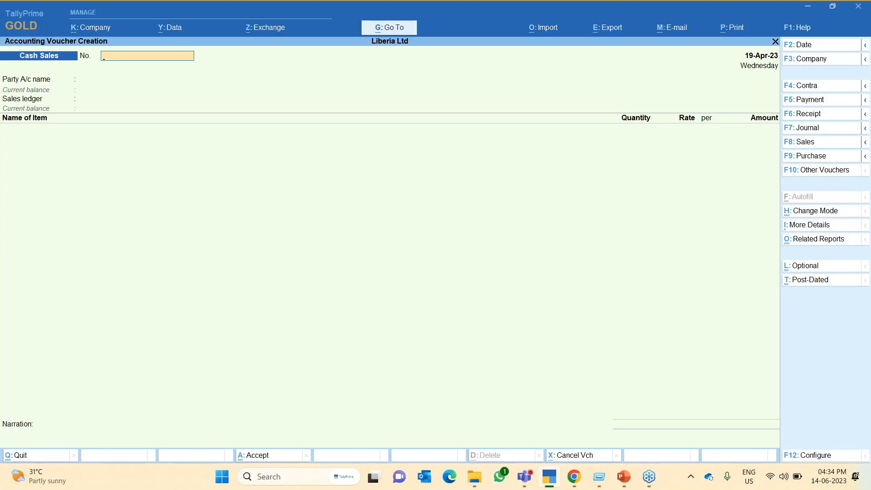
key(Escape)
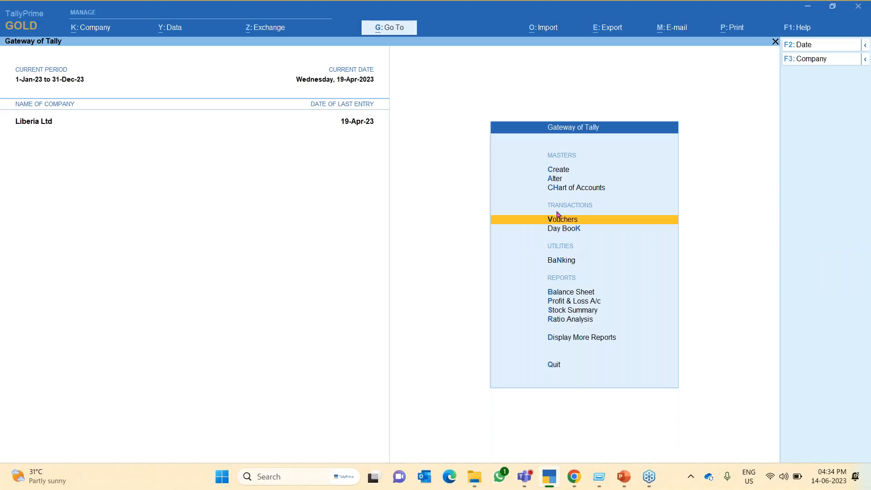
key(Escape)
key(Escape)
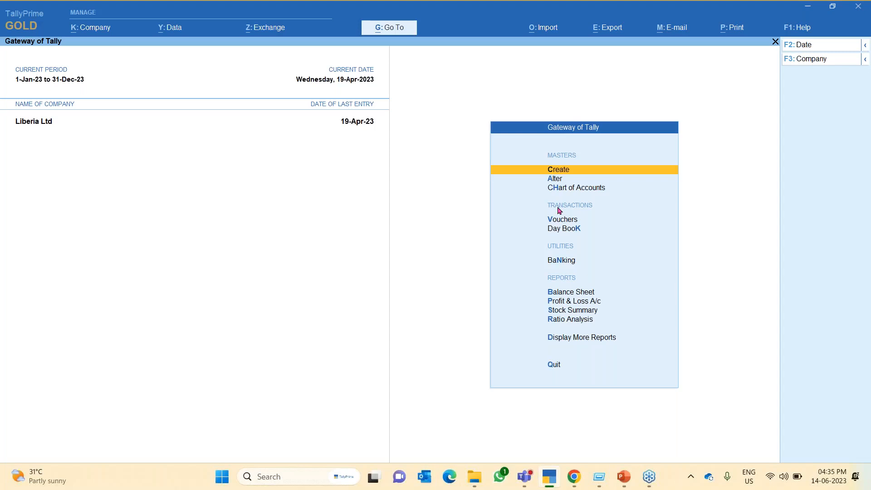
Open the Sales voucher type for alteration and go to its numbering behaviour on insertion/deletion
key(Down)
key(Down)
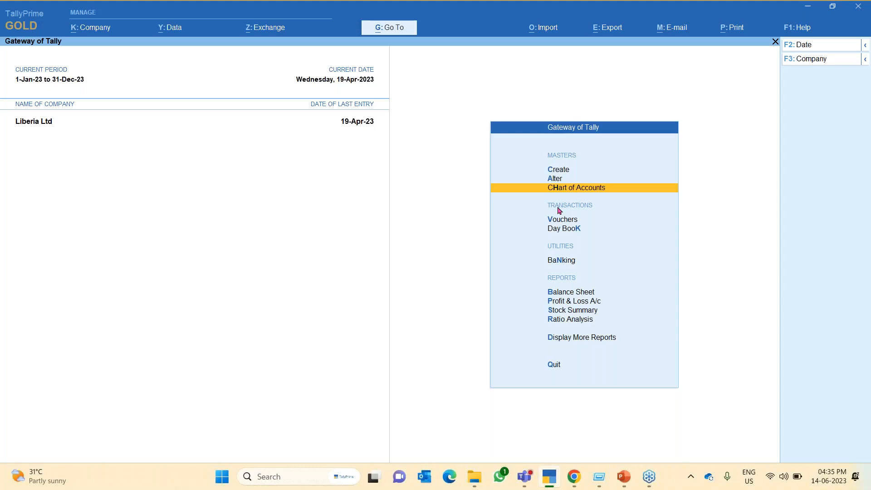
key(Up)
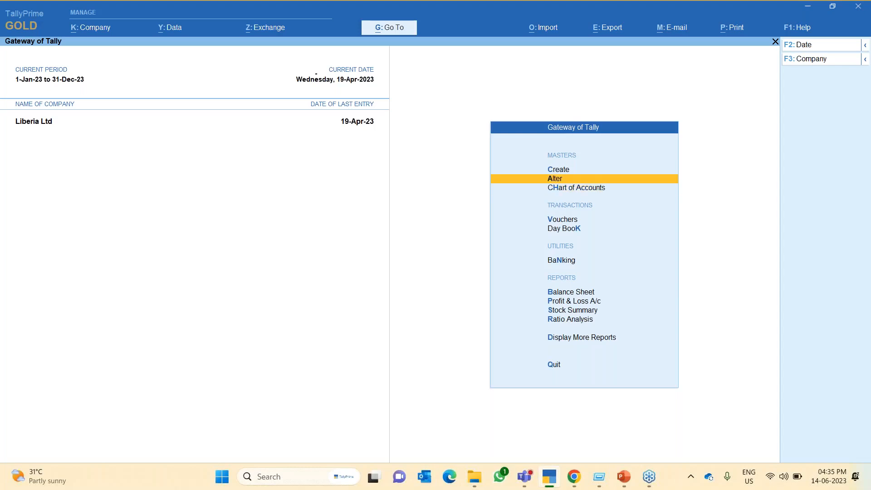
key(Return)
key(Down)
key(Down)
key(Down)
key(Down)
key(Down)
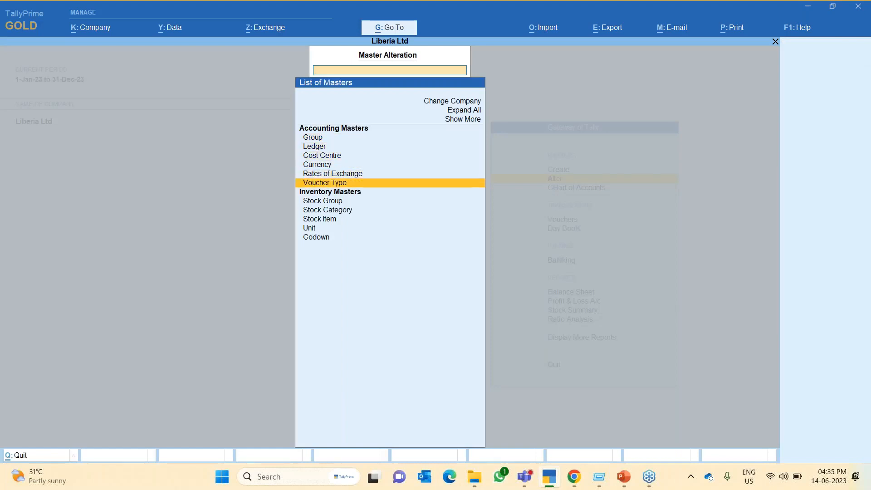
key(Return)
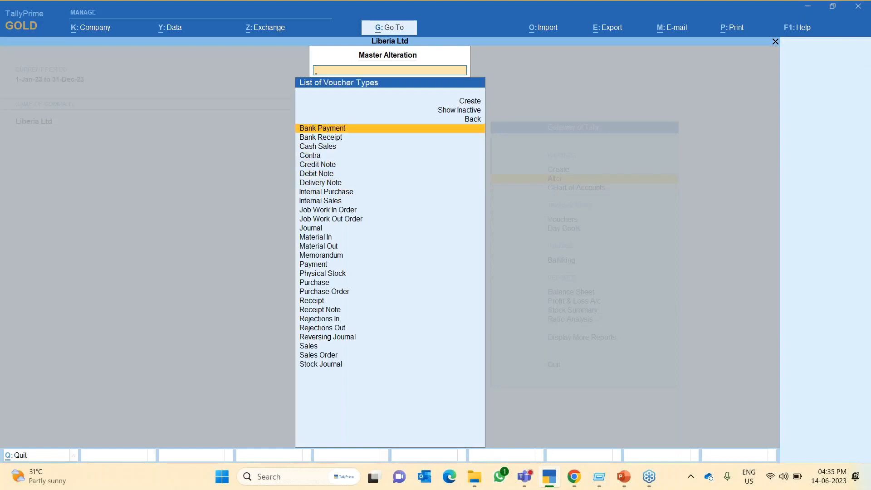
text(Sales)
key(Down)
key(Down)
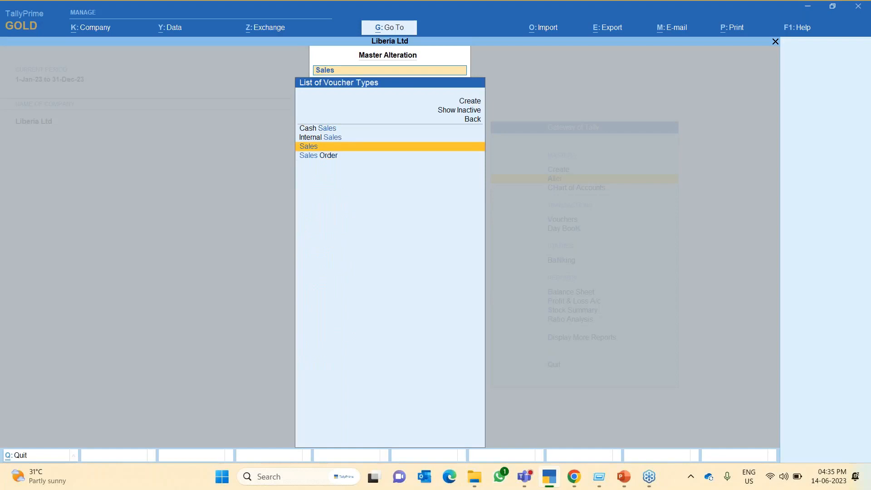
key(Up)
key(Return)
key(Return)
key(Return)
key(Return)
key(Return)
key(Return)
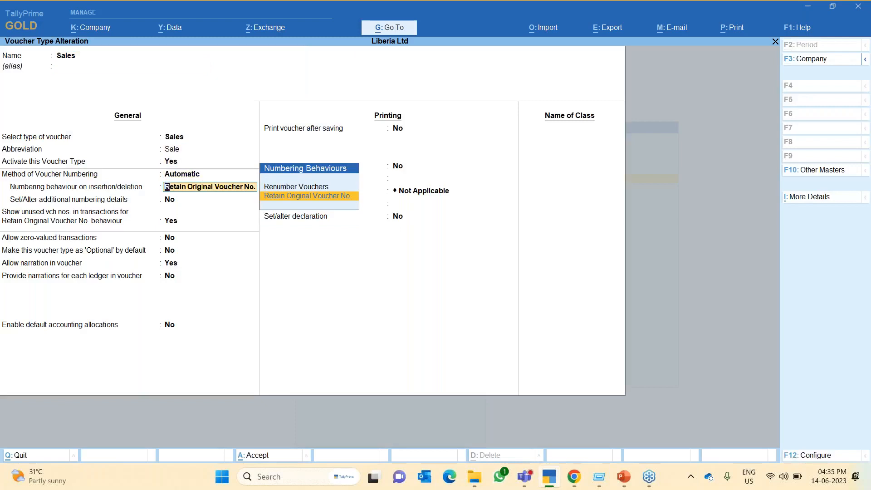
Enable defining multiple numbering series for vouchers in the voucher type configuration and accept it
key(F12)
key(Down)
key(Down)
key(Down)
key(Down)
key(Up)
key(Down)
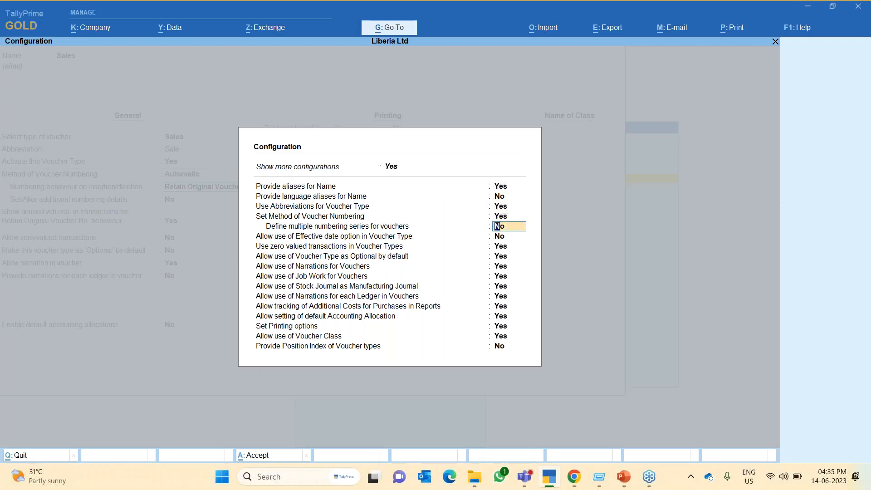
text(y)
key(Return)
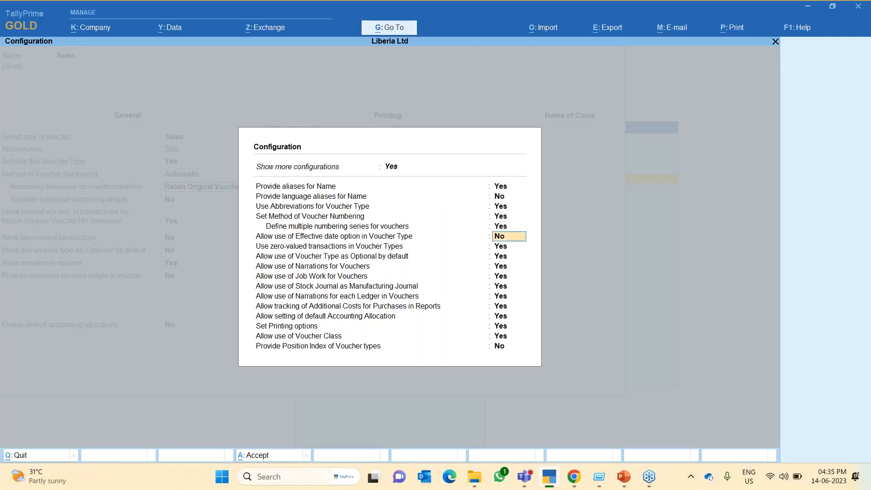
key(ctrl+a)
Set the Sales voucher type to define multiple numbering series for its vouchers
key(Return)
key(Return)
key(Return)
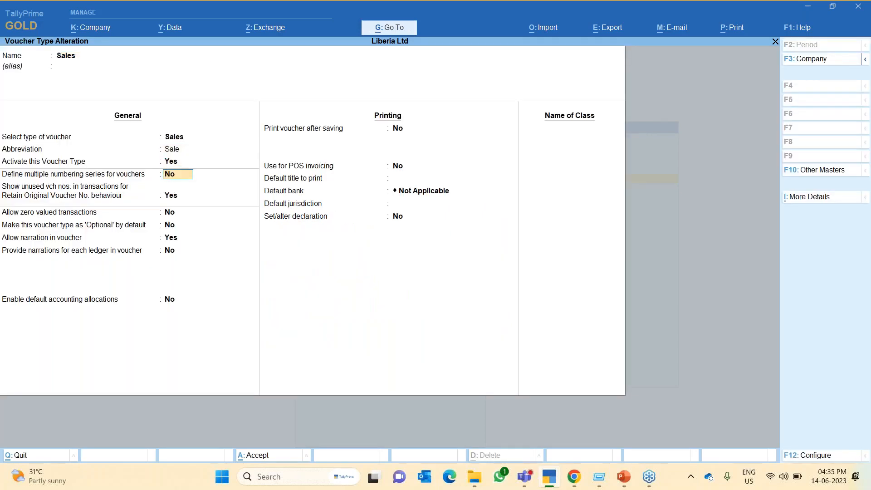
text(y)
key(Return)
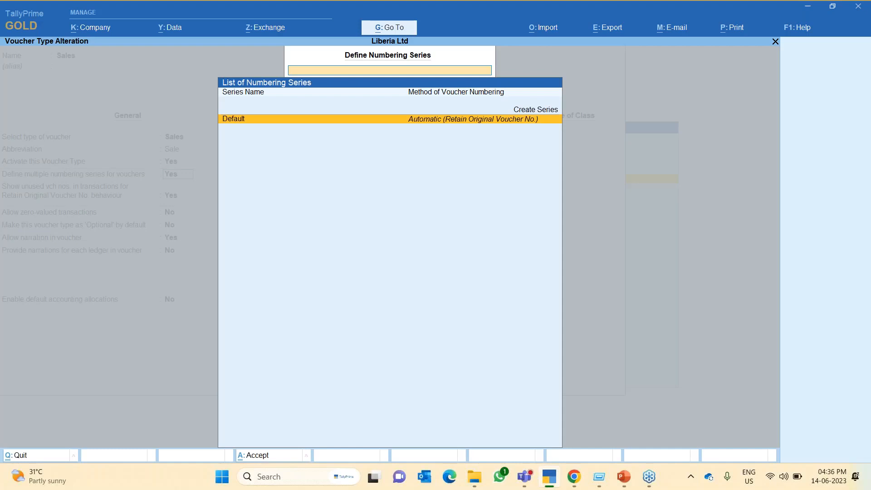
Create a numbering series named Cash Sales with Automatic numbering and the Retain Original Voucher No. behaviour
key(Up)
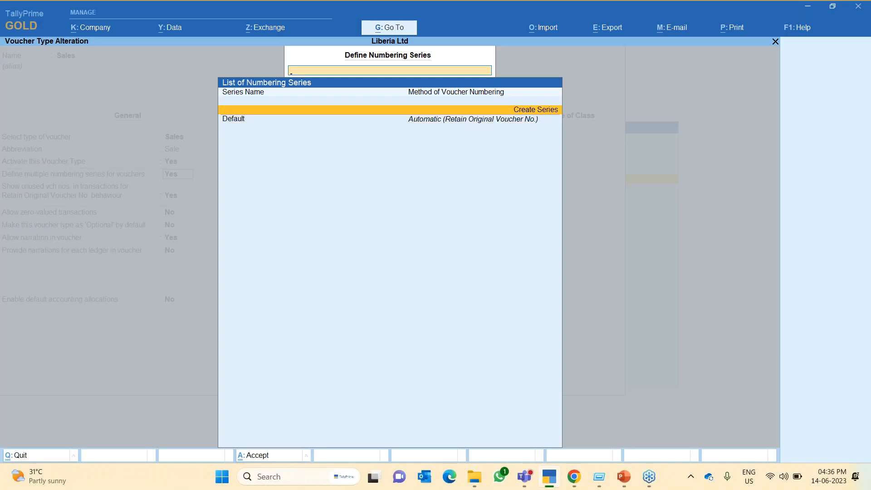
key(Return)
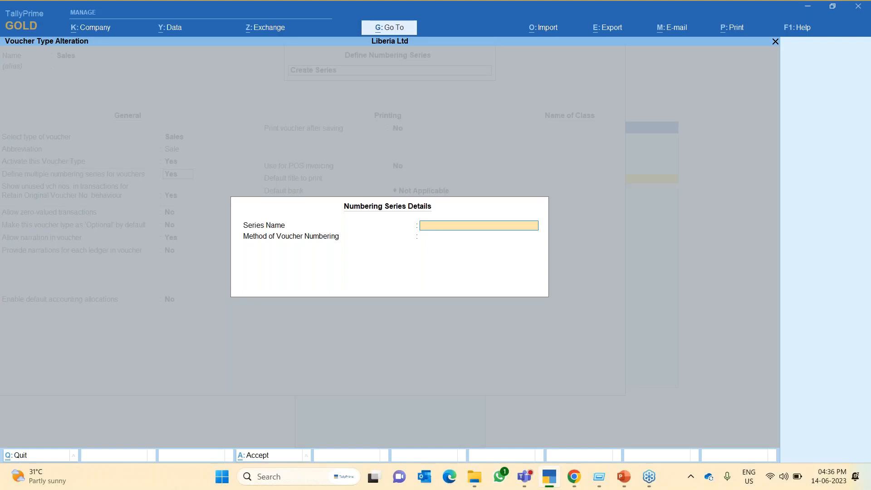
text(Cash Sales)
key(Return)
key(Down)
key(Up)
key(Return)
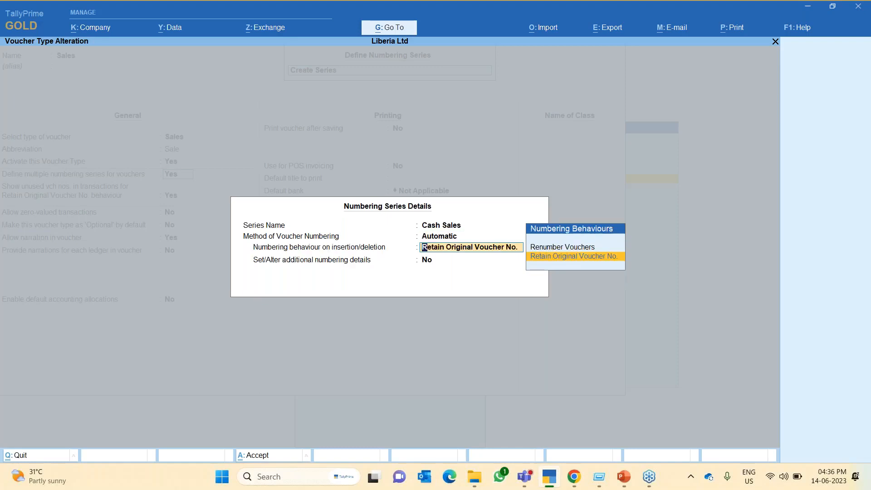
key(Return)
key(Return)
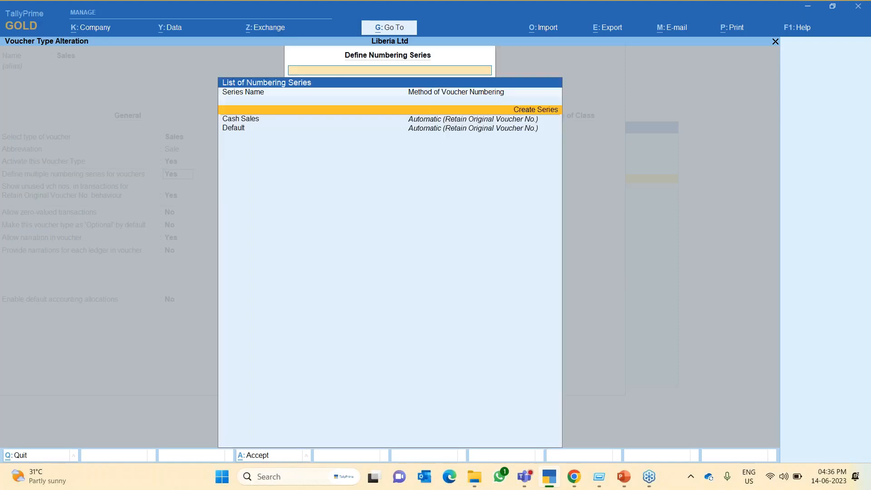
Rename the Default numbering series to Credit Sales, keeping its automatic numbering settings
key(Down)
key(Down)
key(Return)
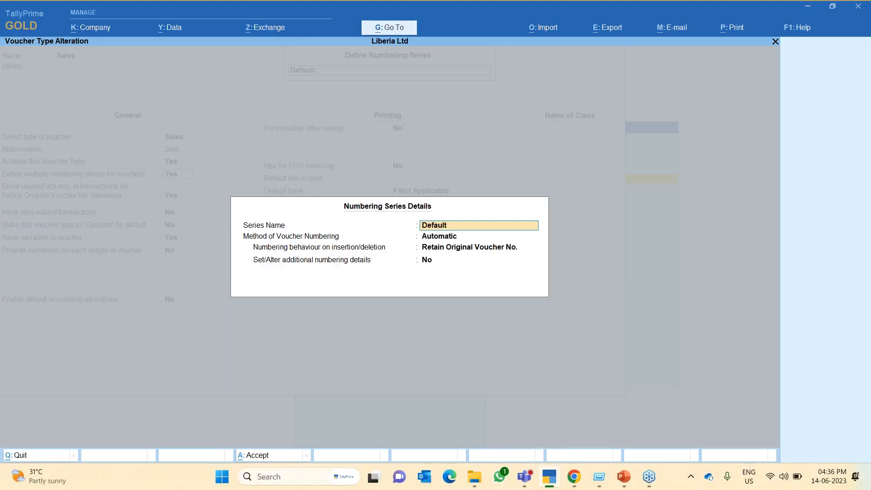
text(Credit Sales)
key(Return)
key(Return)
key(Return)
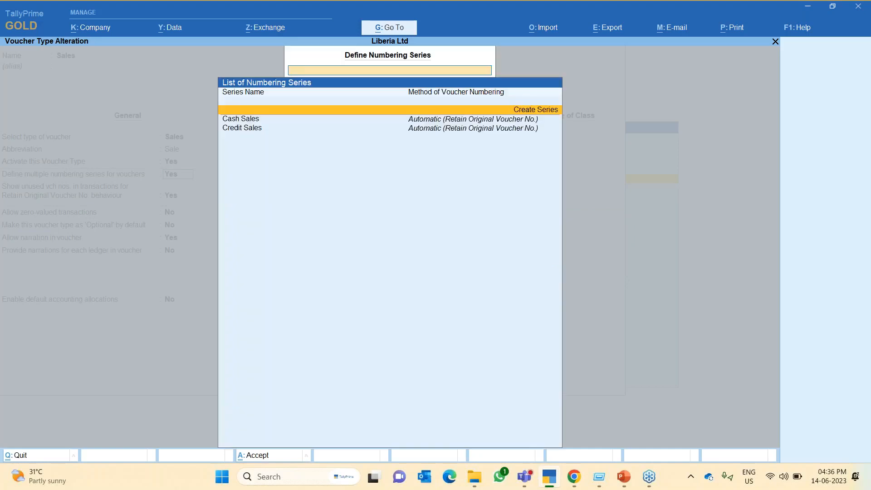
Close the numbering series list, save the Sales voucher type, and return to the Gateway of Tally
key(Down)
key(Down)
key(Up)
key(Up)
key(Escape)
key(Escape)
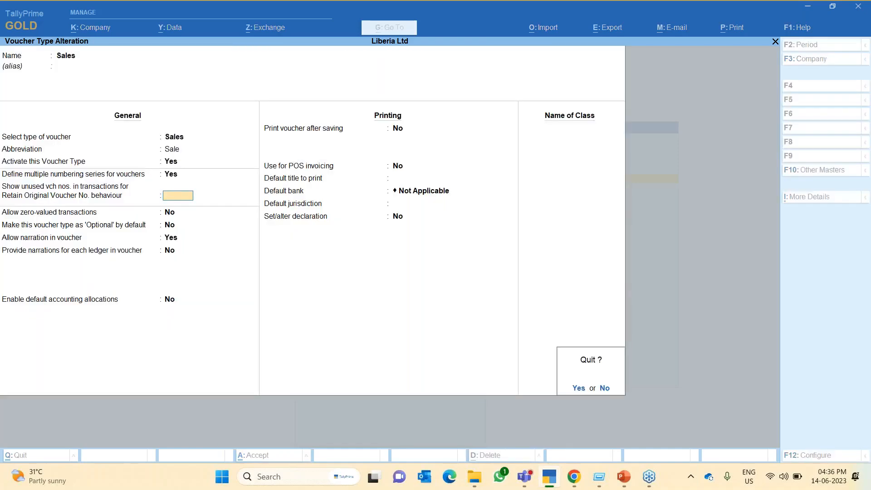
key(Escape)
key(Escape)
key(Escape)
key(Escape)
key(Escape)
key(Escape)
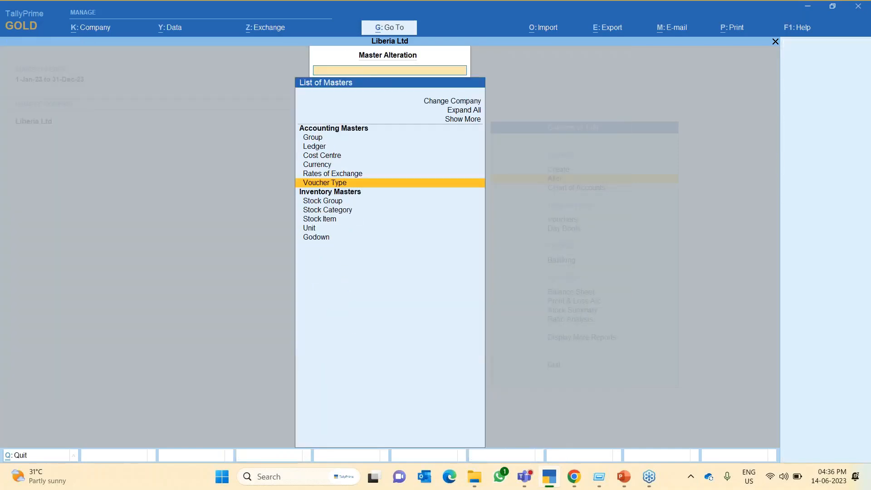
key(Escape)
Start a new voucher and change its type to Sales with the Cash Sales series to check its number
key(v)
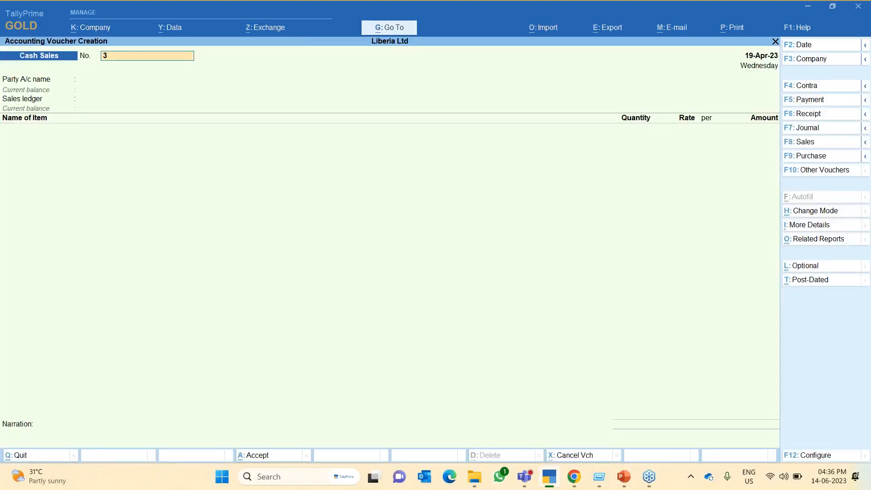
click(535, 200)
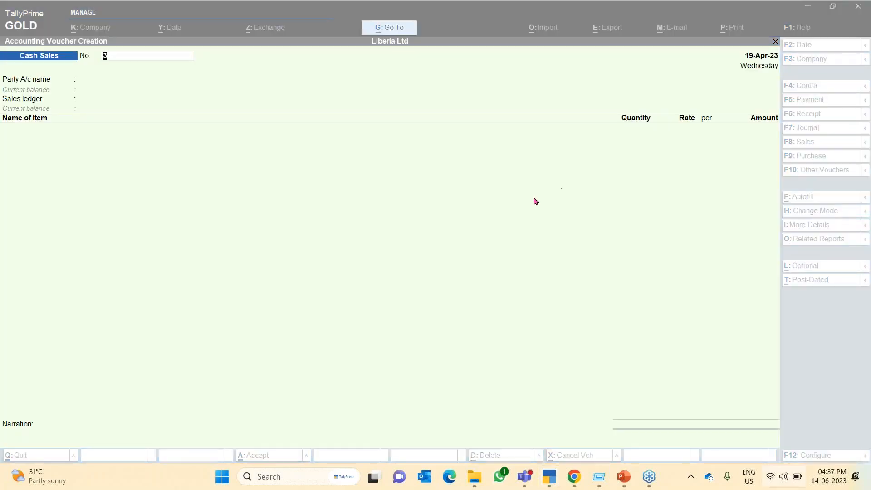
key(F8)
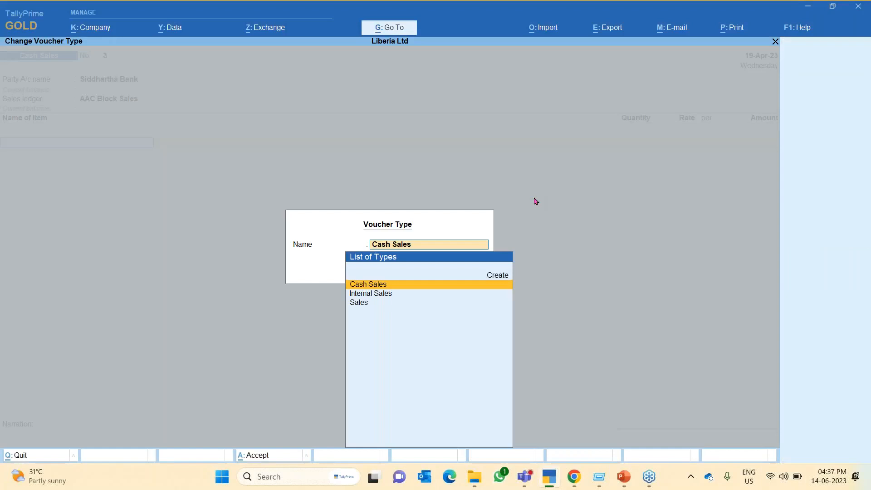
key(Down)
key(Down)
key(Return)
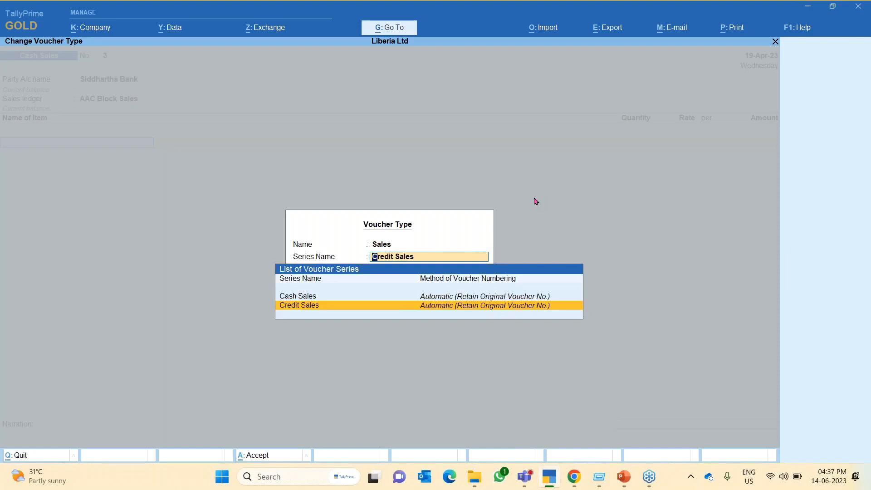
key(Up)
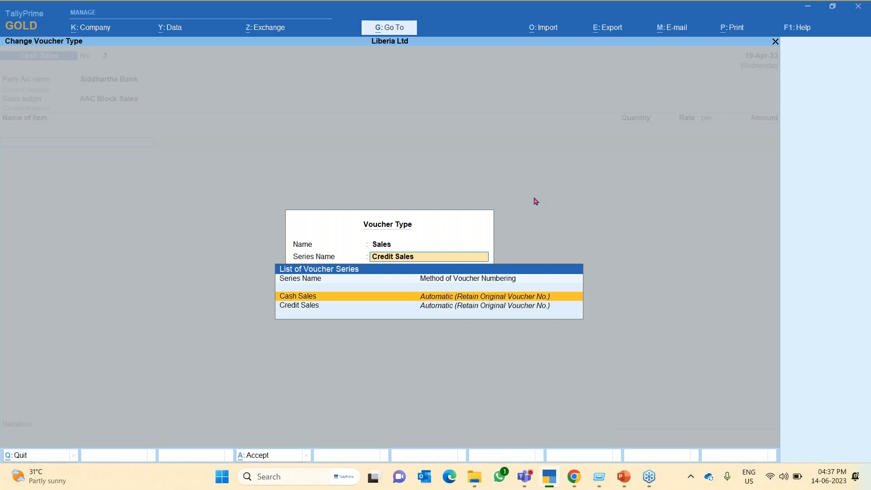
key(Return)
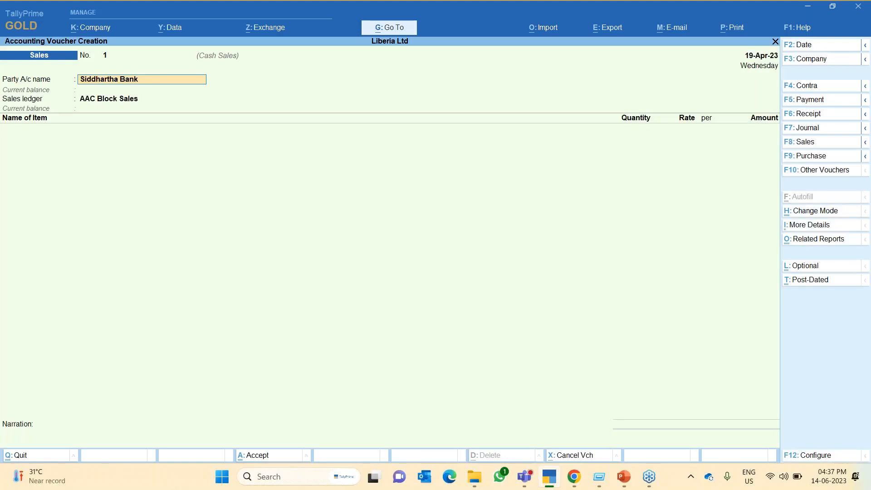
Change the Sales voucher's series to Credit Sales to check its number, and quit the voucher without saving
key(F8)
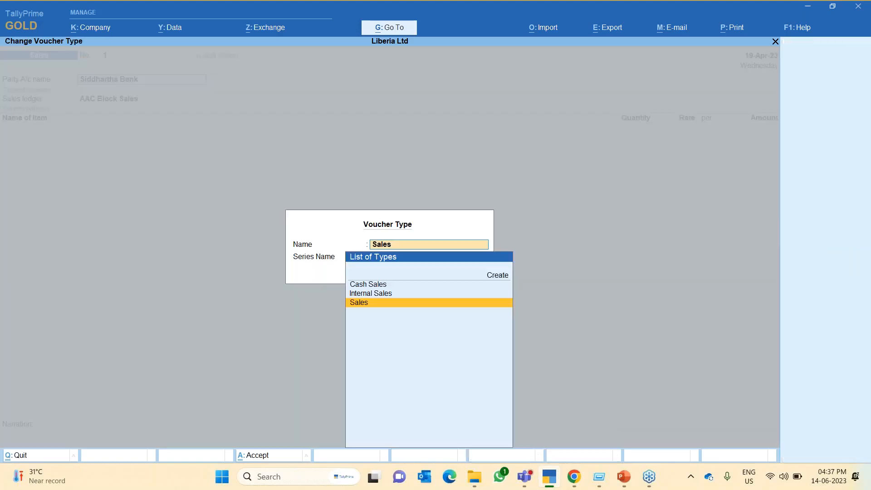
key(Return)
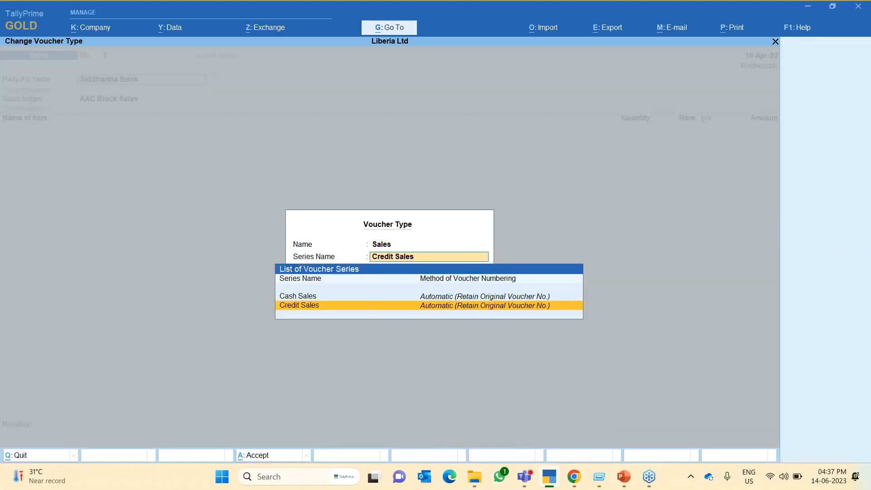
key(Return)
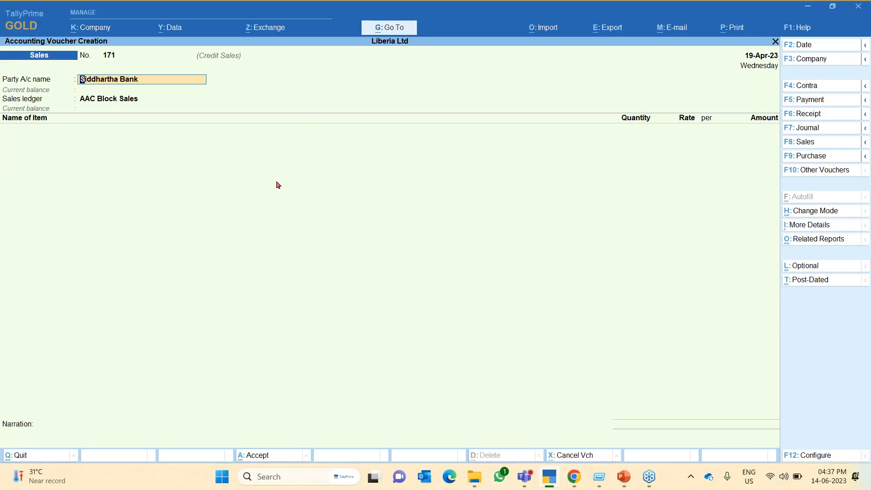
key(Escape)
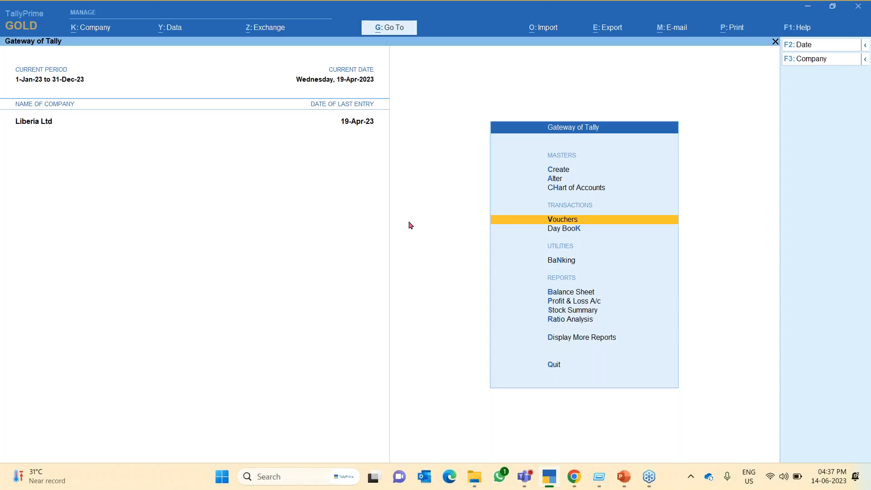
key(alt+Tab)
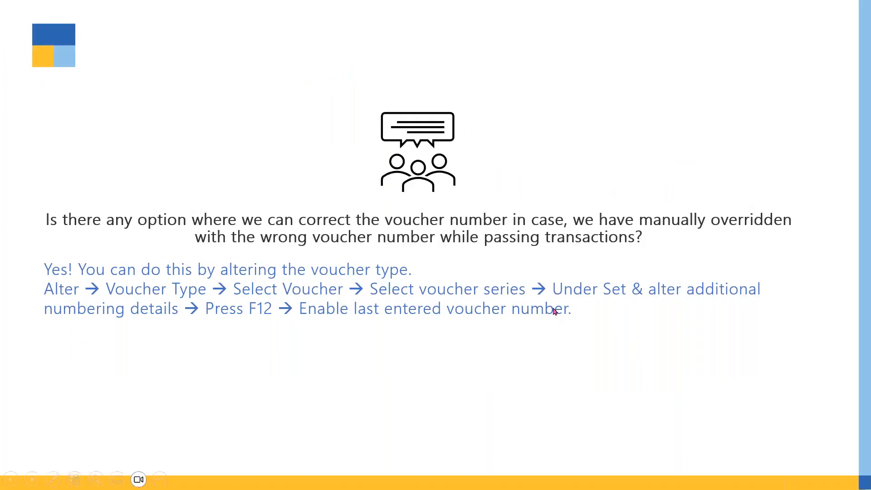
click(554, 309)
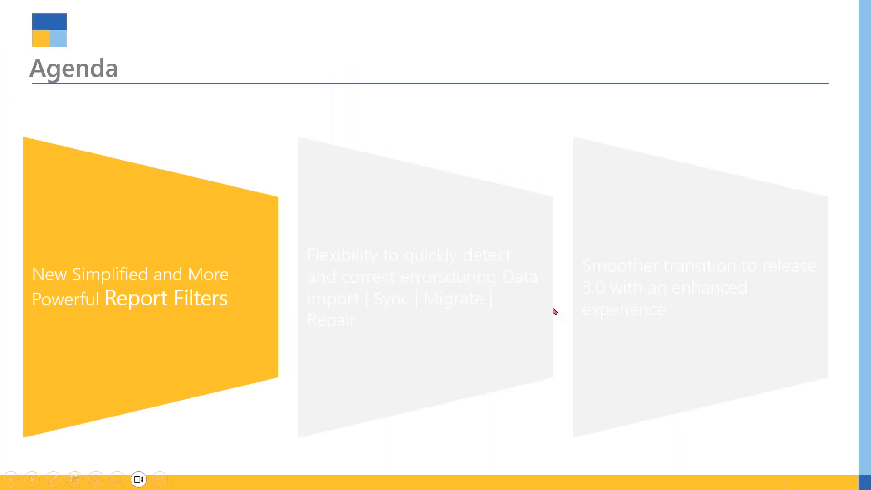
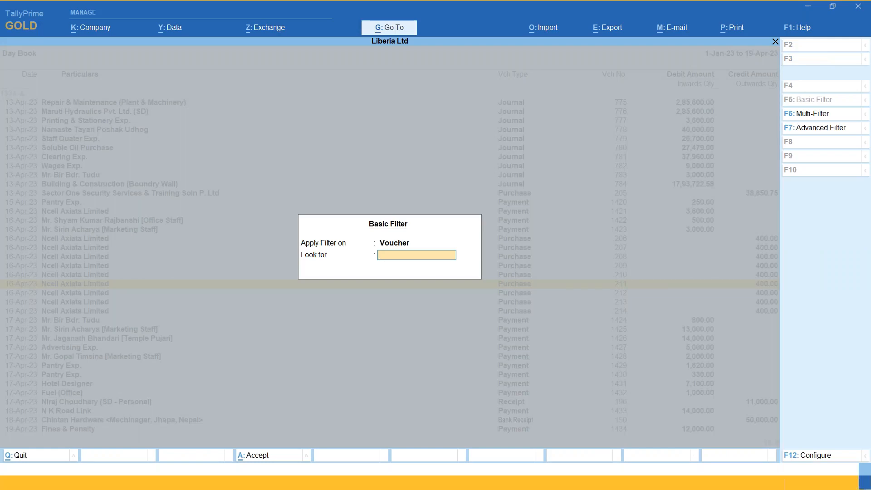
Apply a basic filter for 13000 to the Day Book's vouchers and view the filter details of the first listed purchase
text(13000)
key(Return)
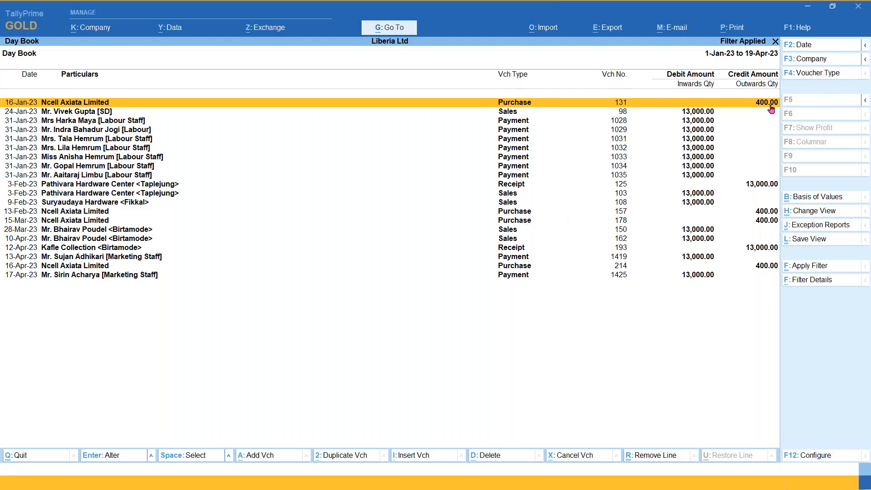
key(space)
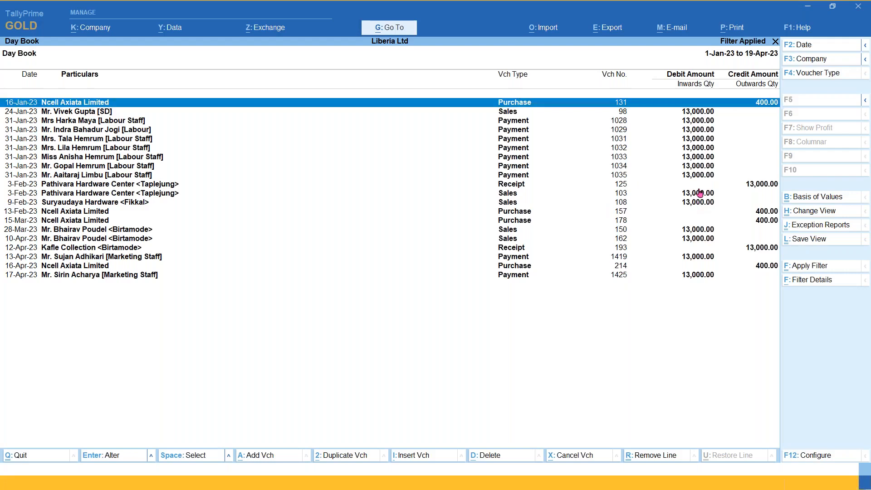
key(alt+f)
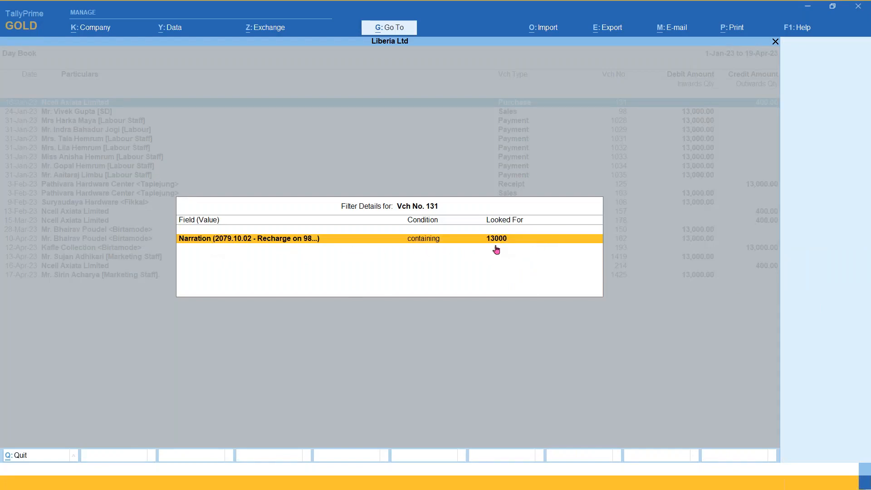
key(Escape)
Open the first listed Ncell Axiata Limited purchase voucher to check its narration, and quit it without changes
key(Return)
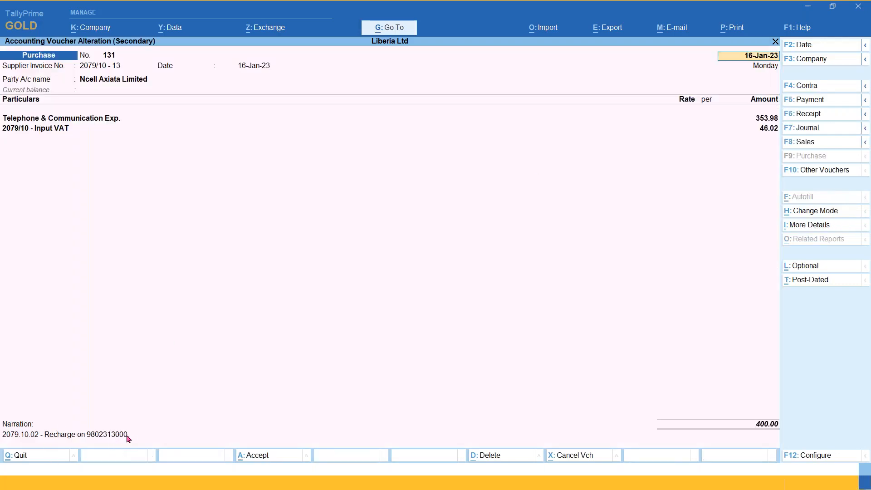
key(Escape)
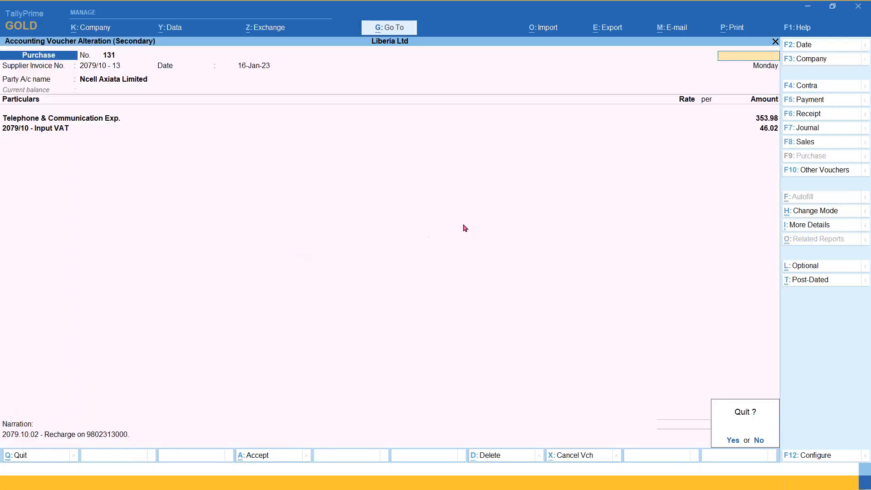
key(y)
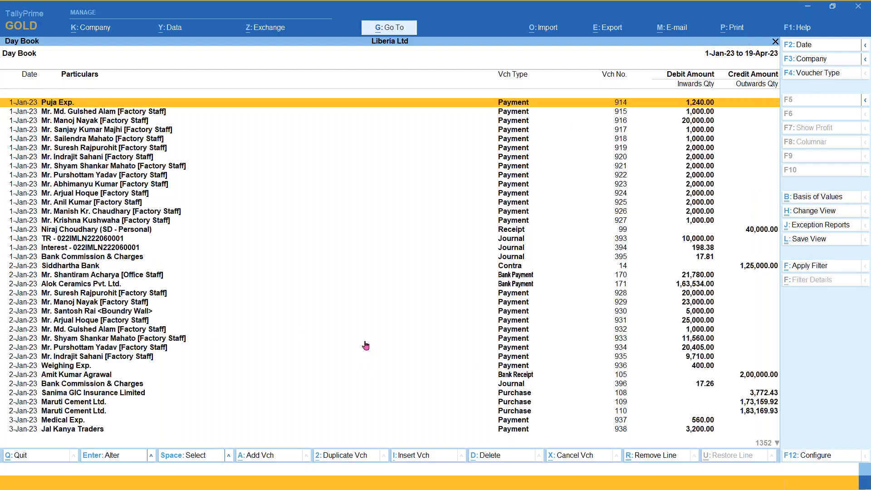
Open the 6-Jan-23 payment voucher for Repair & Maintenance (Plant & Machinery) from the Day Book and go to its narration
key(Down)
key(Down)
key(Down)
key(Down)
key(Down)
key(Down)
key(Down)
key(Down)
key(Down)
key(Down)
key(Down)
key(Down)
key(Down)
key(Down)
key(Down)
key(Down)
key(Down)
key(Down)
key(Down)
key(Down)
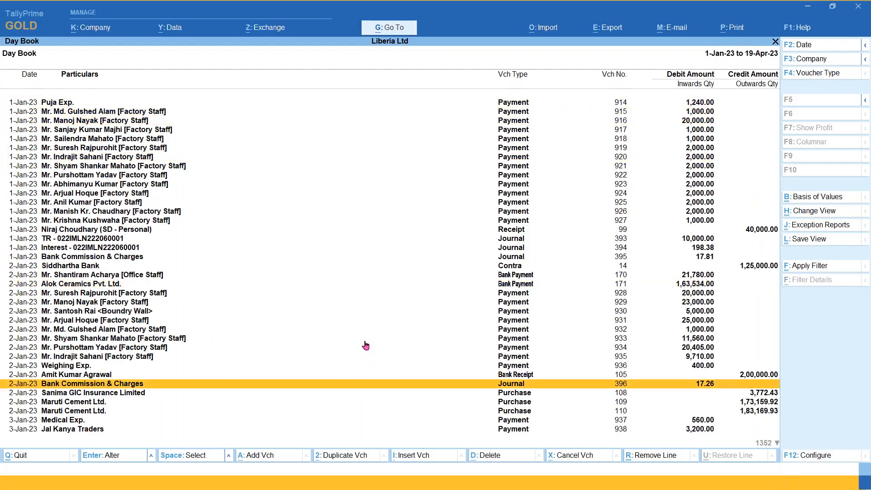
key(Down)
key(Down)
key(Down)
key(Down)
key(Down)
key(Down)
key(Down)
key(Down)
key(Down)
key(Down)
key(Down)
key(Down)
key(Down)
key(Down)
key(Down)
key(Down)
key(Down)
key(Down)
key(Down)
key(Down)
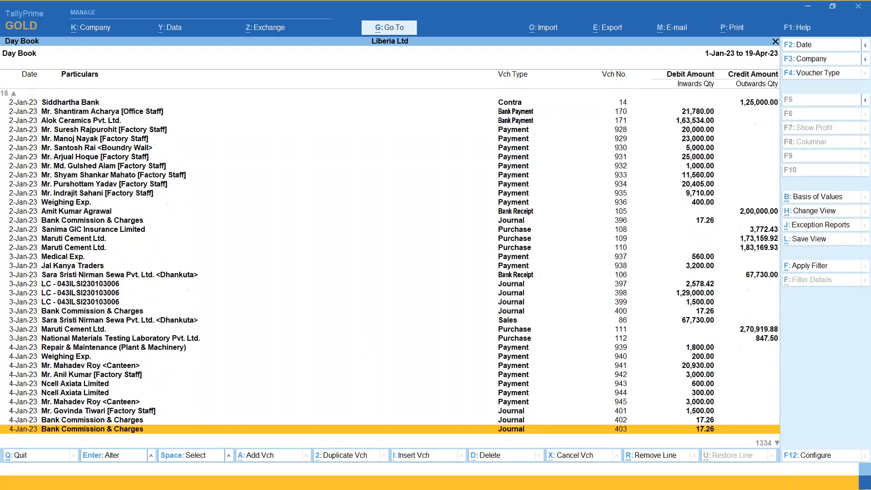
key(Down)
key(Down)
key(Down)
key(Down)
key(Down)
key(Down)
key(Down)
key(Down)
key(Down)
key(Return)
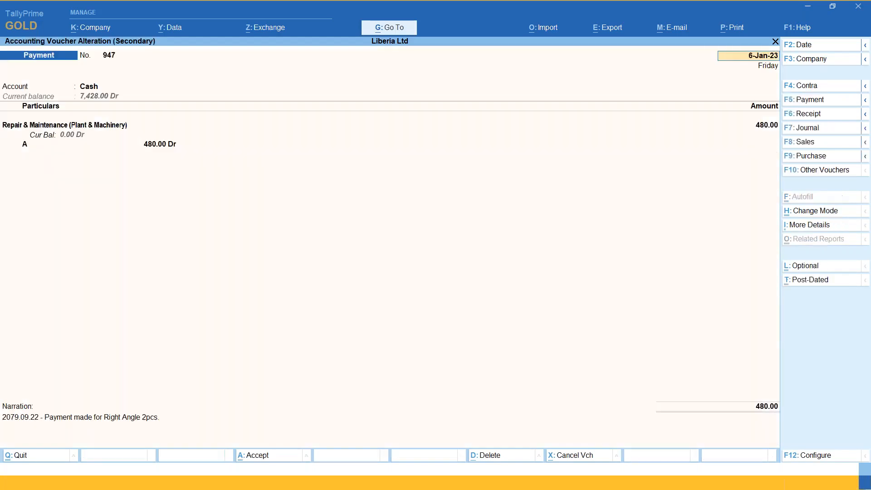
click(196, 421)
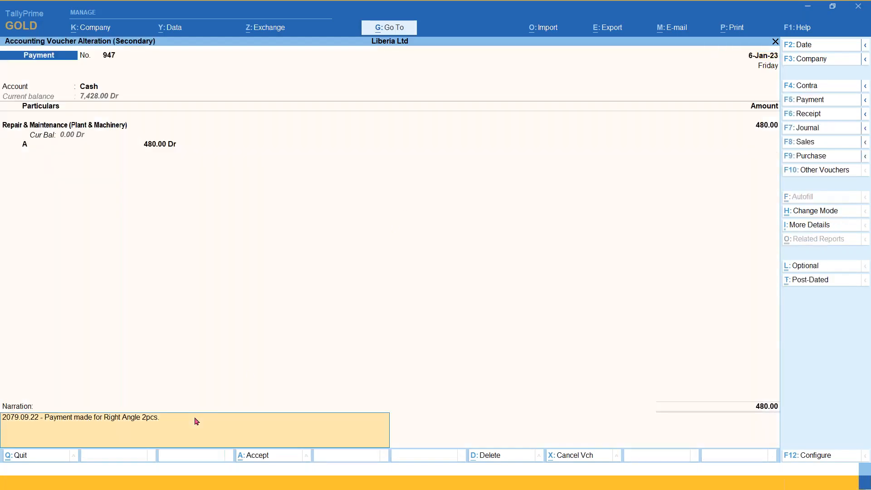
Replace the payment voucher's narration with Tally and save the voucher
key(BackSpace)
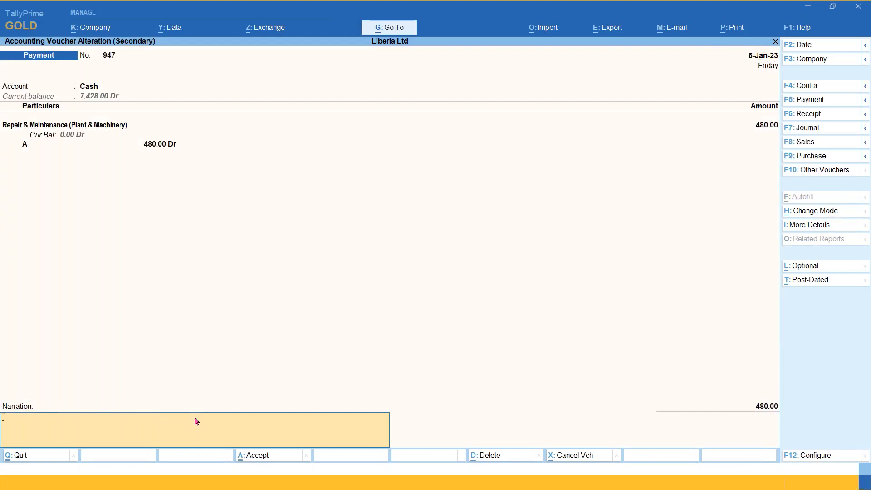
text(Tally)
key(Return)
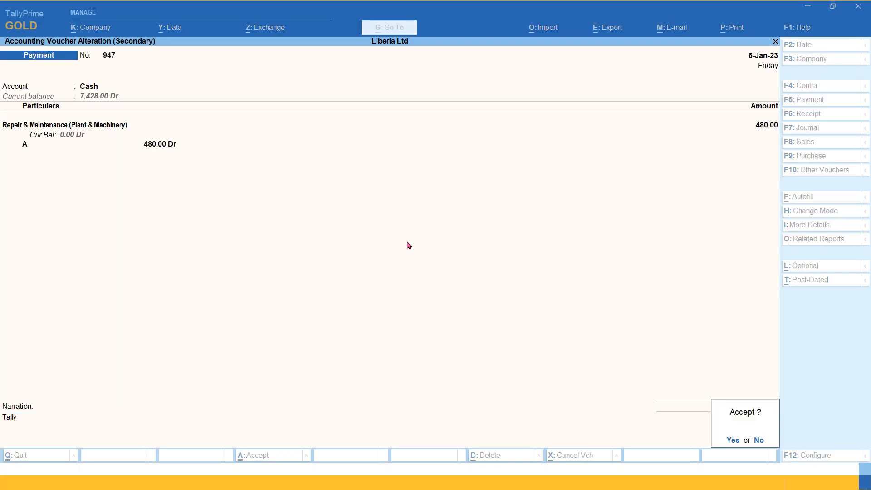
key(Return)
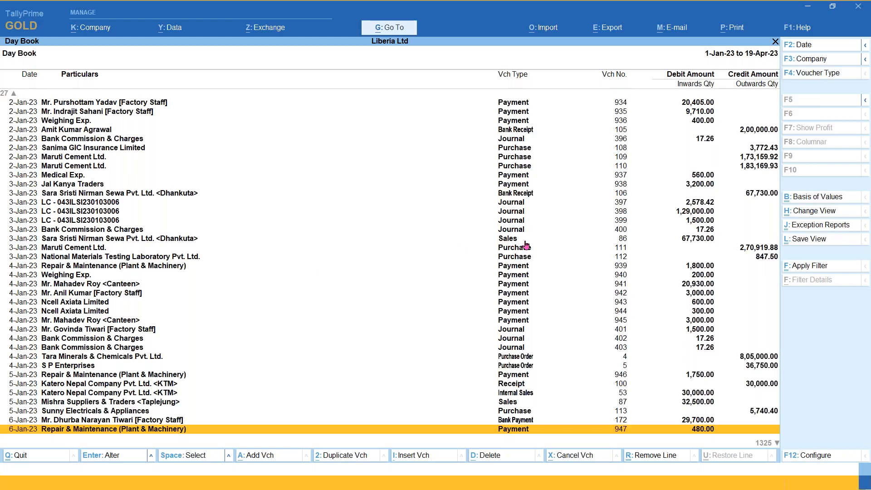
Look back through the Day Book's early January vouchers, up to its first entries
key(Up)
key(Up)
key(Up)
key(Up)
key(Up)
key(Up)
key(Up)
key(Up)
key(Up)
key(Up)
key(Up)
key(Up)
key(Up)
key(Up)
key(Up)
key(Up)
key(Up)
key(Up)
key(Up)
key(Up)
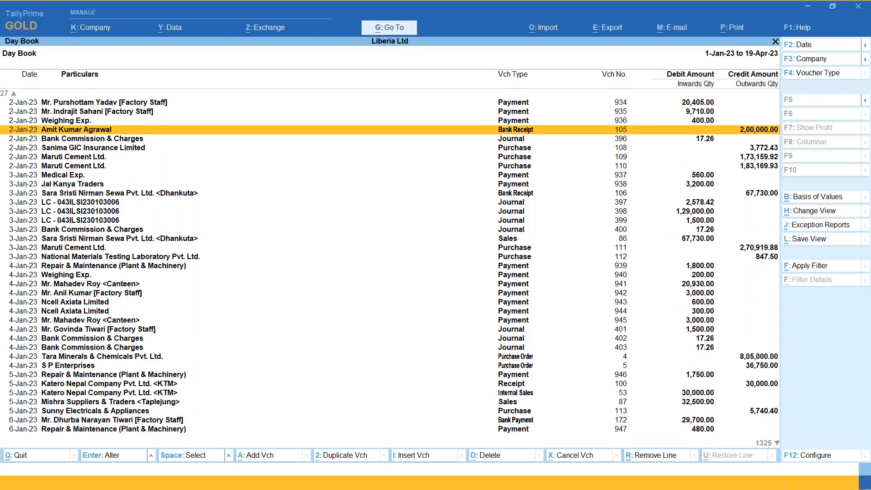
key(Up)
key(Up)
key(Up)
key(Up)
key(Up)
key(Up)
key(Up)
key(Up)
key(Up)
key(Up)
key(Up)
key(Up)
key(Up)
key(Up)
key(Up)
key(Up)
key(Up)
key(Up)
key(Up)
key(Up)
key(Down)
key(Down)
key(Down)
key(Down)
key(Down)
key(Down)
key(Down)
key(Down)
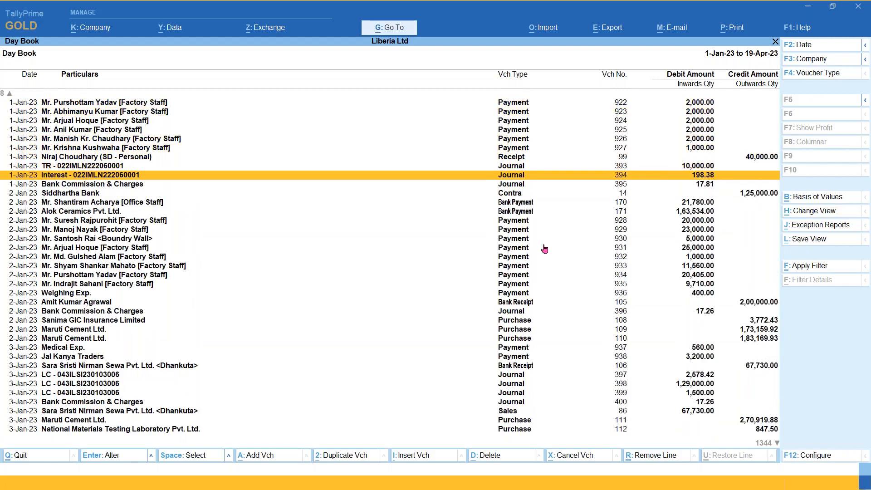
Apply a basic filter for Tally to the Day Book's vouchers
click(809, 266)
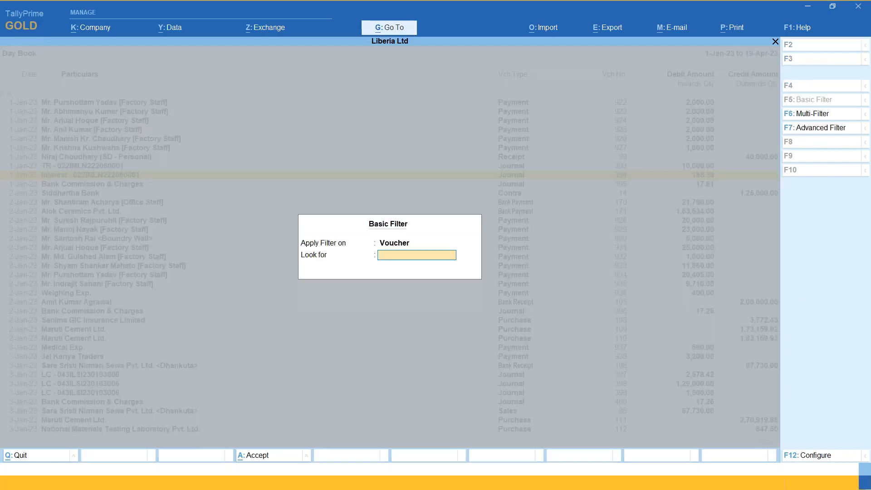
text(Tally)
key(Return)
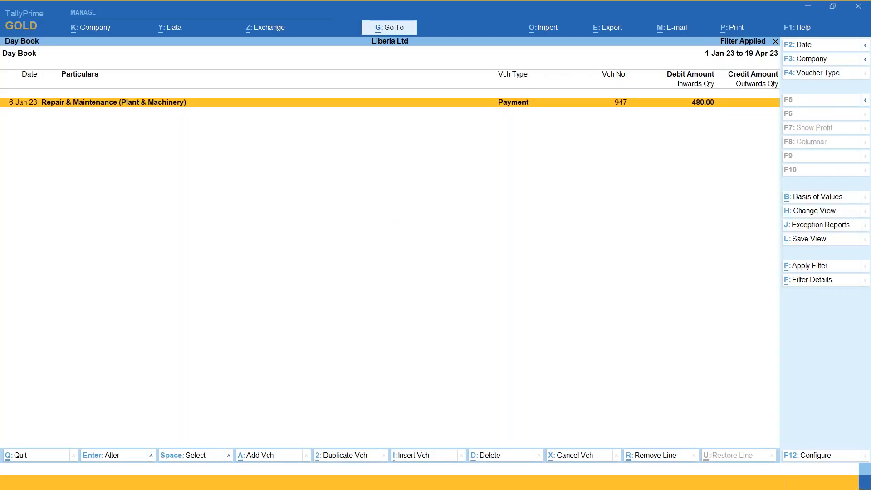
Open the filtered payment voucher to check its narration, quit it without changes, and clear the Day Book's filter
key(Return)
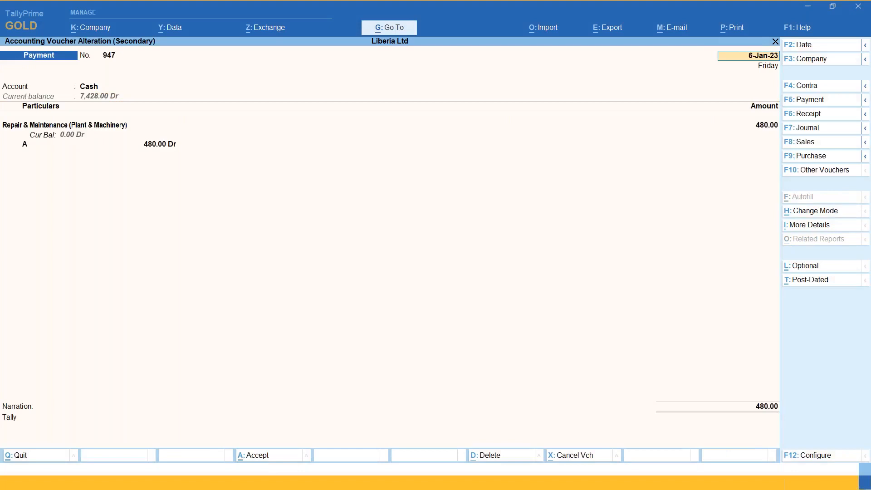
key(BackSpace)
key(Escape)
key(Return)
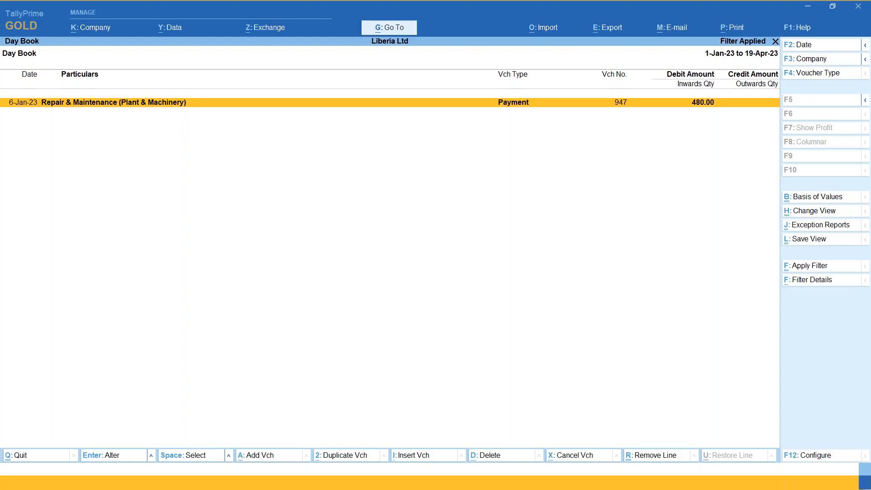
key(Escape)
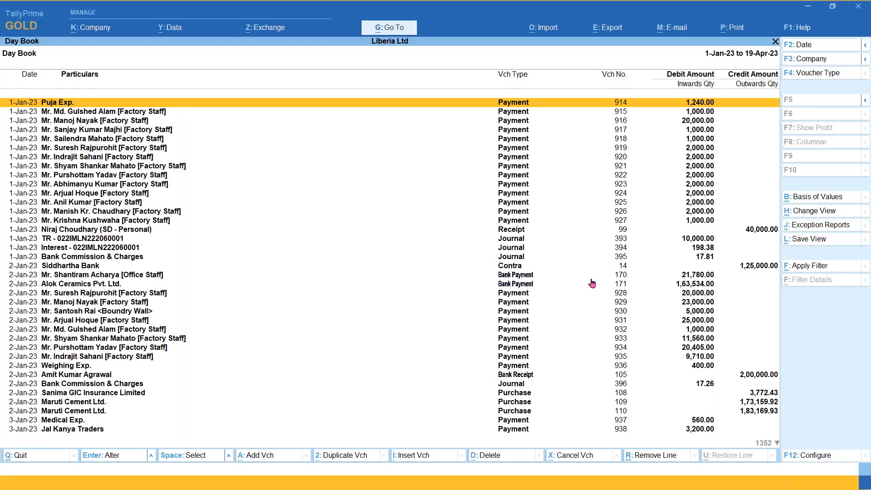
Start a multi-filter on the Day Book's vouchers with the Voucher Number field and the equal to condition
click(807, 267)
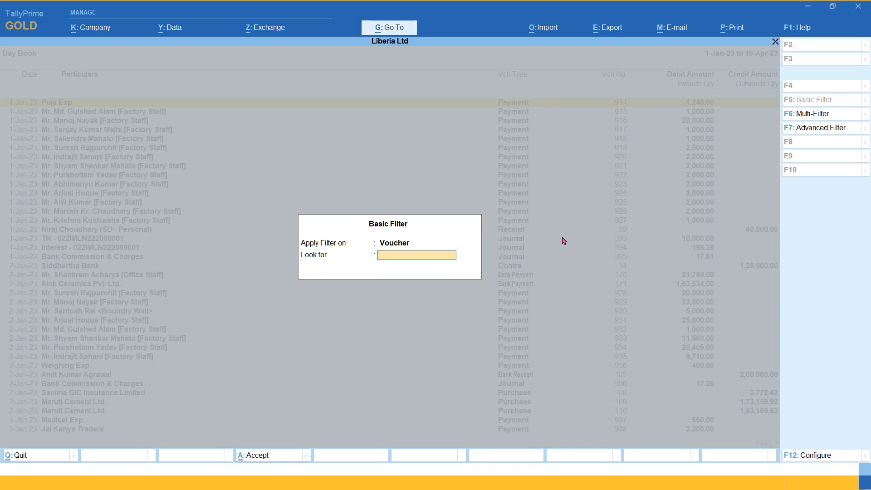
click(803, 117)
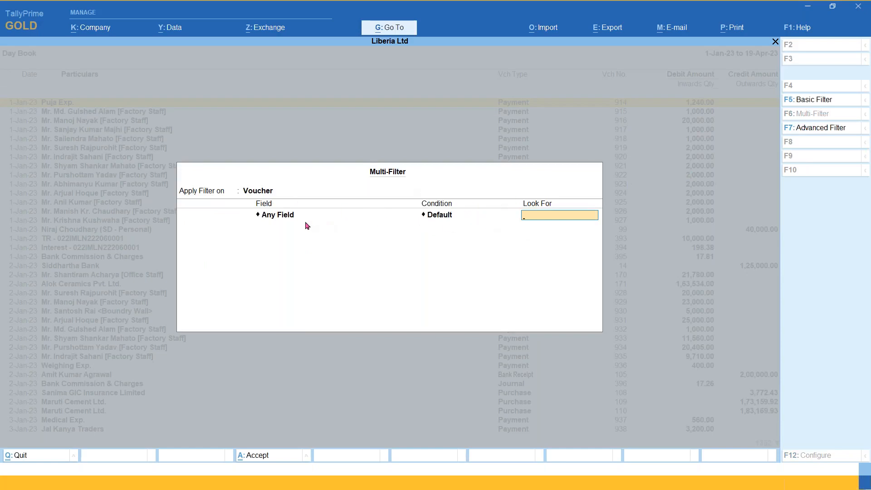
click(286, 219)
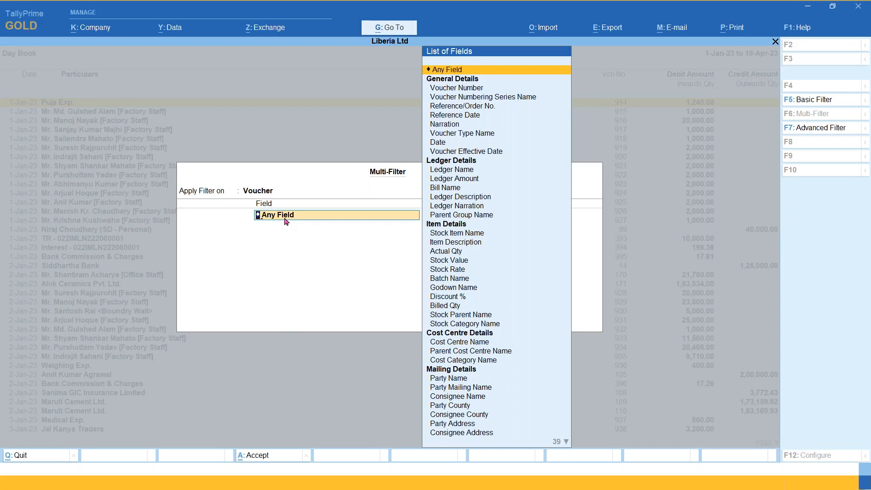
text(Vou)
key(Down)
key(Down)
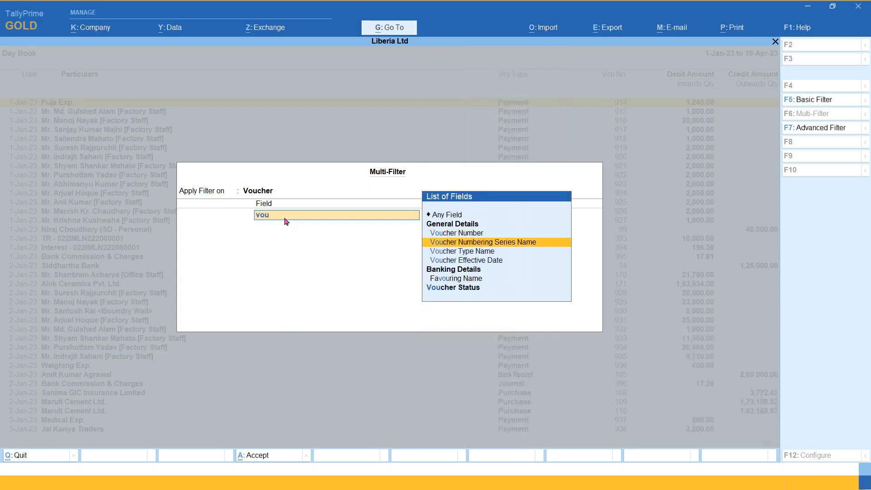
key(Up)
key(Return)
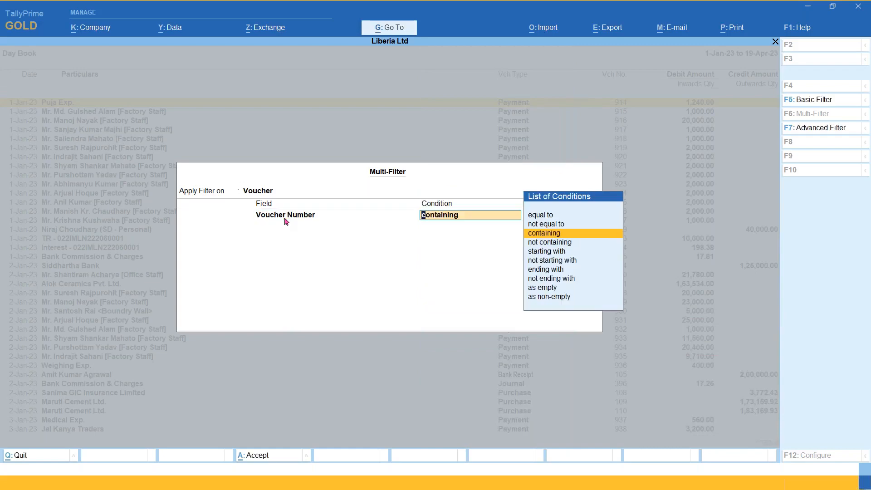
key(Up)
key(Up)
key(Return)
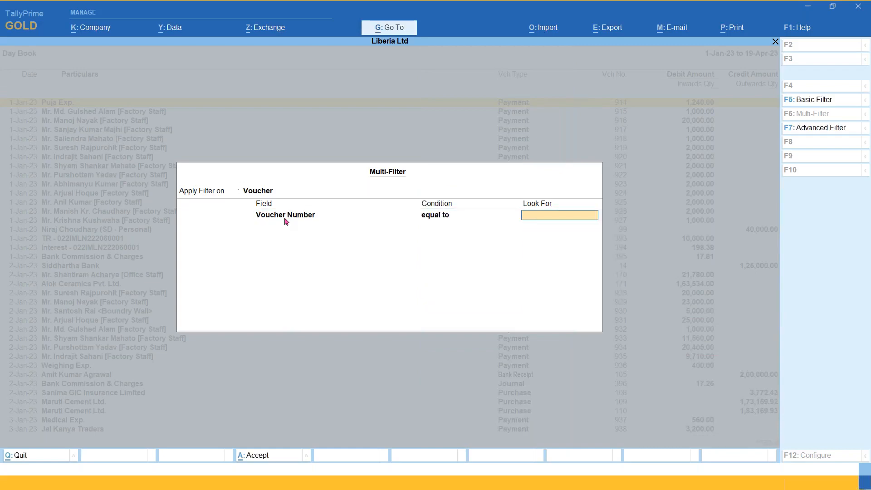
Apply the multi-filter with 915 as the voucher number and view the filter details of the listed payment
text(01)
key(BackSpace)
text(915)
key(Return)
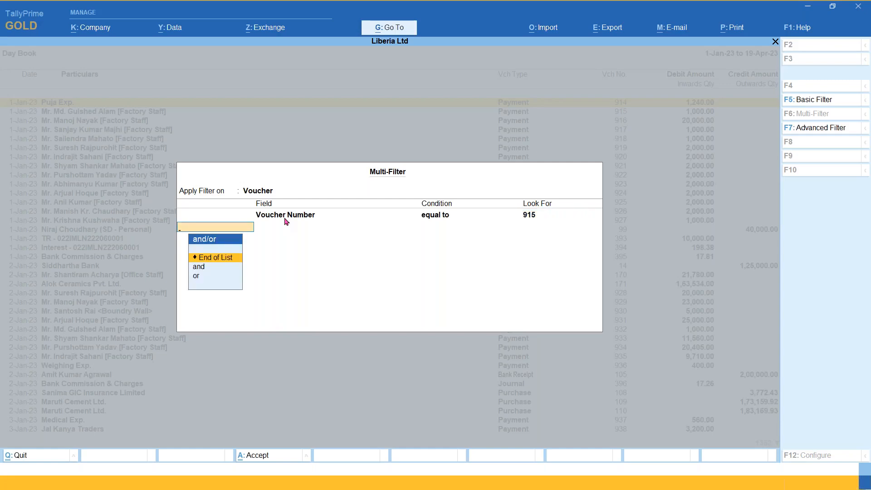
key(Return)
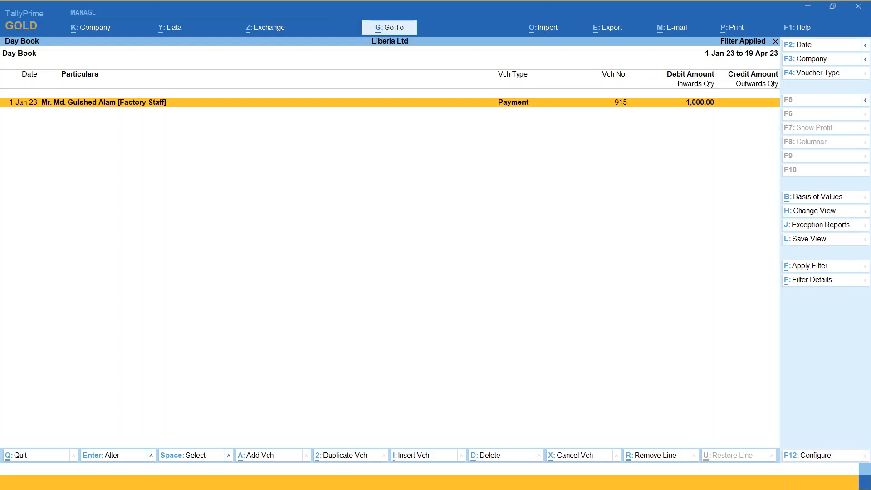
click(815, 282)
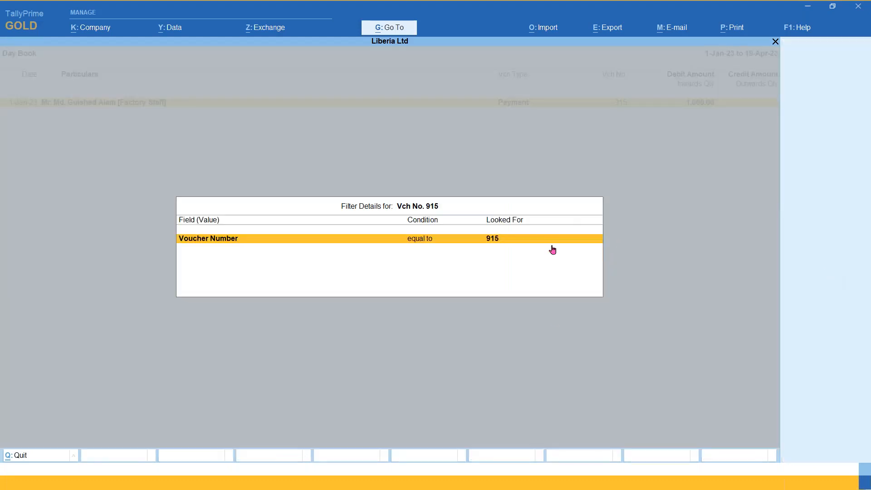
key(Escape)
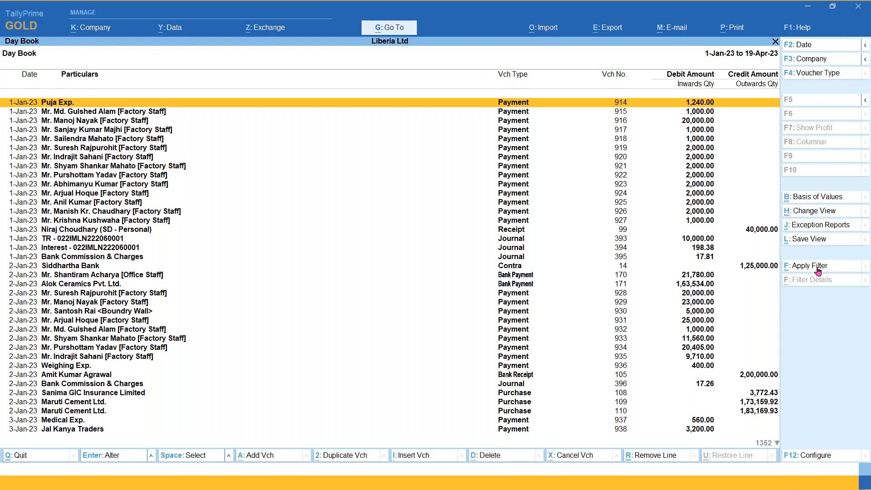
click(818, 268)
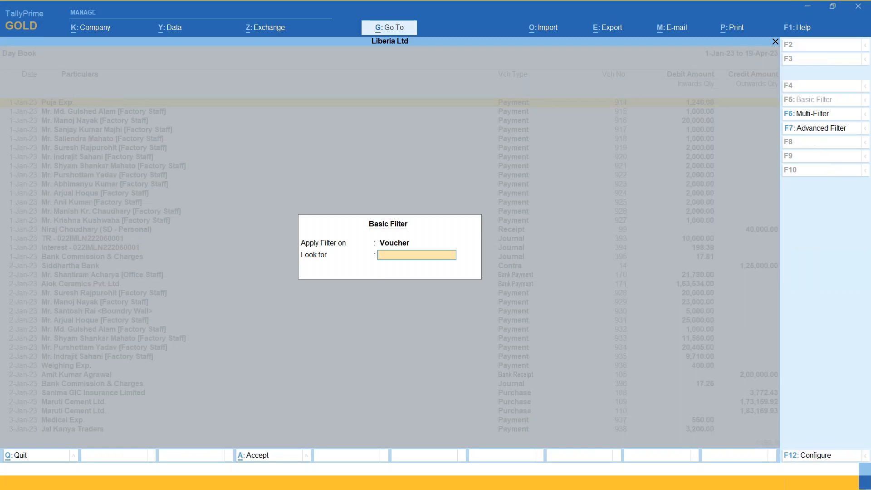
click(814, 128)
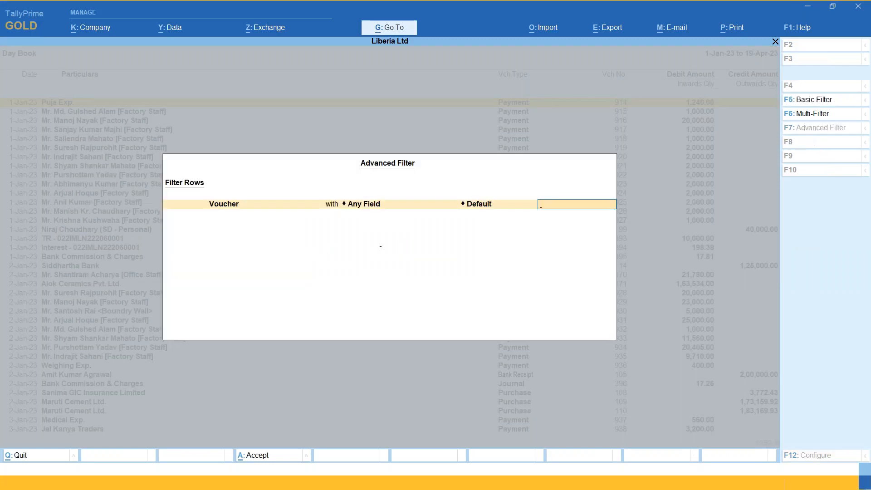
key(Escape)
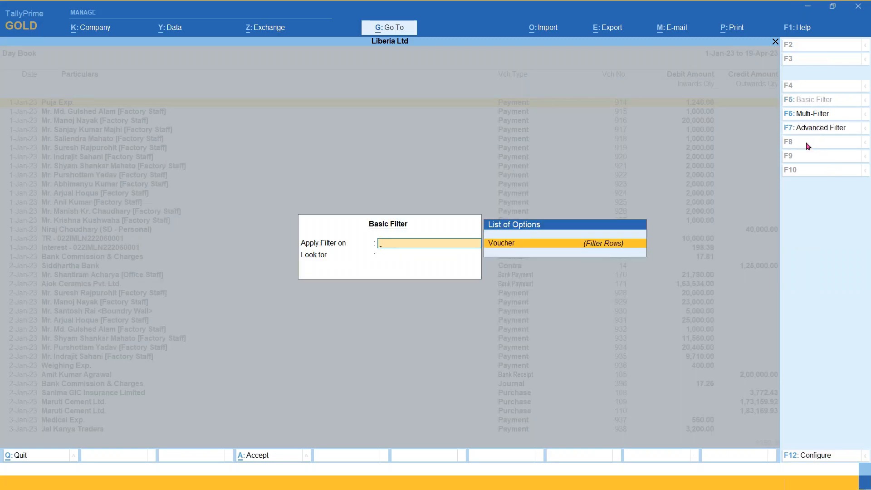
key(Escape)
Start an advanced filter on the Day Book's vouchers with the Ledger Name field and the containing condition
click(812, 267)
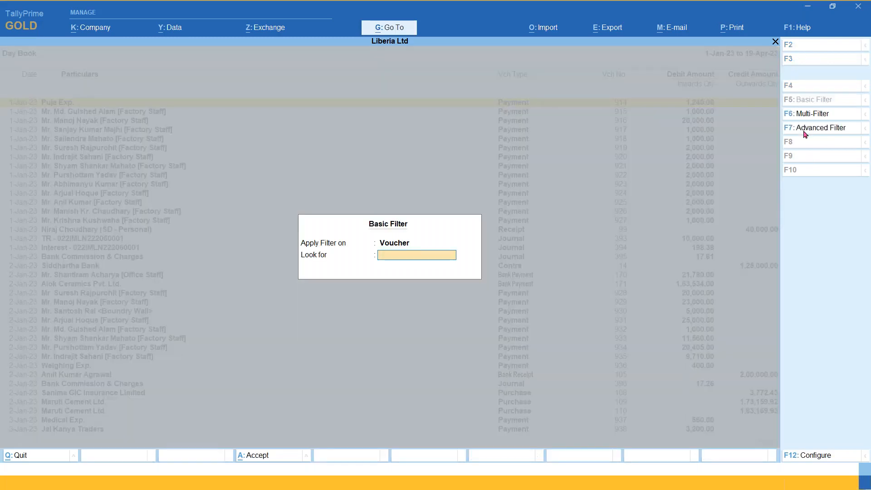
click(810, 131)
key(BackSpace)
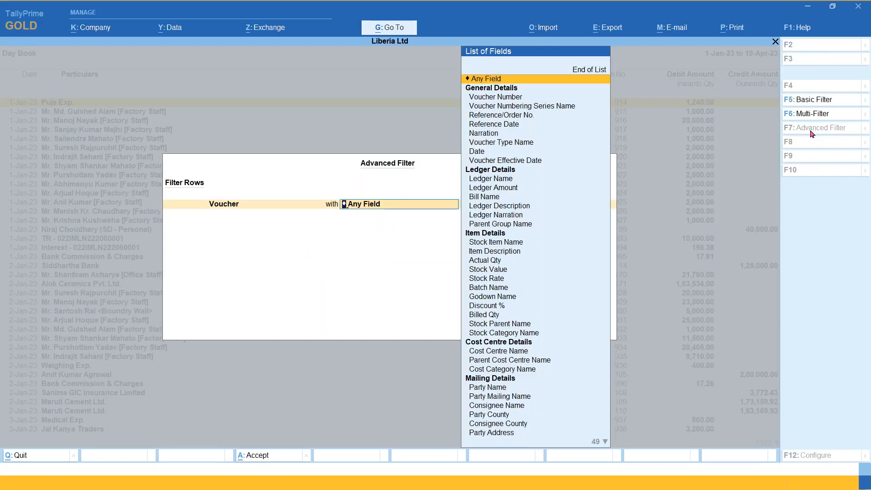
text(Ledger)
key(Down)
key(Return)
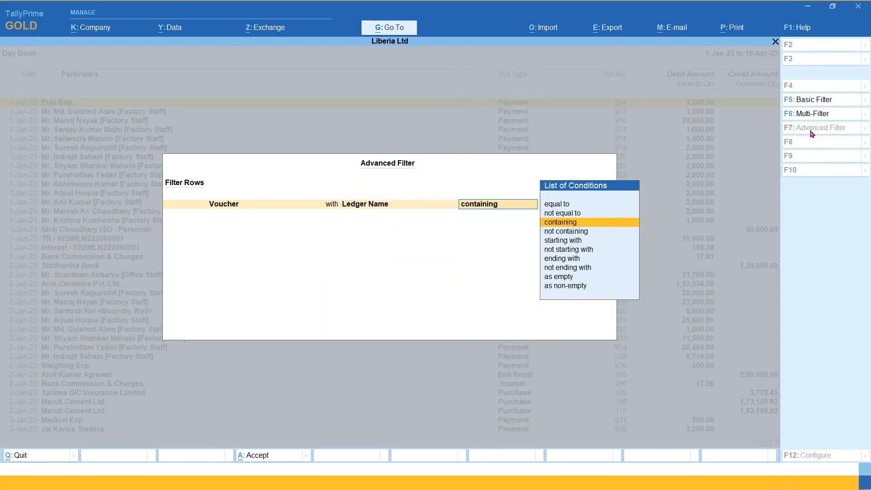
key(Down)
key(Up)
key(Return)
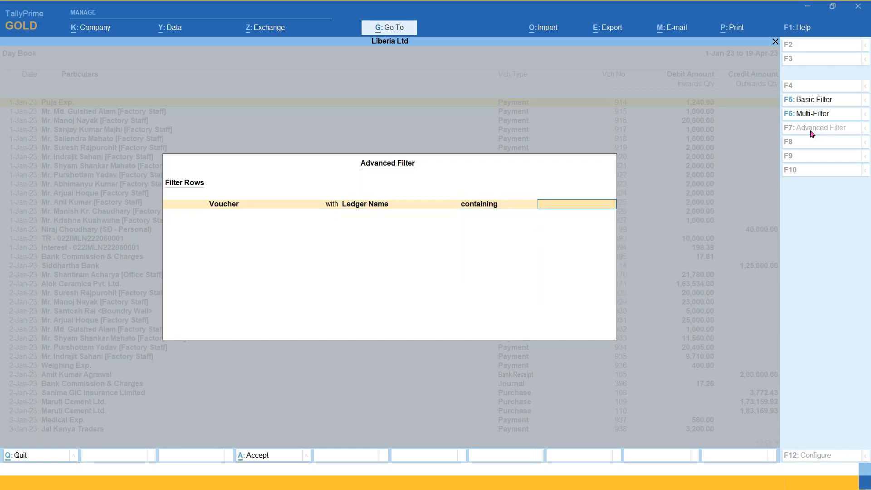
Enter Cash as the text to look for in the advanced filter's Ledger Name row
text(Cash)
key(BackSpace)
key(BackSpace)
key(BackSpace)
key(BackSpace)
text(Cas)
key(Return)
Add a second voucher row to the advanced filter, joined with "and", using the Ledger Amount field
key(Down)
key(Down)
key(Up)
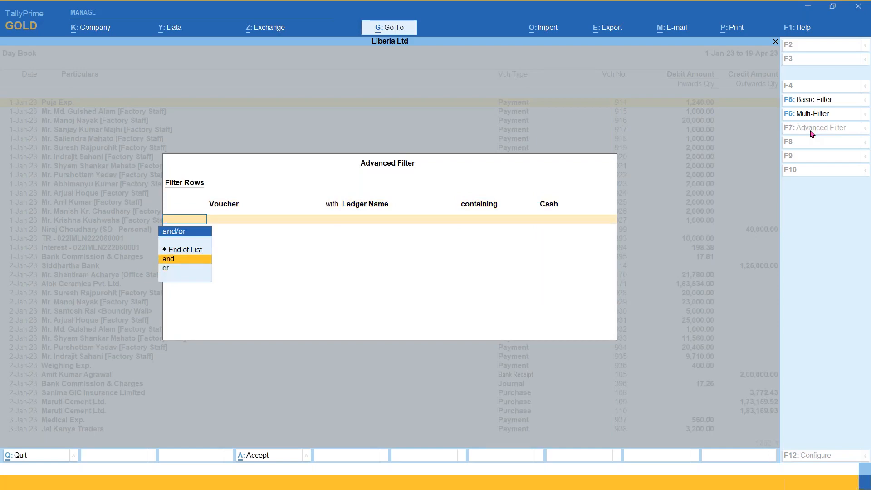
key(Return)
key(Down)
key(Return)
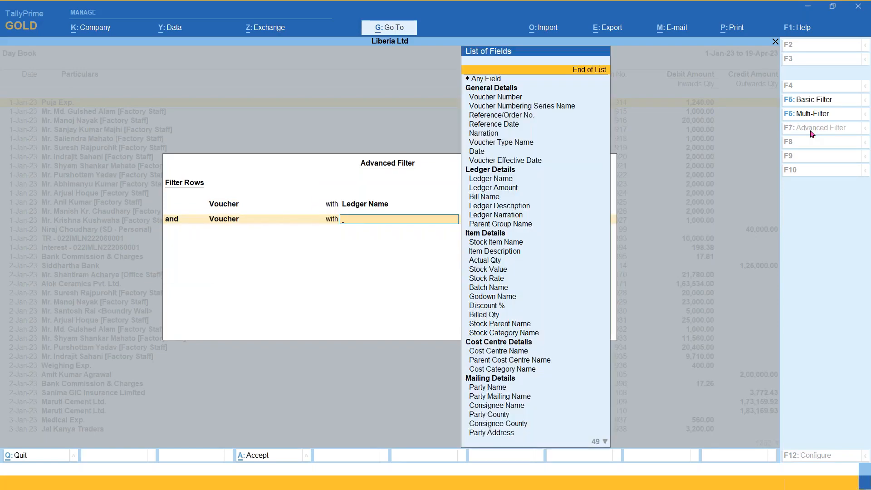
text(Led)
key(Down)
key(Down)
key(Down)
key(Down)
key(Down)
key(Up)
key(Return)
Set the Ledger Amount condition to greater than 20000 and apply the advanced filter
key(Down)
key(Down)
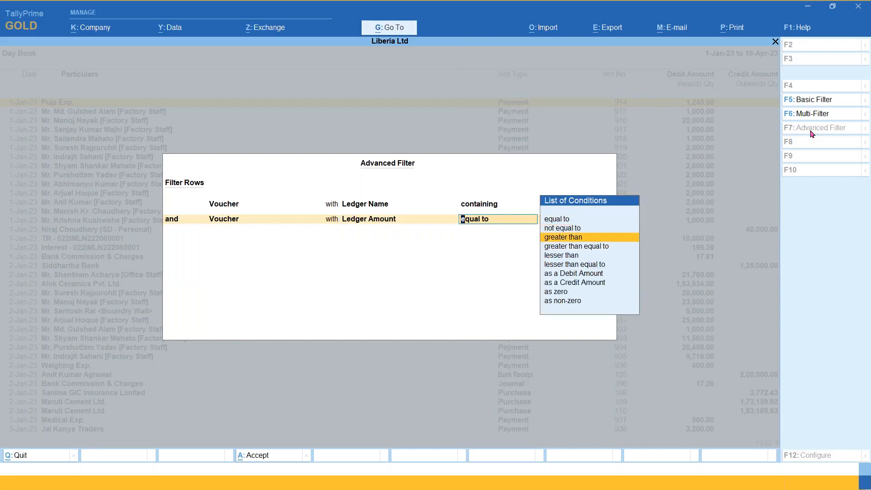
key(Return)
text(20000)
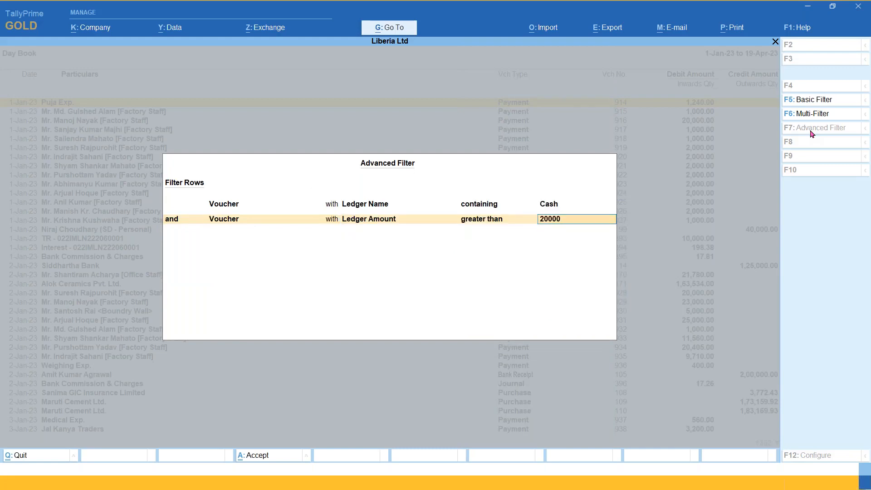
key(Return)
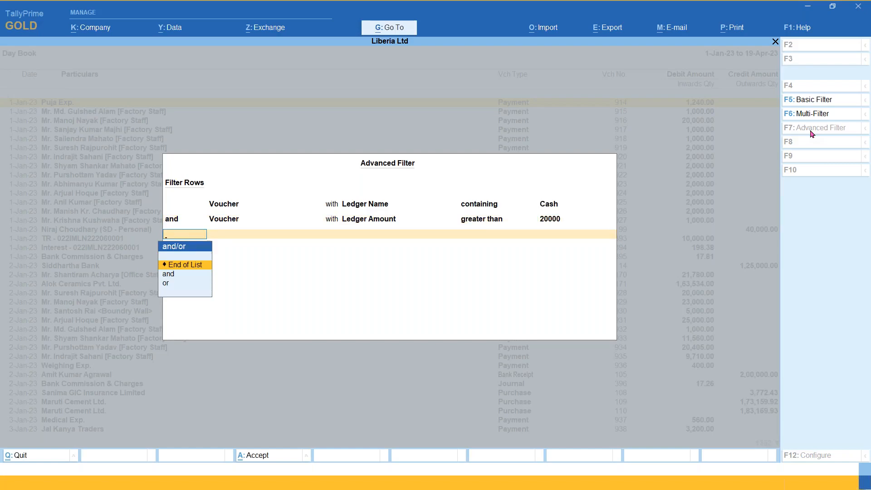
key(Return)
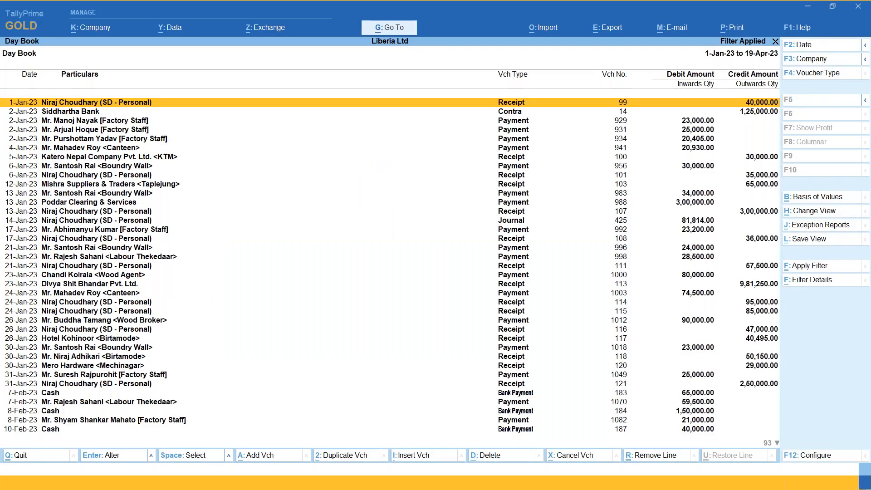
Look through the filtered Day Book vouchers from January down to mid-February
key(Down)
key(Down)
key(Down)
key(Down)
key(Down)
key(Down)
key(Down)
key(Down)
key(Down)
key(Down)
key(Down)
key(Down)
key(Down)
key(Down)
key(Down)
key(Down)
key(Down)
key(Down)
key(Down)
key(Down)
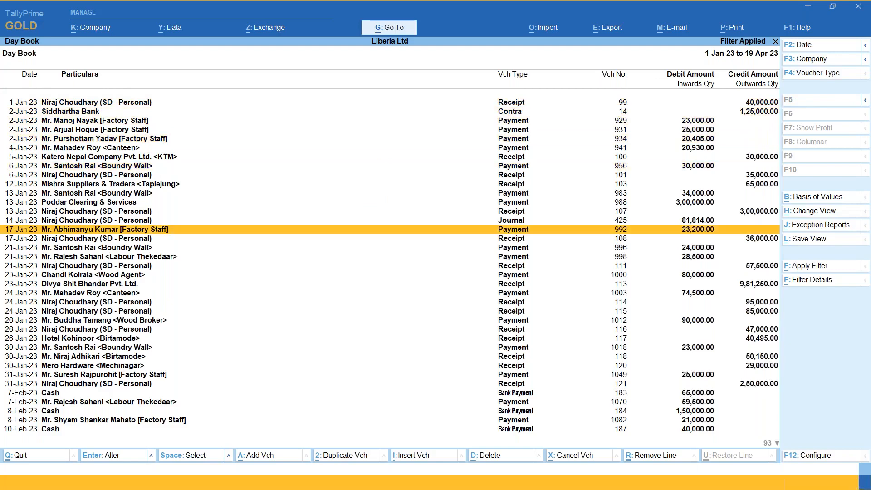
key(Down)
key(Down)
key(Down)
key(Down)
key(Down)
key(Down)
key(Down)
key(Down)
key(Down)
key(Down)
key(Down)
key(Down)
key(Down)
key(Down)
key(Down)
key(Down)
key(Down)
key(Down)
key(Down)
key(Down)
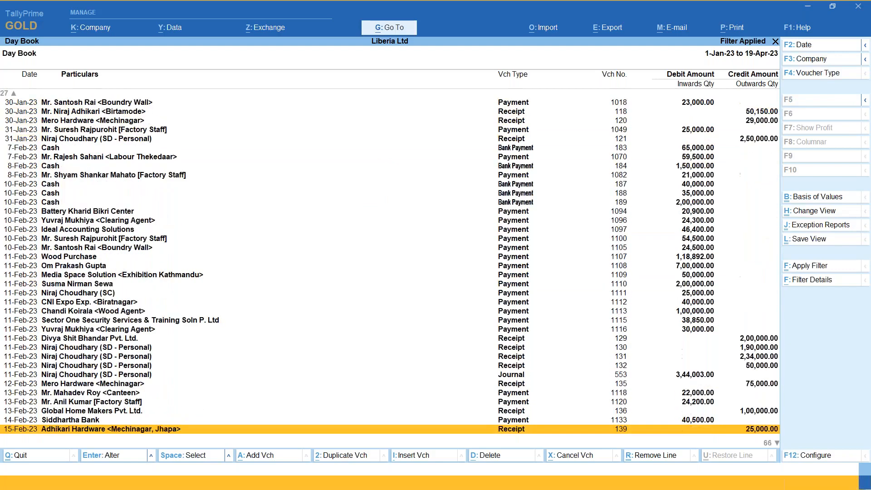
Review the filtered Day Book vouchers from mid-February through 23-Feb-23
key(Down)
key(Down)
key(Down)
key(Down)
key(Down)
key(Down)
key(Down)
key(Down)
key(Down)
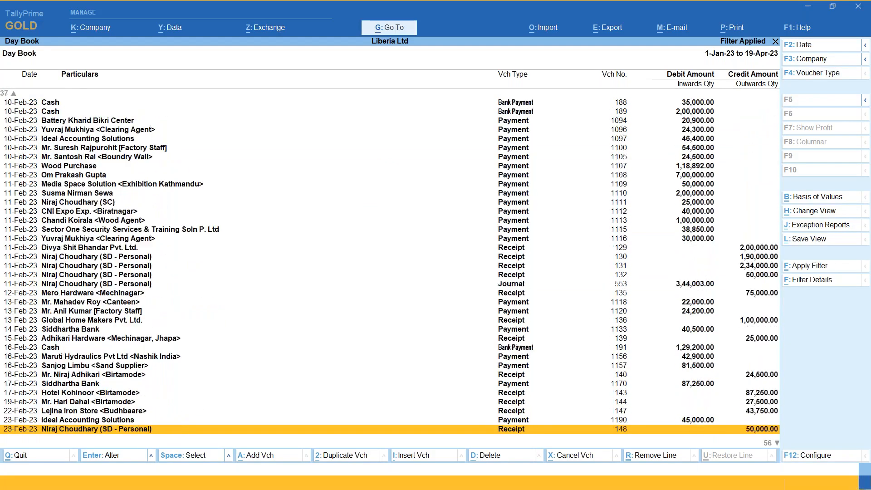
Look back through the filtered vouchers from 23-Feb-23 up to the first entry on 1-Jan-23
key(Up)
key(Up)
key(Up)
key(Up)
key(Up)
key(Up)
key(Up)
key(Up)
key(Up)
key(Up)
key(Up)
key(Up)
key(Up)
key(Up)
key(Up)
key(Up)
key(Up)
key(Up)
key(Up)
key(Up)
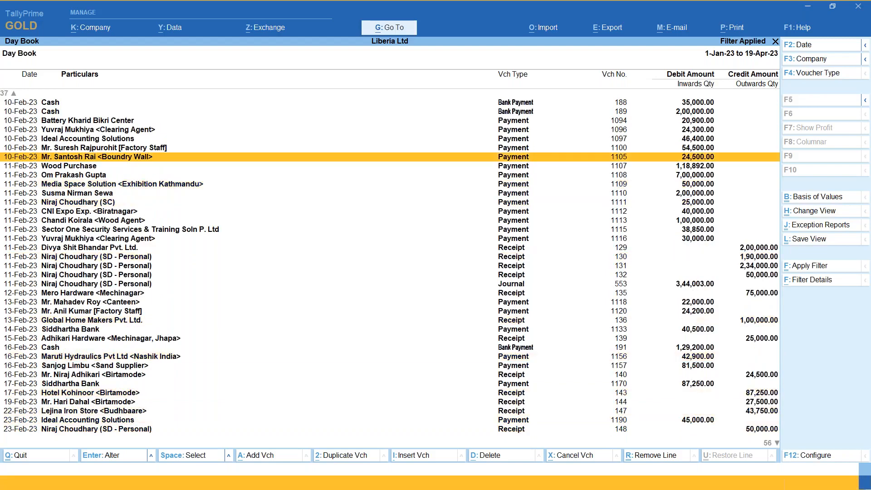
key(Up)
key(Up)
key(Up)
key(Up)
key(Up)
key(Up)
key(Up)
key(Up)
key(Up)
key(Up)
key(Up)
key(Up)
key(Up)
key(Up)
key(Up)
key(Up)
key(Up)
key(Up)
key(Up)
key(Up)
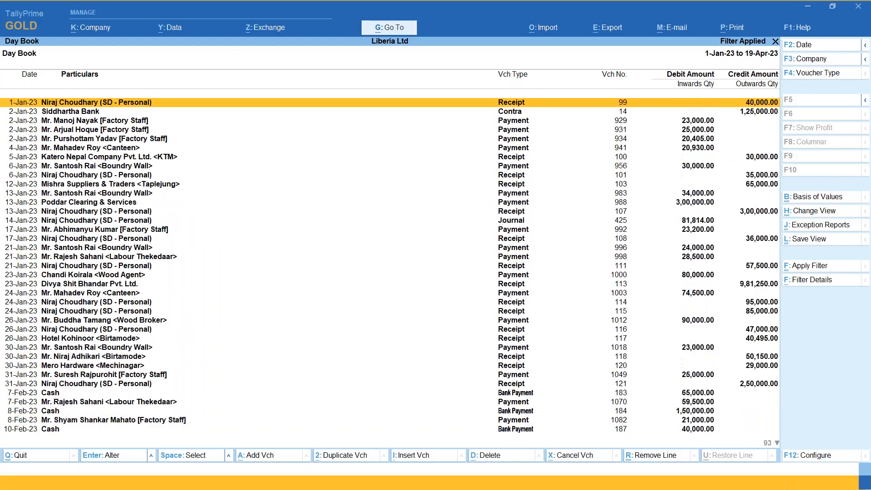
Examine the types and amounts of the filtered vouchers from 1-Jan-23 down into March
key(Down)
key(Down)
key(Down)
key(Down)
key(Down)
key(Down)
key(Down)
key(Down)
key(Down)
key(Down)
key(Down)
key(Down)
key(Down)
key(Down)
key(Down)
key(Down)
key(Down)
key(Down)
key(Down)
key(Down)
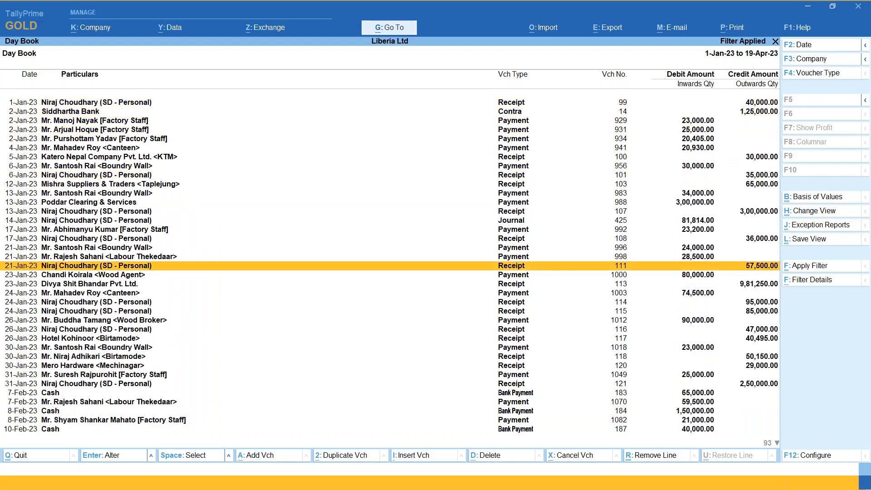
key(Down)
key(Down)
key(Down)
key(Down)
key(Down)
key(Down)
key(Down)
key(Down)
key(Down)
key(Down)
key(Down)
key(Down)
key(Down)
key(Down)
key(Down)
key(Down)
key(Down)
key(Down)
key(Down)
key(Down)
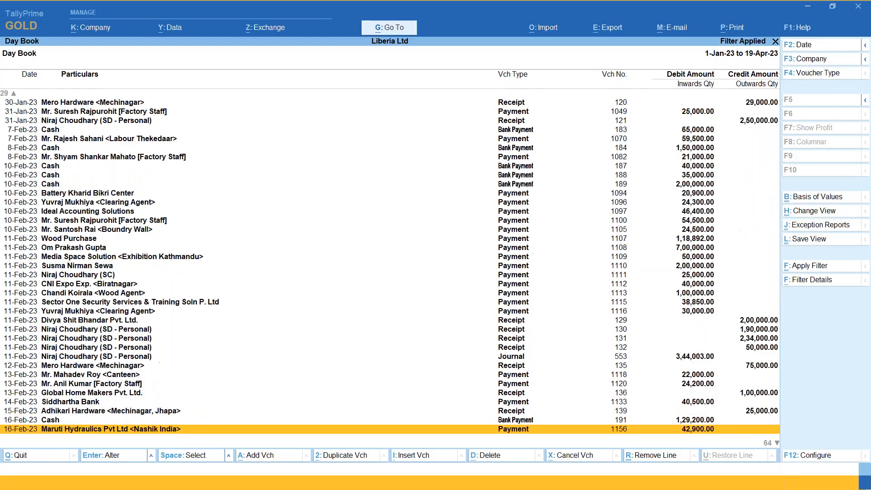
key(Down)
key(Down)
key(Down)
key(Down)
key(Down)
key(Down)
key(Down)
key(Down)
key(Down)
key(Down)
key(Down)
key(Down)
key(Down)
key(Down)
key(Down)
key(Down)
key(Down)
key(Down)
key(Down)
key(Down)
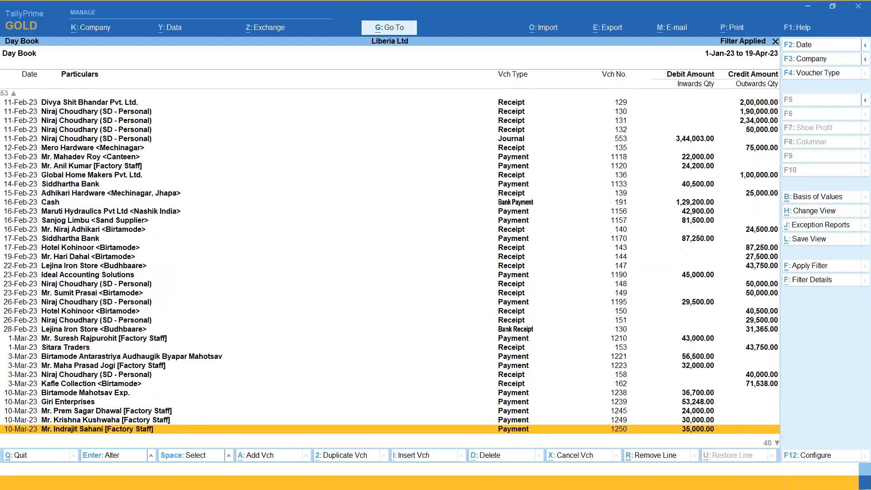
key(Down)
key(Down)
key(Down)
key(Down)
Recheck the filtered vouchers from March back up to the 16-Feb-23 entries
key(Up)
key(Up)
key(Up)
key(Up)
key(Up)
key(Up)
key(Up)
key(Up)
key(Up)
key(Up)
key(Up)
key(Up)
key(Up)
key(Up)
key(Up)
key(Up)
key(Up)
key(Up)
key(Up)
key(Up)
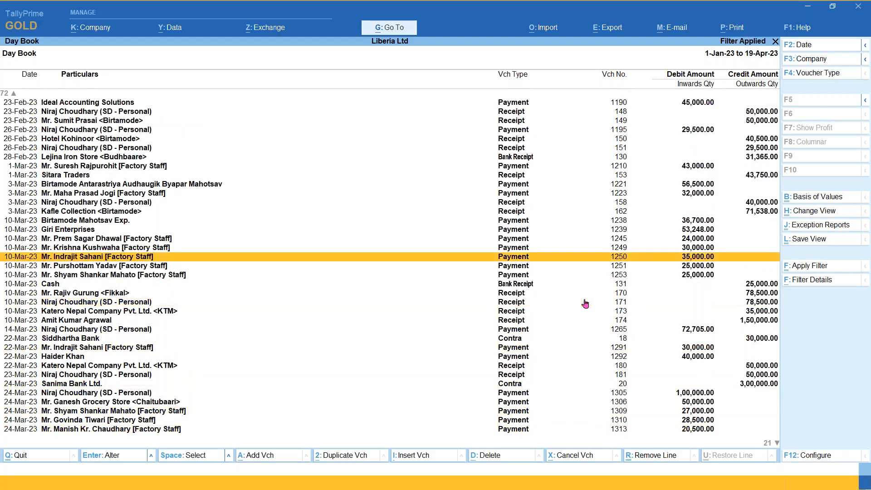
key(Up)
key(Up)
key(Up)
key(Up)
key(Up)
key(Up)
key(Up)
key(Up)
key(Up)
key(Up)
key(Up)
key(Up)
key(Up)
key(Up)
key(Up)
key(Up)
key(Up)
key(Up)
key(Up)
key(Up)
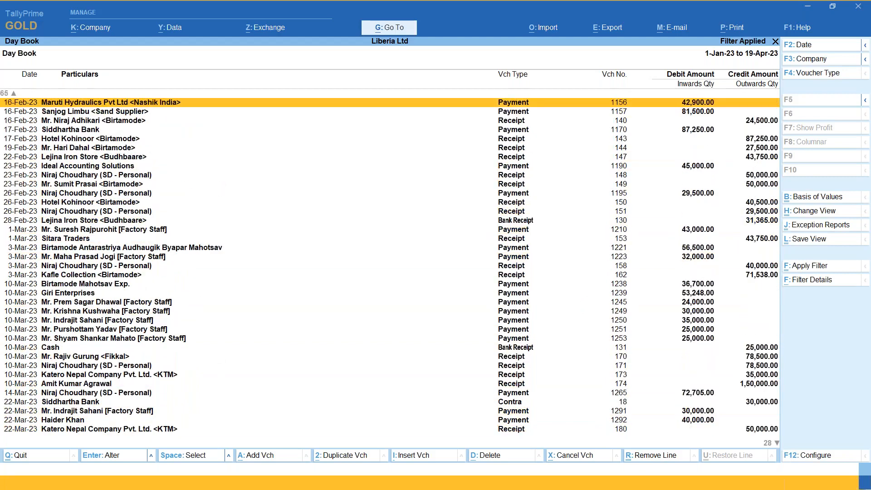
Look back through the filtered vouchers from 16-Feb-23 up to the 30-Jan-23 entries
key(Up)
key(Up)
key(Up)
key(Up)
key(Up)
key(Up)
key(Up)
key(Up)
key(Up)
key(Up)
key(Up)
key(Up)
key(Up)
key(Up)
key(Up)
key(Up)
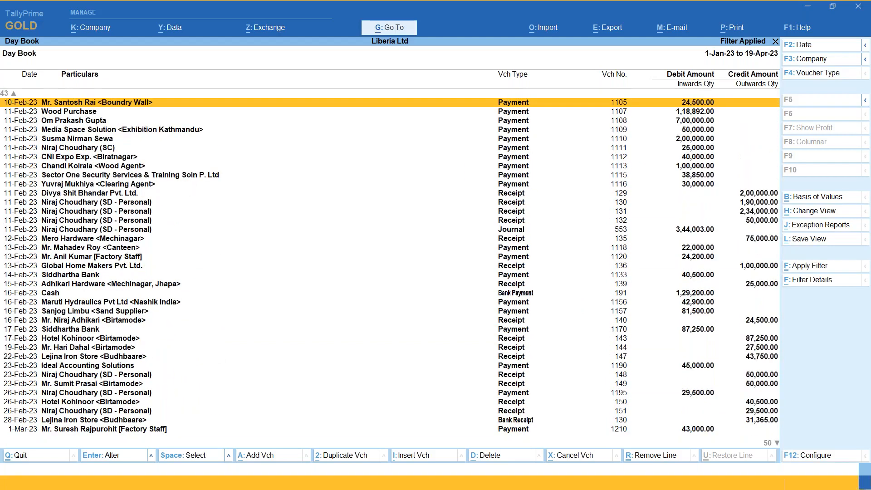
key(Up)
key(Up)
key(Up)
key(Up)
key(Up)
key(Up)
key(Up)
key(Up)
key(Up)
key(Up)
key(Up)
key(Up)
key(Up)
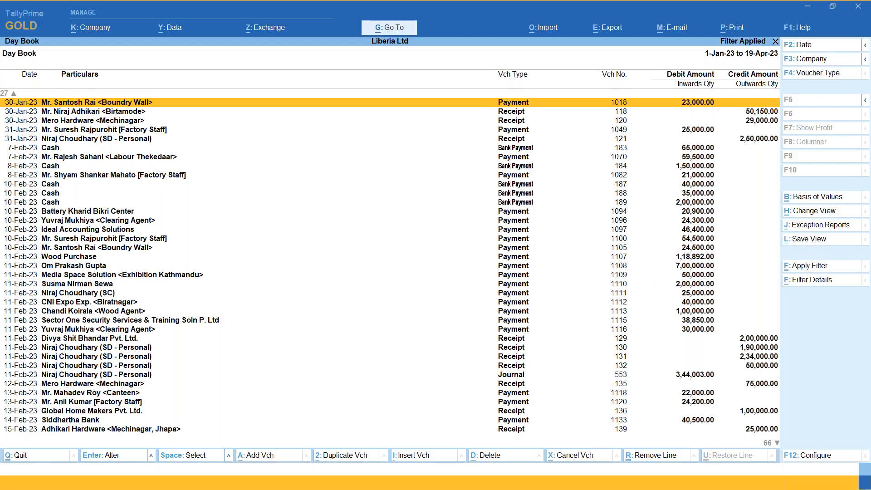
Save the filtered Day Book as a view named Cash More Than 20K, without making it the default view
click(809, 239)
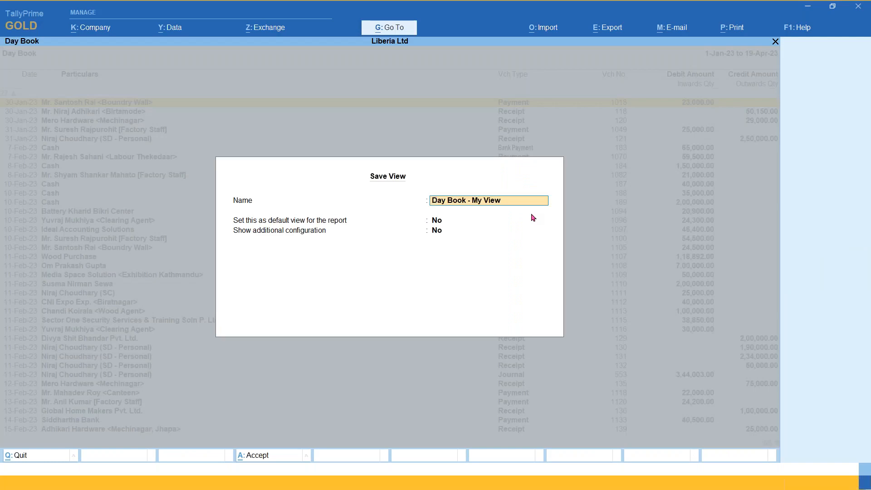
text(Cash)
text( More that)
text( 20K)
key(Return)
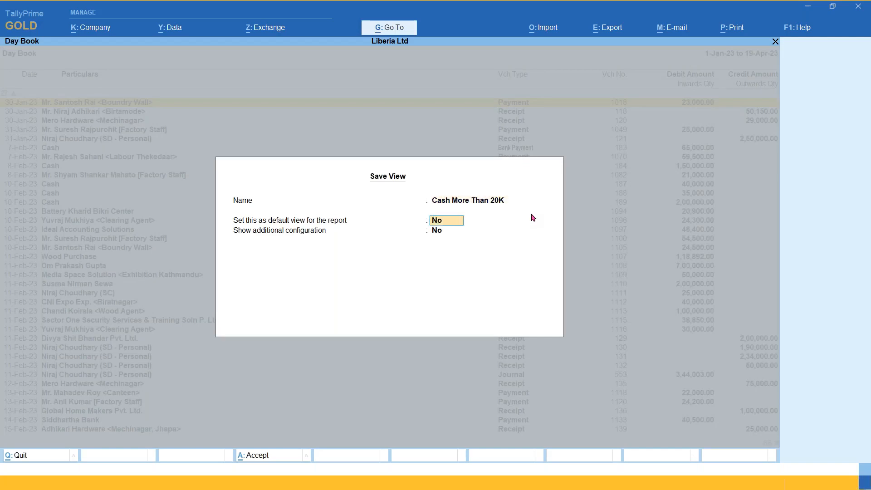
key(Return)
key(Return)
key(Return)
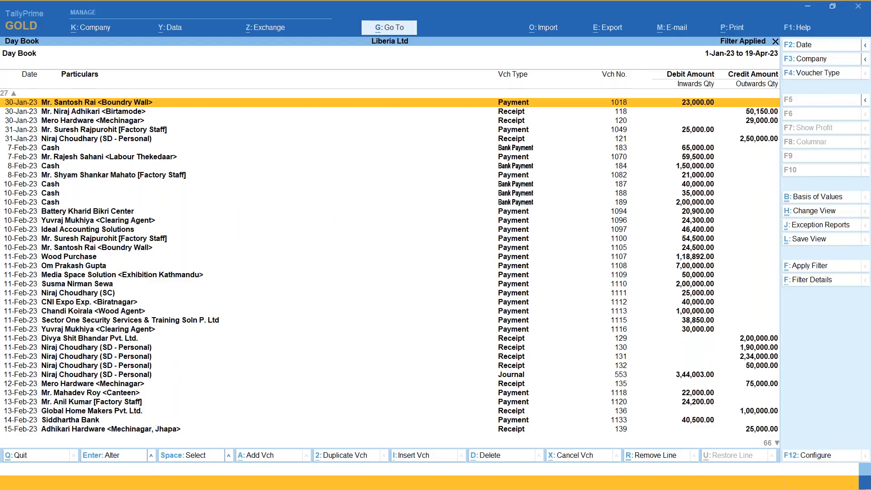
Reopen the Day Book from the Gateway of Tally and switch it to the saved view Cash More Than 20K
key(Escape)
key(Escape)
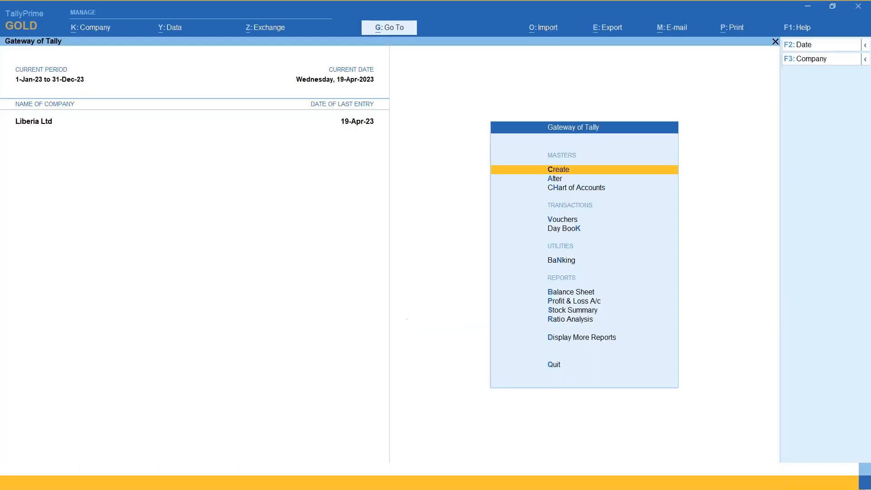
key(d)
key(d)
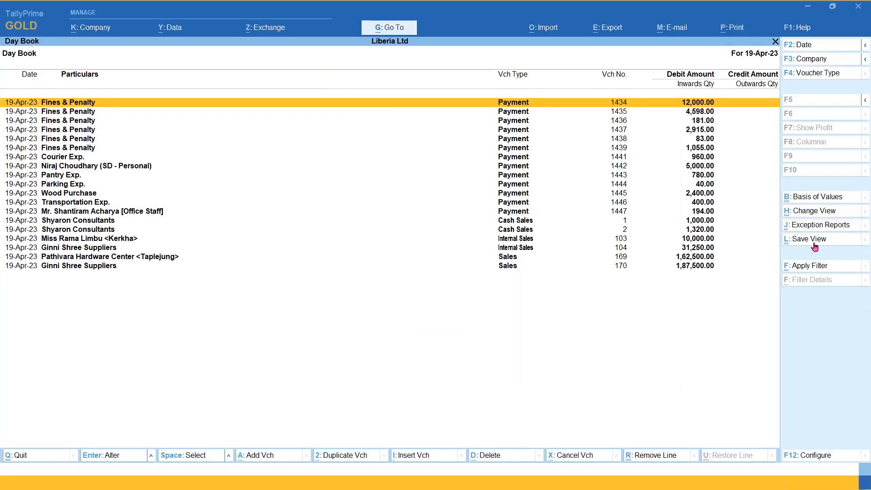
click(814, 213)
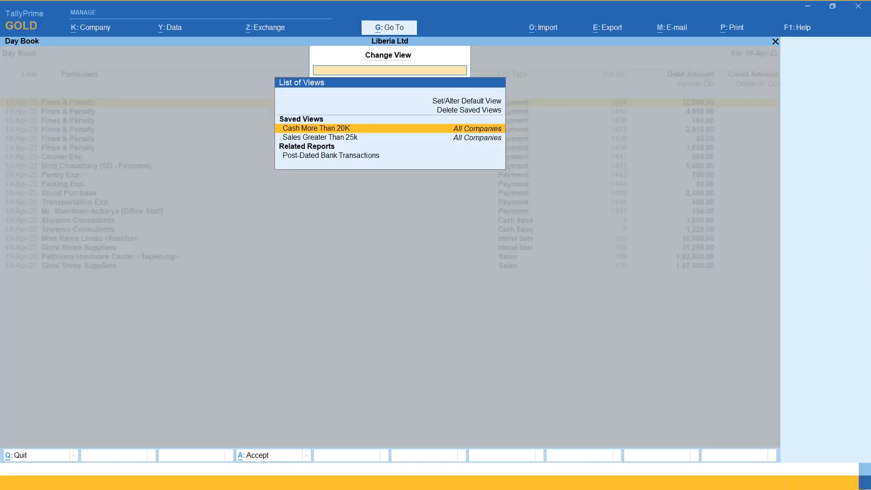
key(Down)
key(Up)
key(Return)
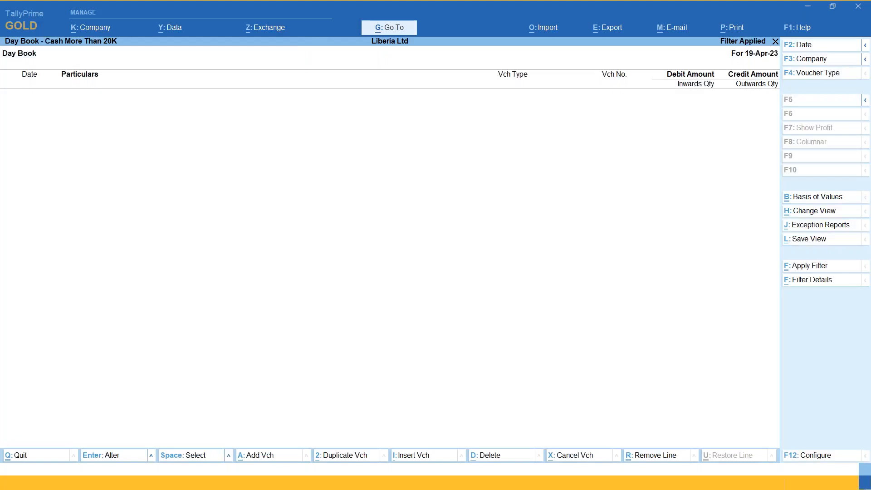
Set the period of the Cash More Than 20K view to 1-Jan-23 through 19-Apr-23
key(XF86AudioLowerVolume)
click(805, 43)
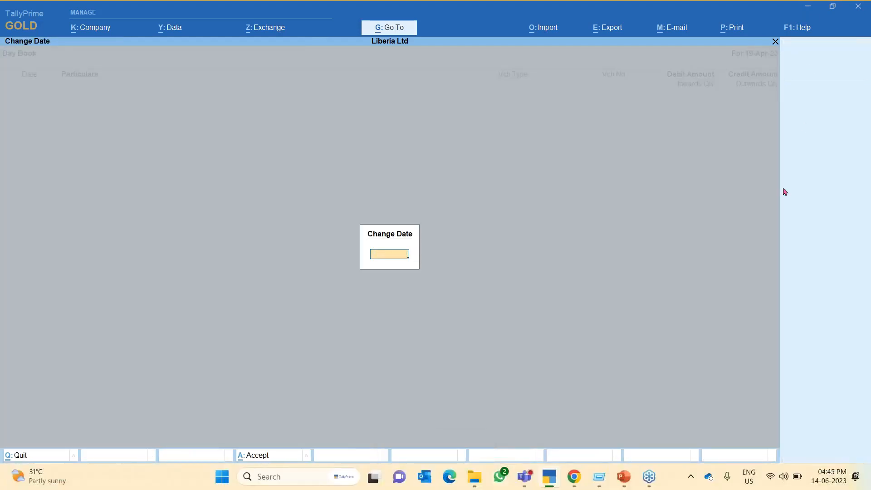
key(Escape)
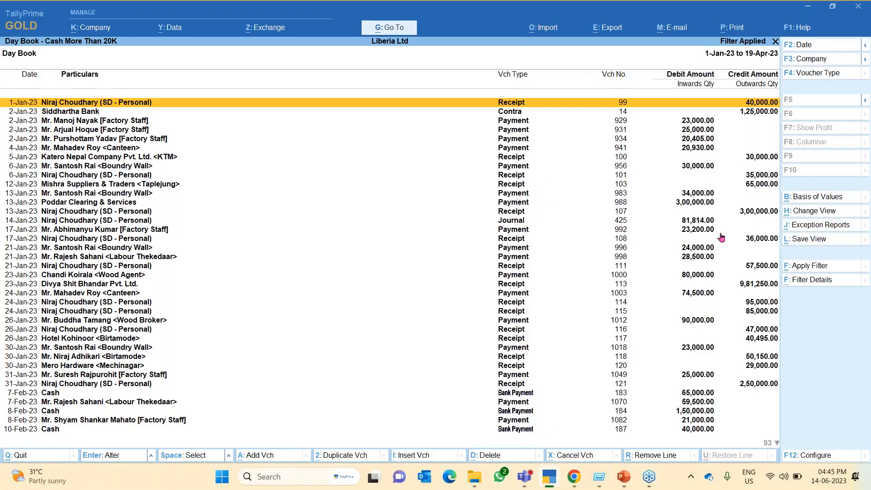
Review the vouchers in the Cash More Than 20K view from 1-Jan-23 down into March
key(Down)
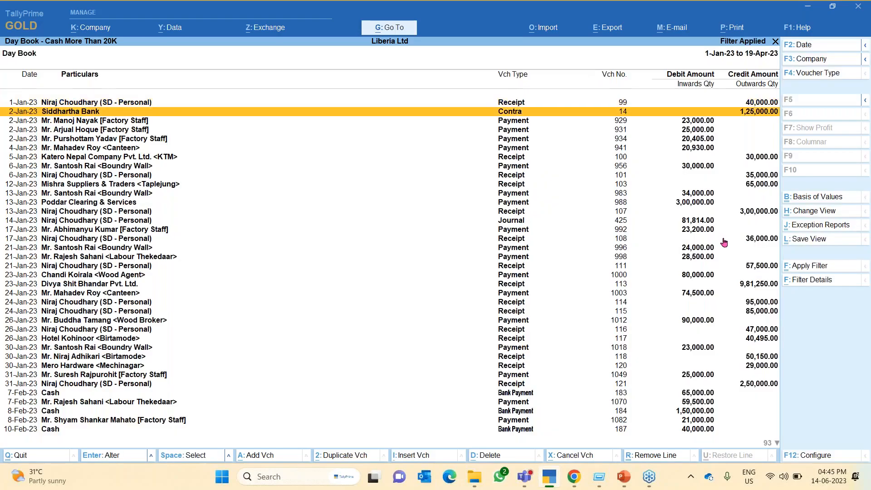
key(Down)
key(Down)
key(Down)
key(Down)
key(Down)
key(Down)
key(Down)
key(Down)
key(Down)
key(Down)
key(Down)
key(Down)
key(Down)
key(Down)
key(Down)
key(Down)
key(Down)
key(Down)
key(Down)
key(Down)
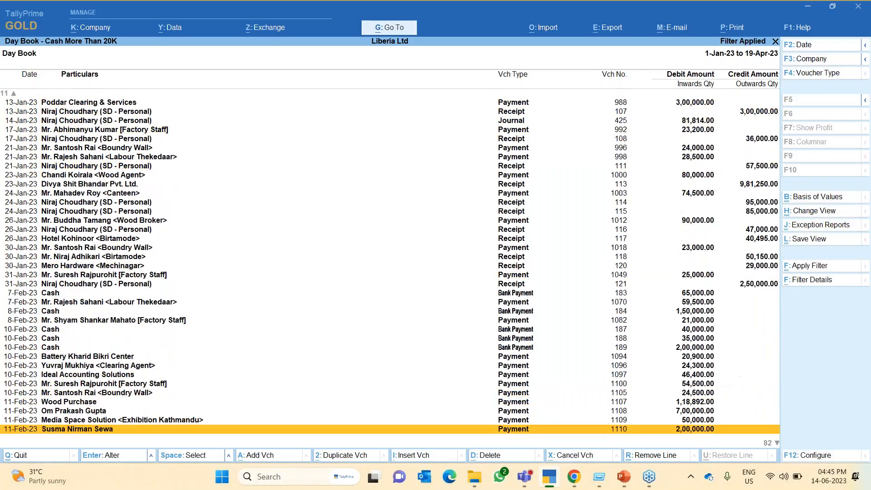
key(Down)
key(Down)
key(Down)
key(Down)
key(Down)
key(Down)
key(Down)
key(Down)
key(Down)
key(Down)
key(Down)
key(Down)
key(Down)
key(Down)
key(Down)
key(Down)
key(Down)
key(Down)
key(Down)
key(Down)
key(Down)
key(Down)
key(Down)
key(Down)
key(Down)
key(Down)
key(Down)
key(Down)
key(Down)
key(Down)
key(Down)
key(Down)
Look back through the saved view's vouchers from March up to the first entry on 1-Jan-23
key(Up)
key(Up)
key(Up)
key(Up)
key(Up)
key(Up)
key(Up)
key(Up)
key(Up)
key(Up)
key(Up)
key(Up)
key(Up)
key(Up)
key(Up)
key(Up)
key(Up)
key(Up)
key(Up)
key(Up)
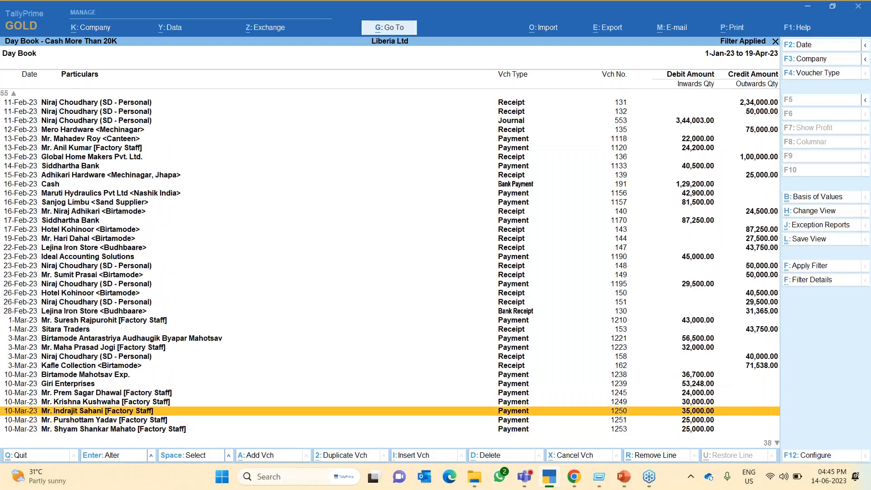
key(Up)
key(Up)
key(Up)
key(Up)
key(Up)
key(Up)
key(Up)
key(Up)
key(Up)
key(Up)
key(Up)
key(Up)
key(Up)
key(Up)
key(Up)
key(Up)
key(Up)
key(Up)
key(Up)
key(Up)
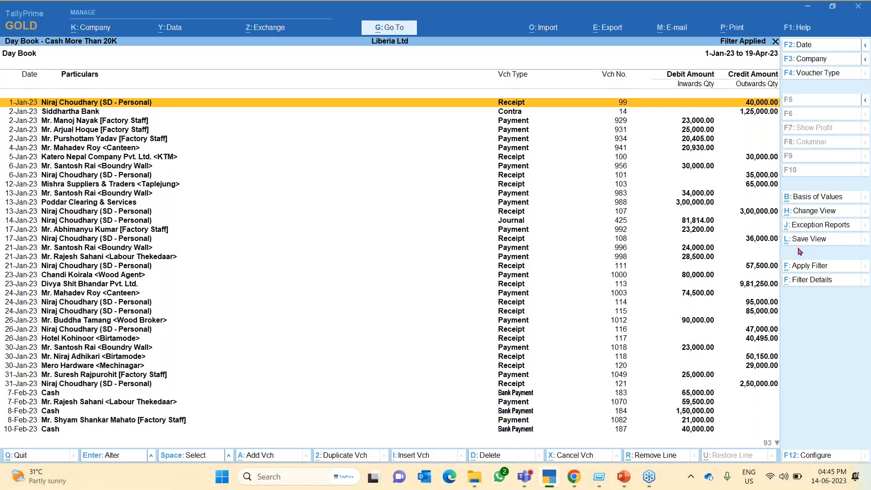
Close the Day Book and return to the Gateway of Tally
key(Escape)
key(Escape)
key(Escape)
key(Escape)
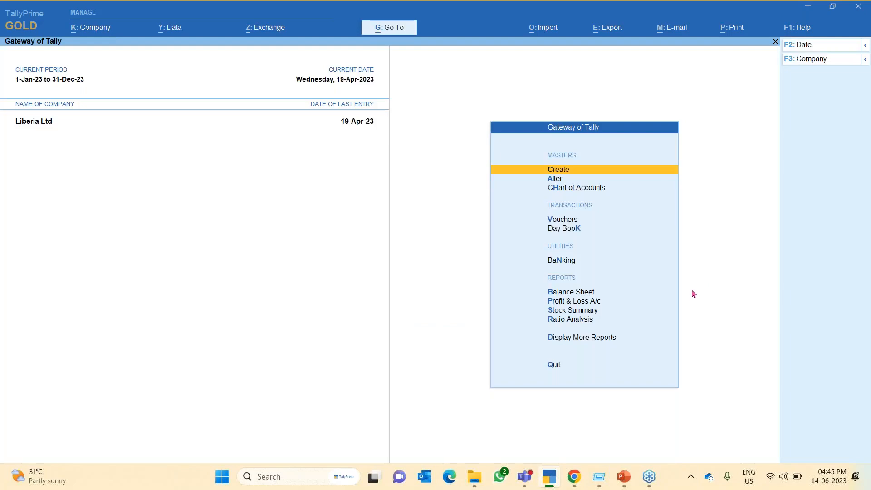
key(d)
key(Down)
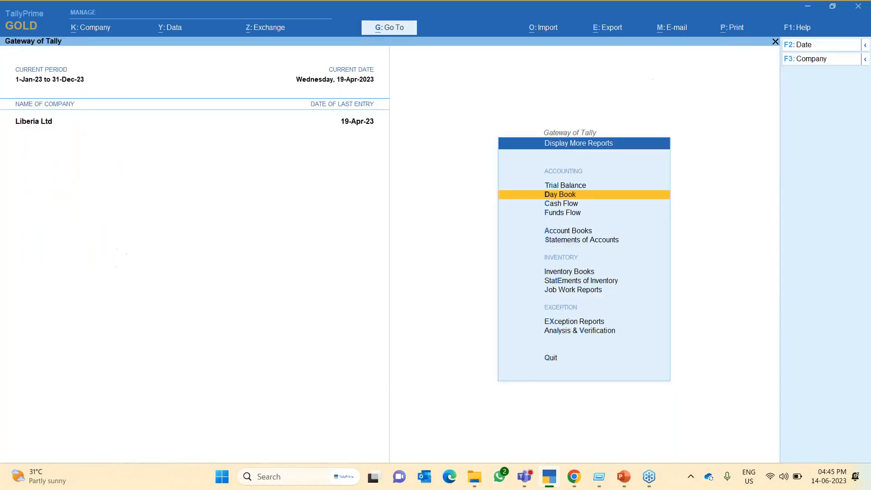
key(Escape)
Open the Stock Summary and display it stock item-wise
key(s)
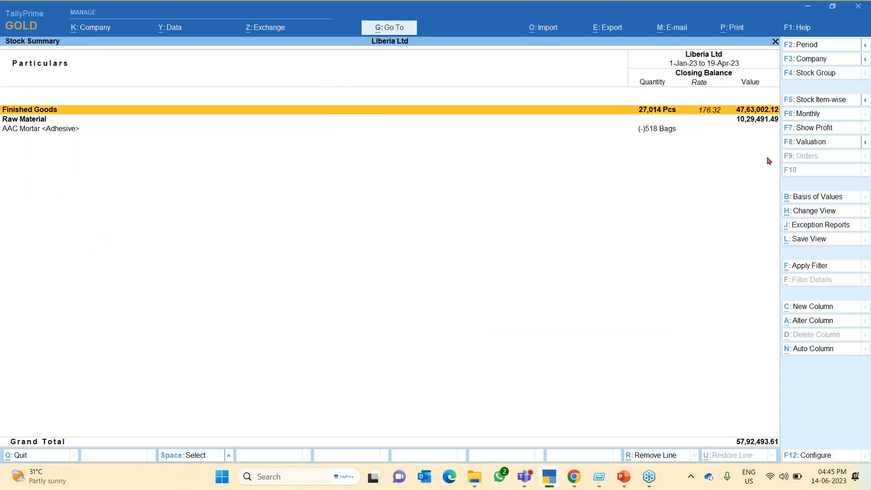
key(F5)
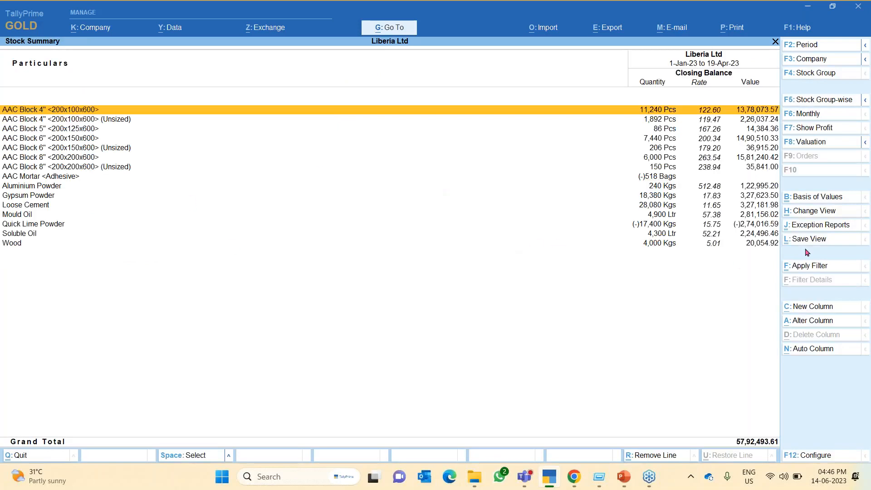
Add a Multi-Filter condition on the stock items for Name containing Block
click(837, 271)
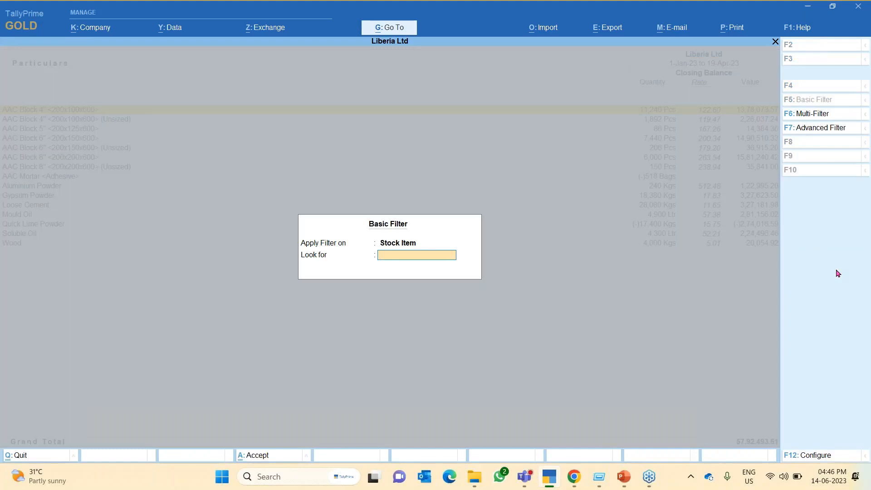
click(815, 119)
key(BackSpace)
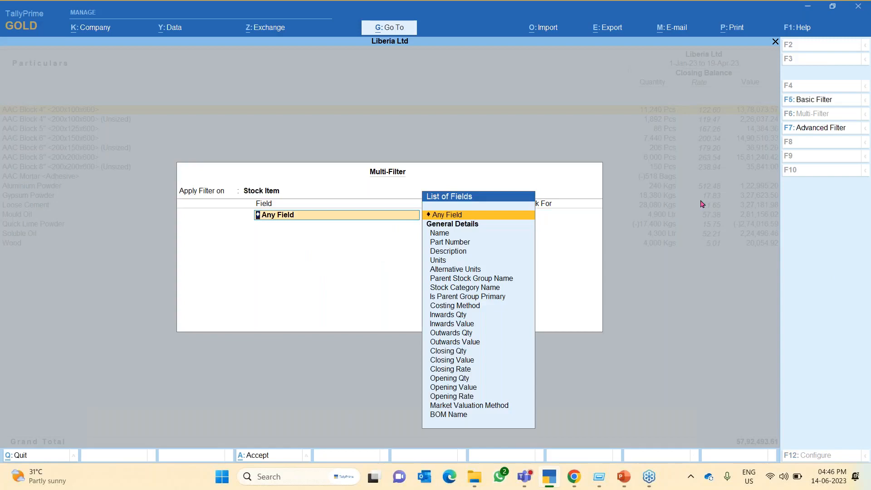
text(Name)
key(Down)
key(Up)
key(Return)
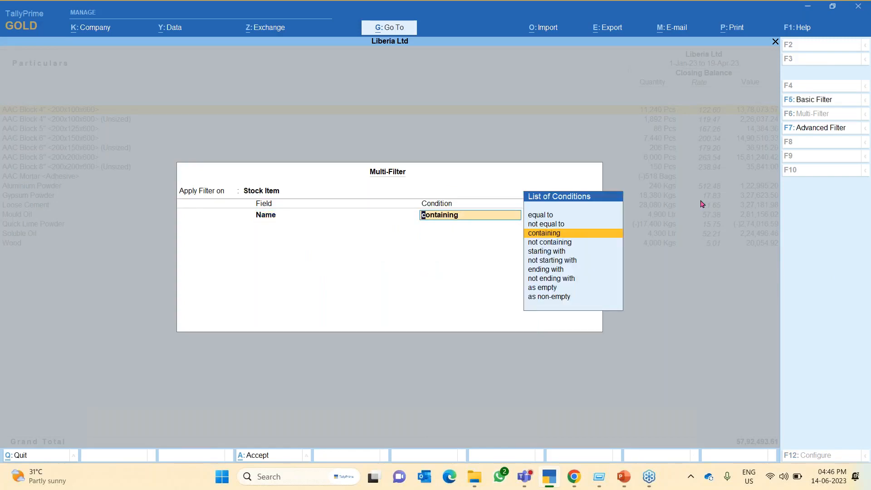
key(Return)
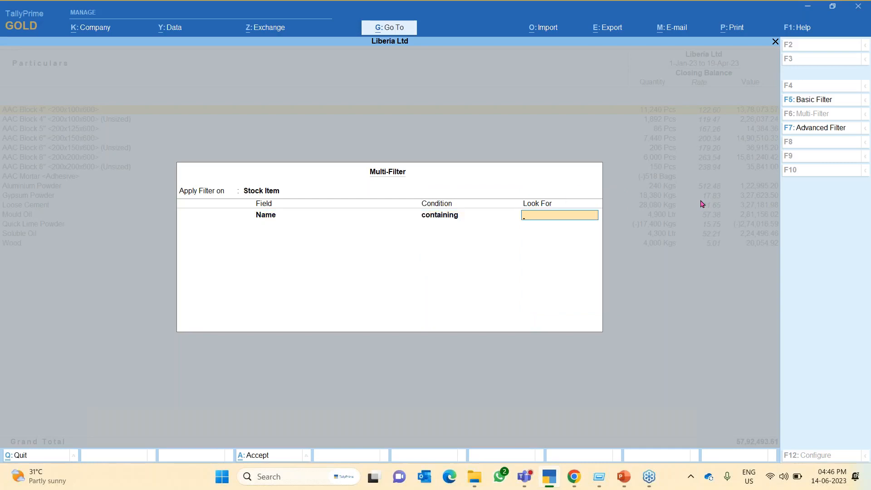
text(Block)
key(Return)
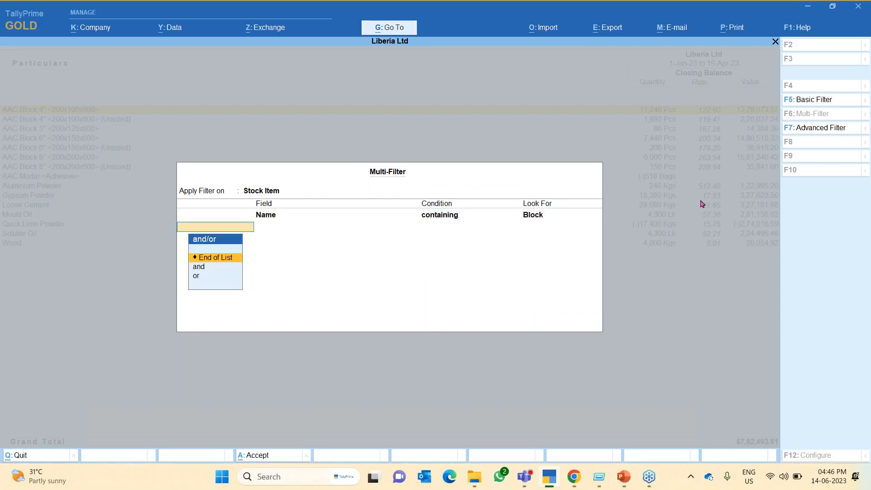
Add a second Multi-Filter condition on Closing Qty, joined to the Name condition with and
key(Down)
key(Return)
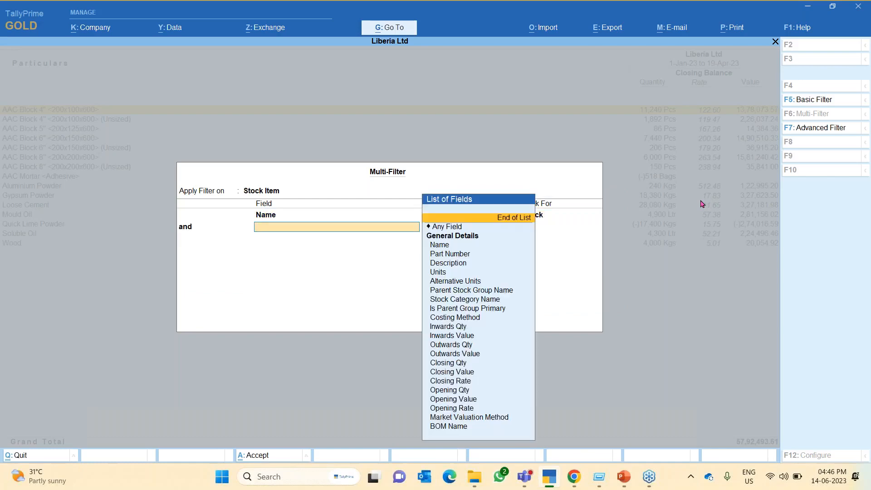
text(q)
key(Return)
key(Down)
key(Down)
key(Down)
key(Return)
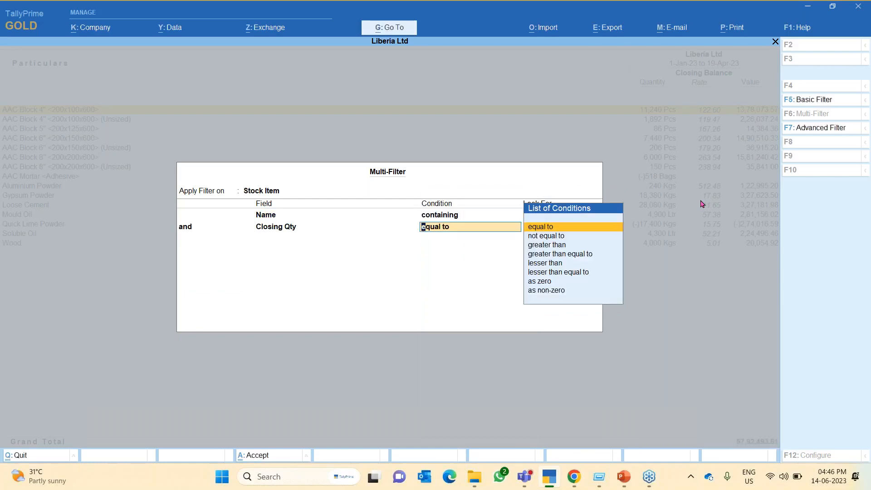
Set the Closing Qty condition to lesser than 10 and apply the filter to the Stock Summary
key(Down)
key(Down)
key(Down)
key(Down)
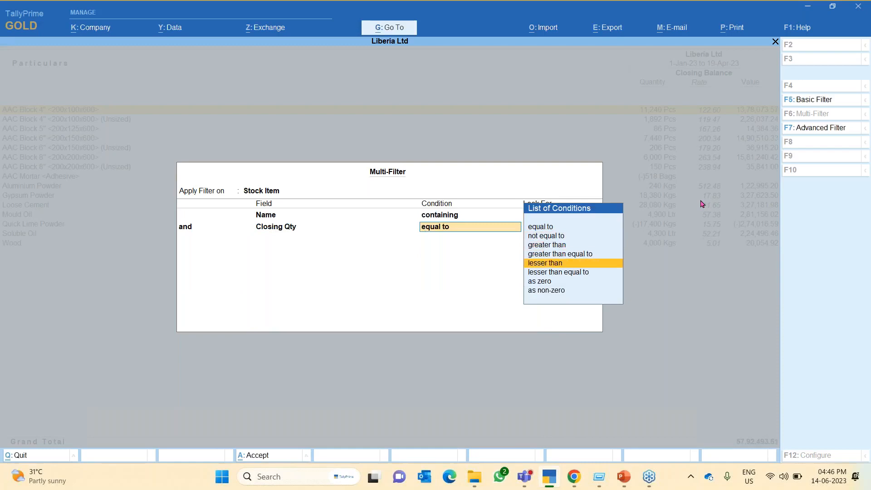
key(Return)
text(10)
key(Return)
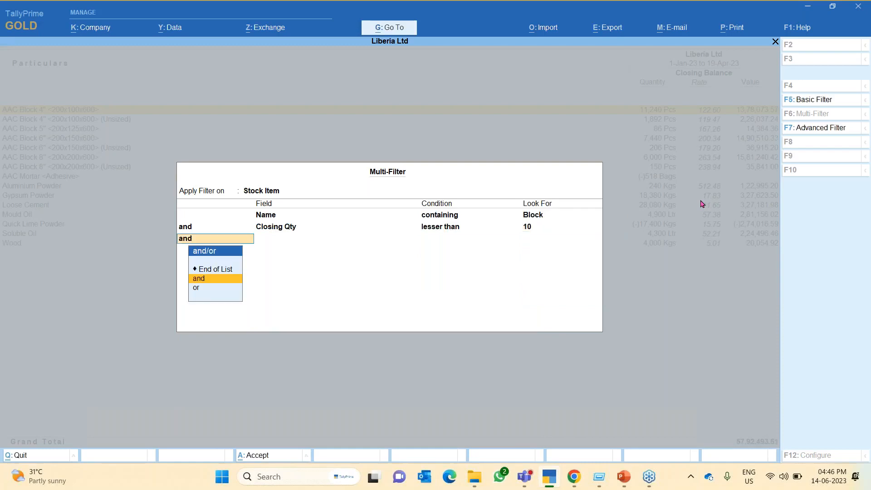
key(Return)
key(Return)
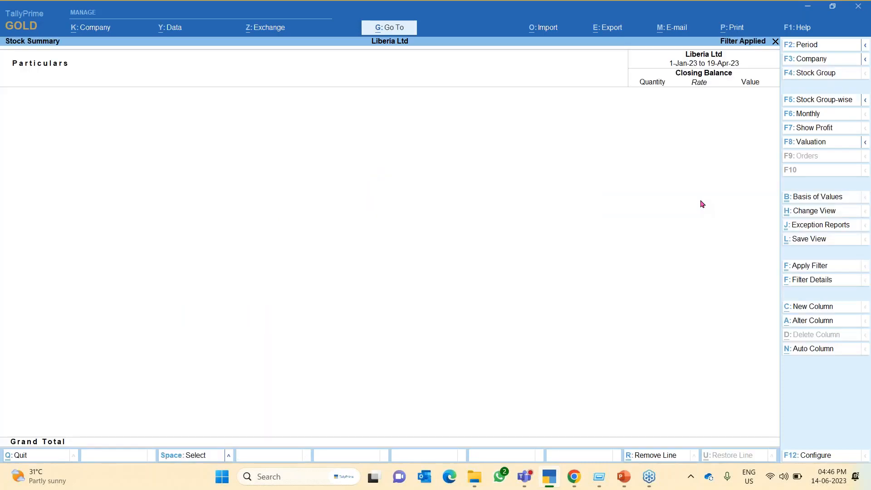
Reopen the applied filter's details and change the Name condition to not equal to Block
click(799, 281)
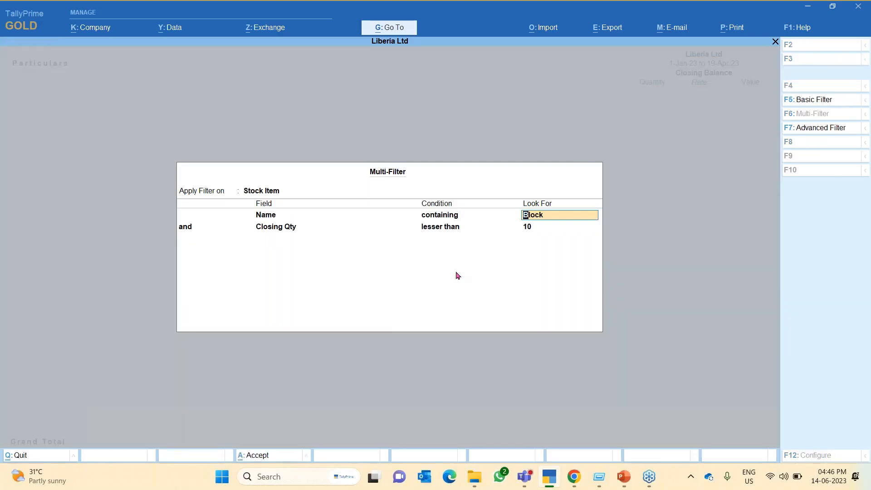
key(shift+Tab)
key(Up)
key(Up)
key(Down)
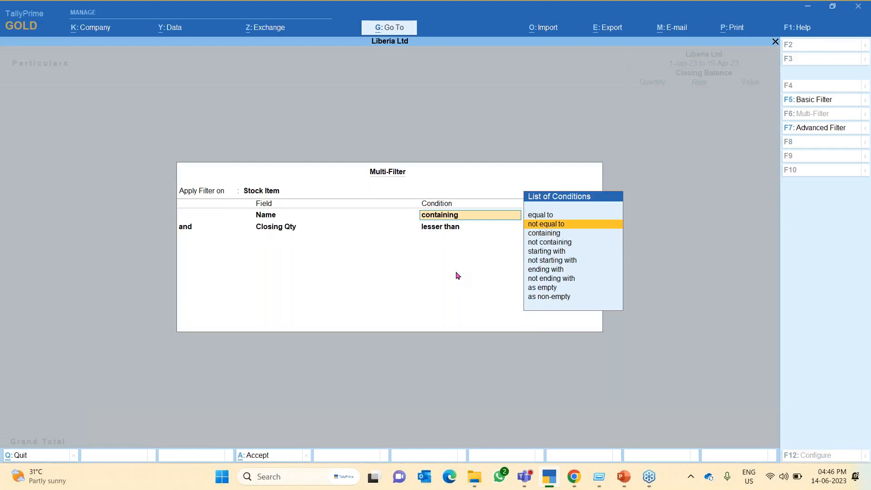
key(Return)
key(Return)
key(Return)
key(Return)
key(Return)
text(10)
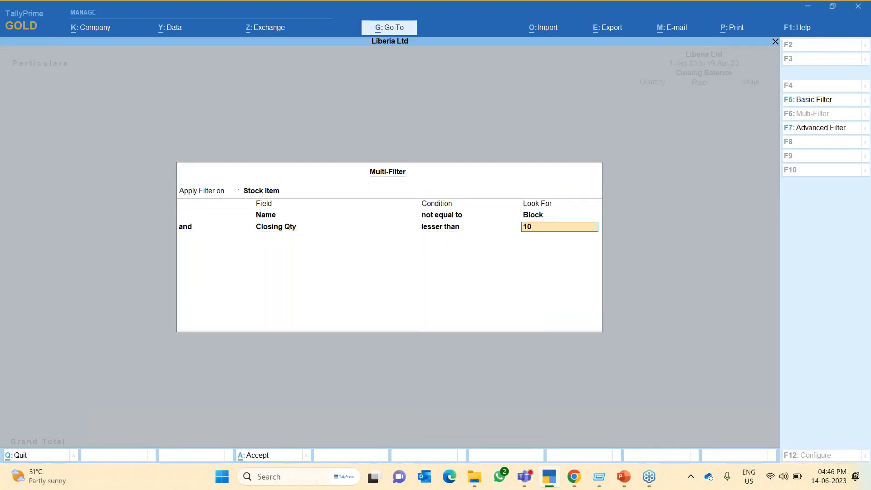
Change the Closing Qty condition to greater than and apply the revised filter
key(shift+Tab)
key(Down)
key(Up)
key(Up)
key(Up)
key(Return)
key(Return)
key(Return)
key(Return)
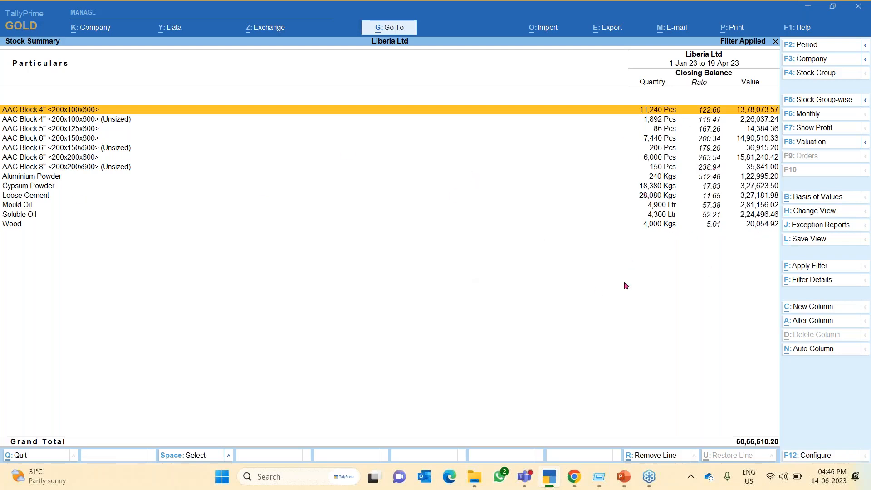
Save the filtered Stock Summary as a view named Stock More Than 20 U, not set as default
click(815, 240)
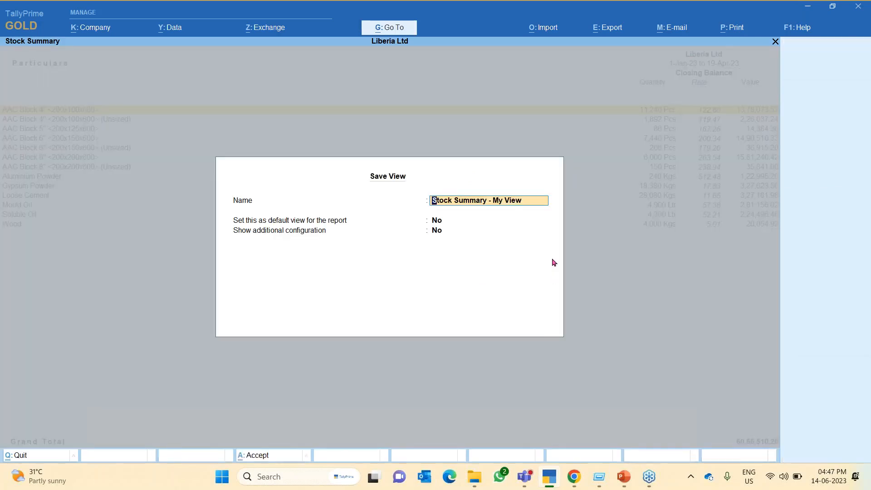
text(Stock More Than 20 U)
key(Return)
key(Return)
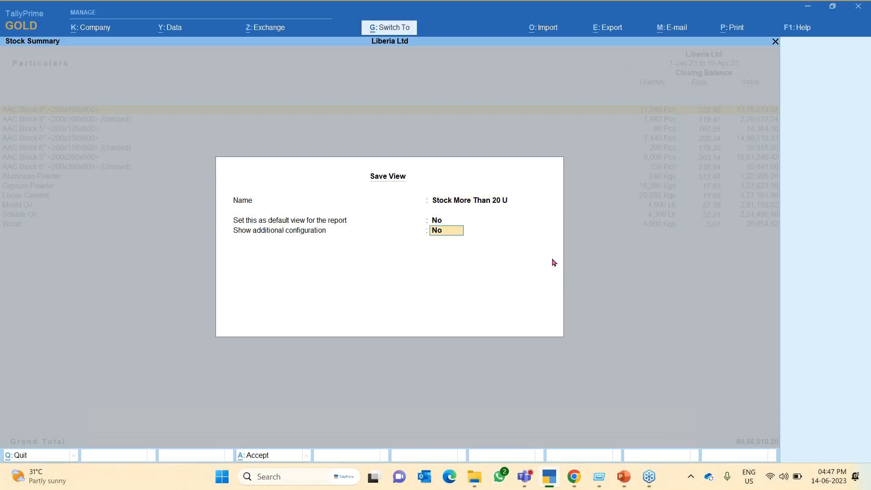
key(Return)
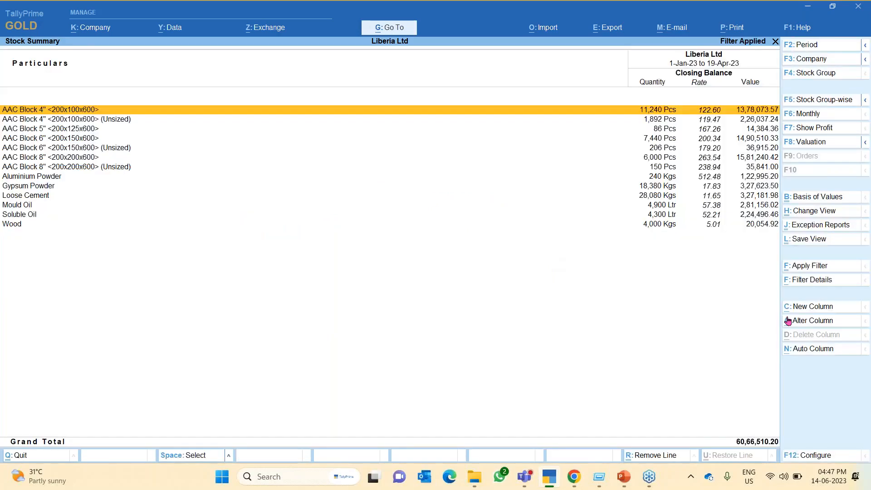
Close and reopen the Stock Summary, and switch it to the saved view Stock More Than 20 U
key(Escape)
key(Escape)
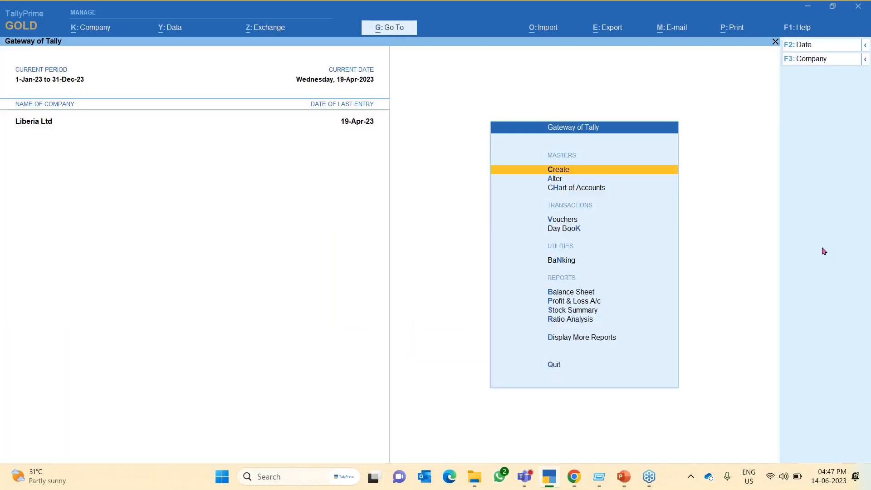
key(s)
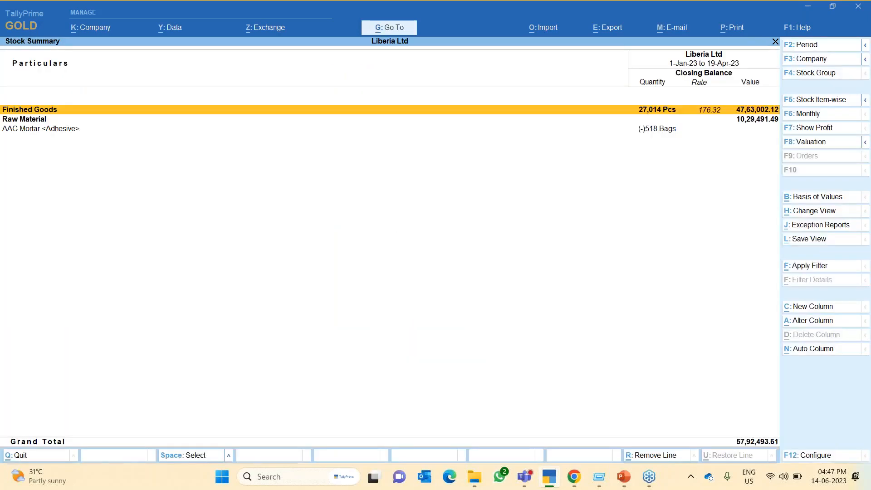
click(816, 211)
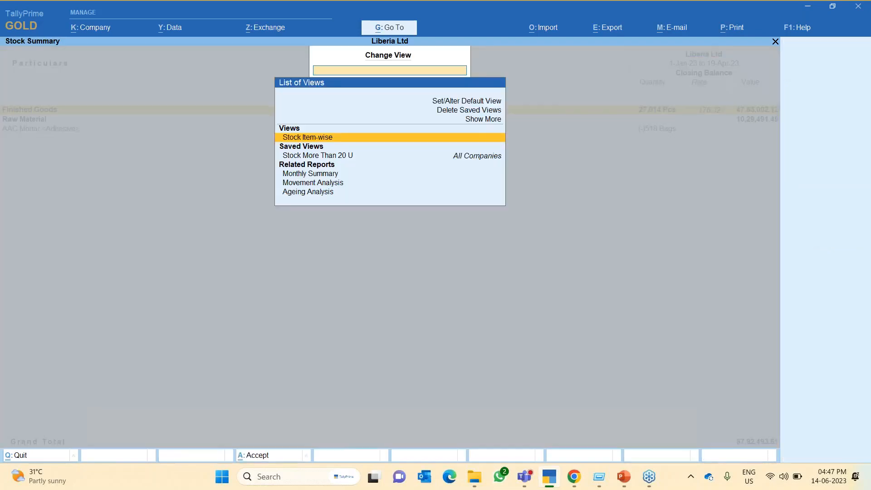
key(Down)
key(Down)
key(Return)
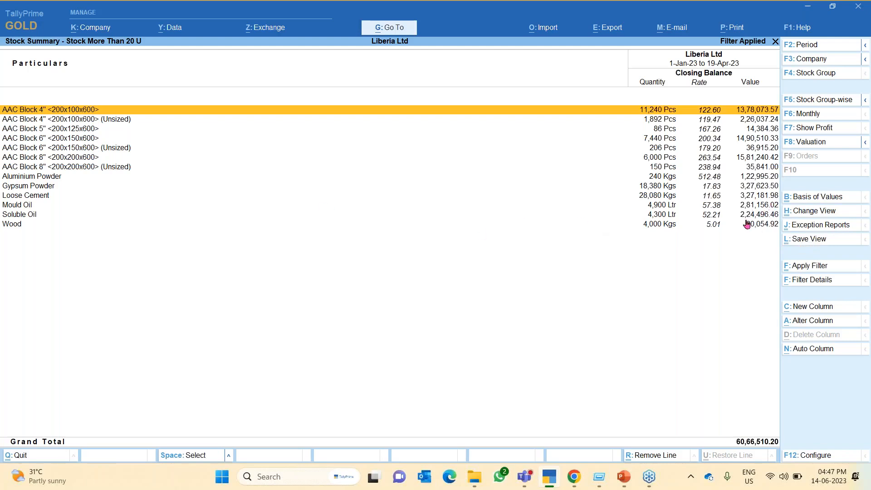
Close the Stock Summary and return to the Gateway of Tally
key(Escape)
key(Escape)
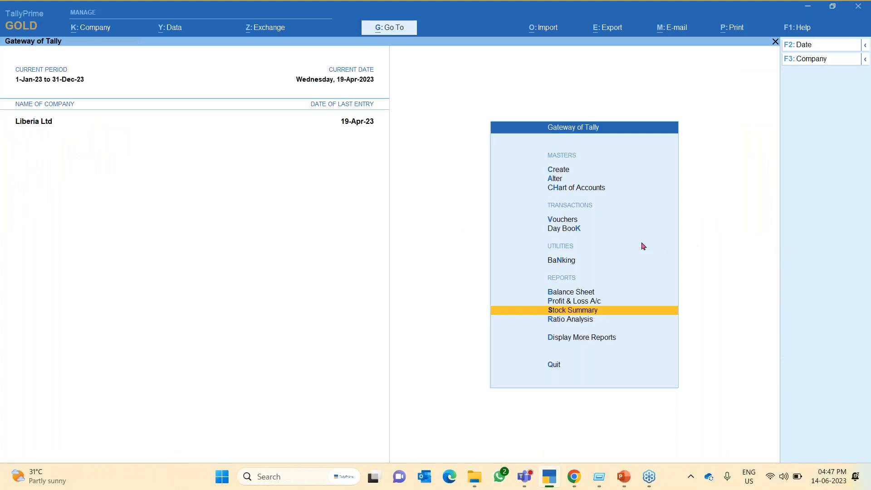
key(Escape)
key(Escape)
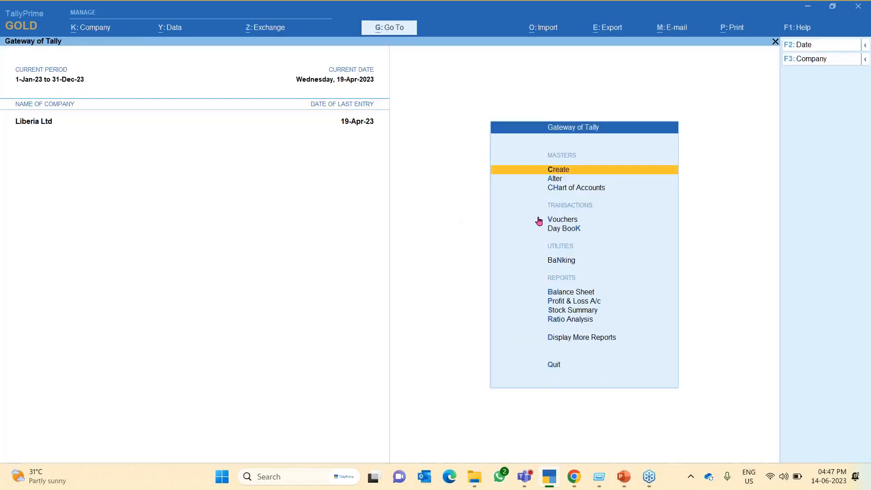
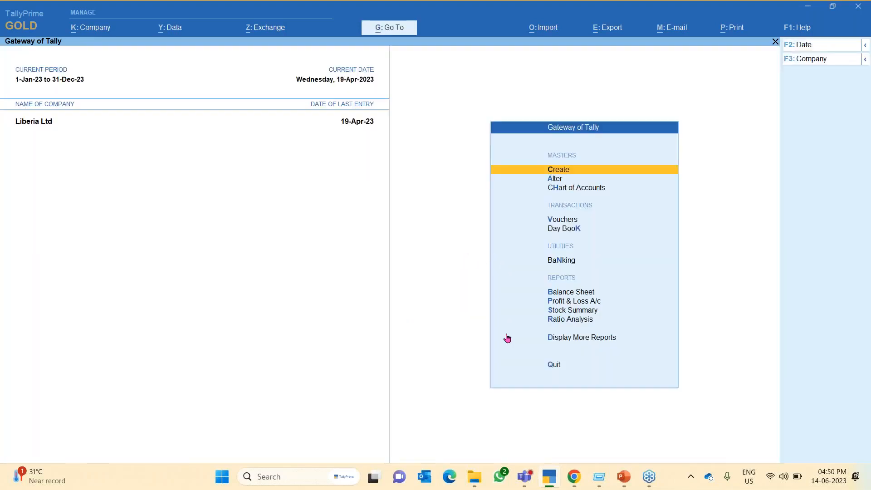
Switch to File Explorer, copy the Liberia folder's path, and return to TallyPrime
mouse_move(473, 479)
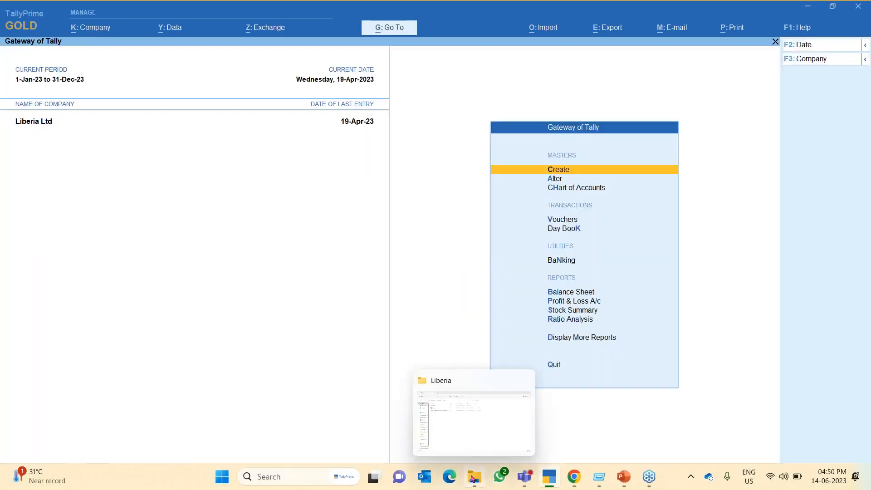
click(473, 423)
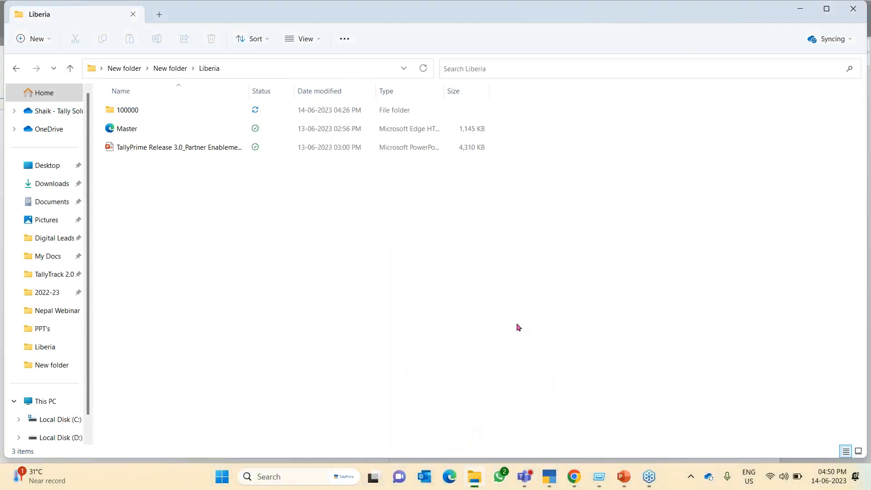
key(alt+d)
key(ctrl+c)
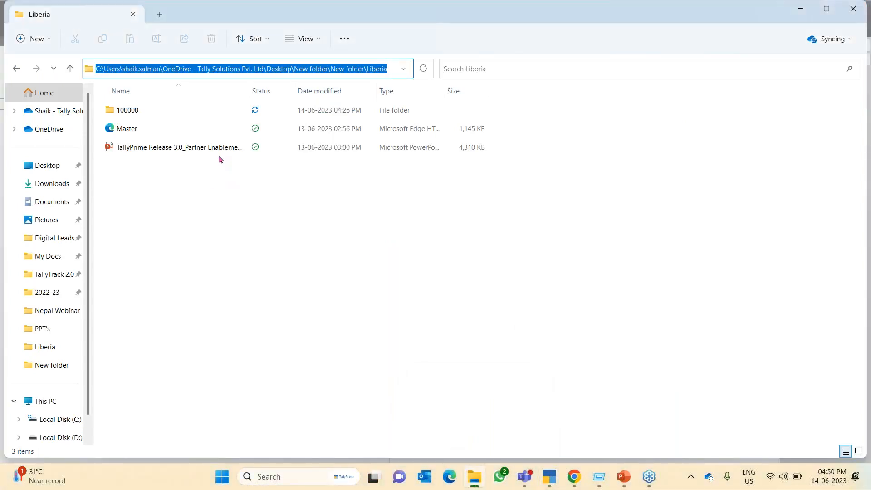
click(574, 476)
click(574, 478)
click(548, 485)
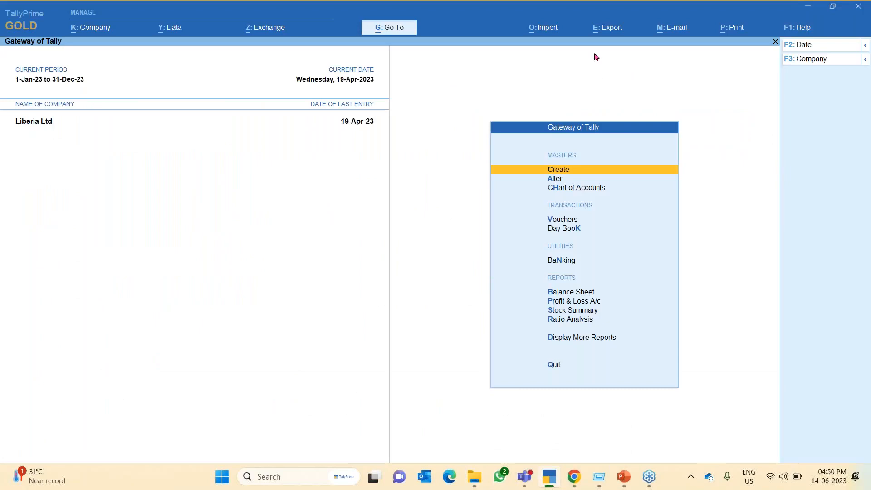
Open the masters import and specify the copied Liberia folder path as the file path
key(alt+o)
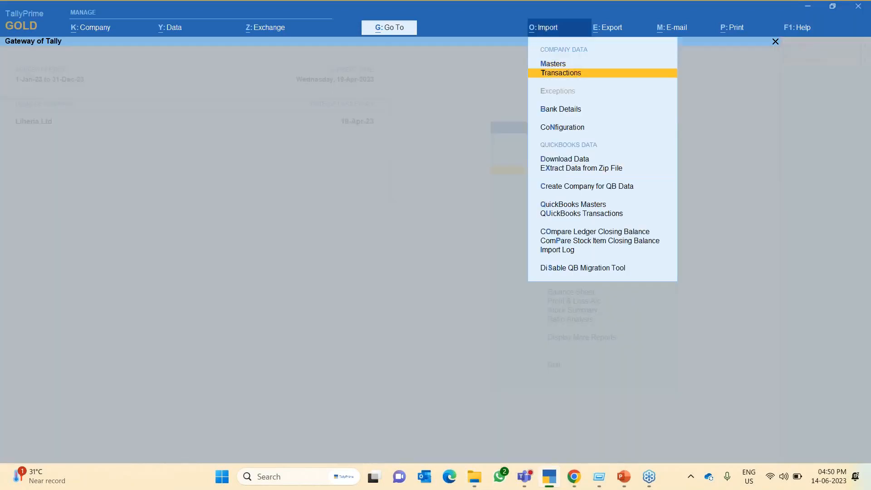
key(Return)
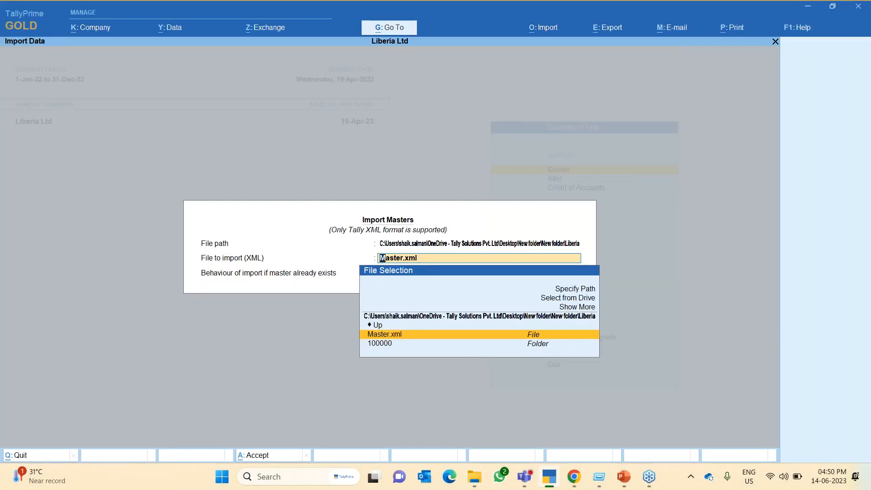
key(Down)
key(Up)
key(Up)
key(Up)
key(Up)
key(Up)
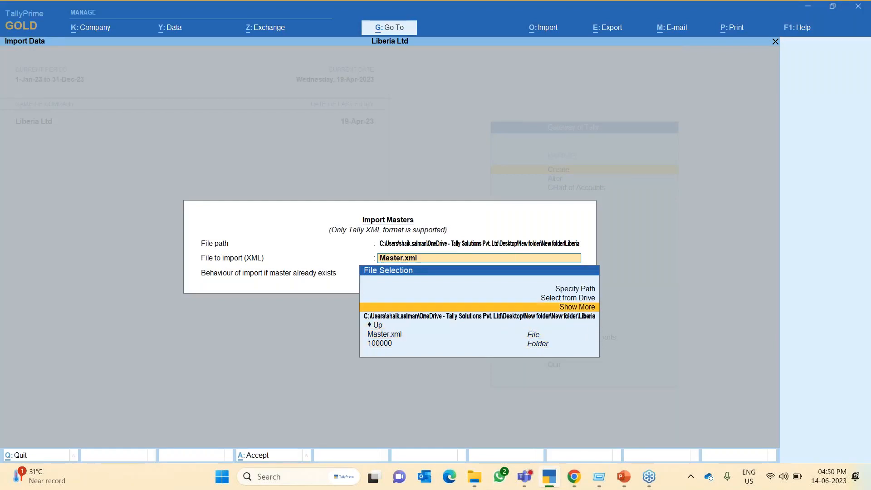
key(Return)
key(ctrl+v)
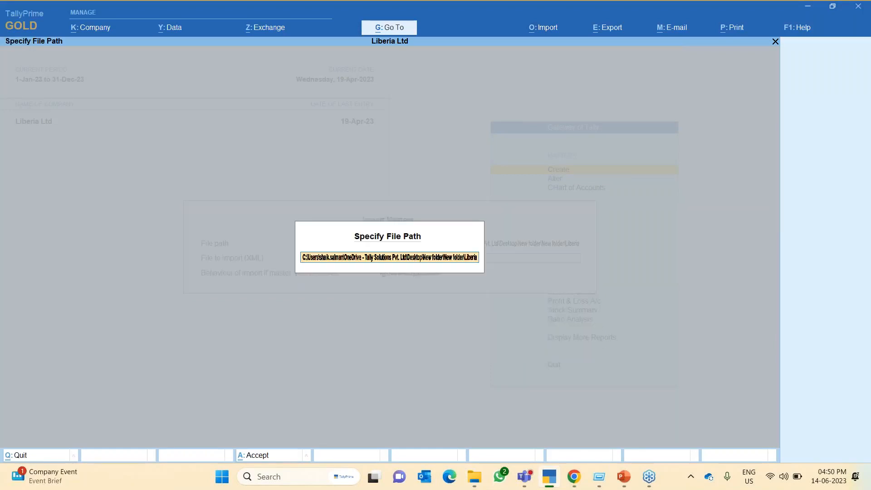
key(Return)
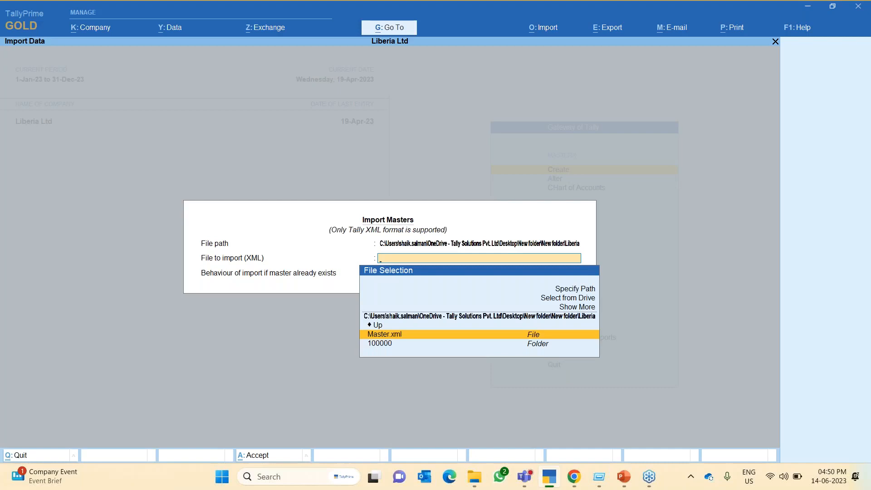
Import masters from Master.xml, using Modify with new data for masters that already exist
key(Return)
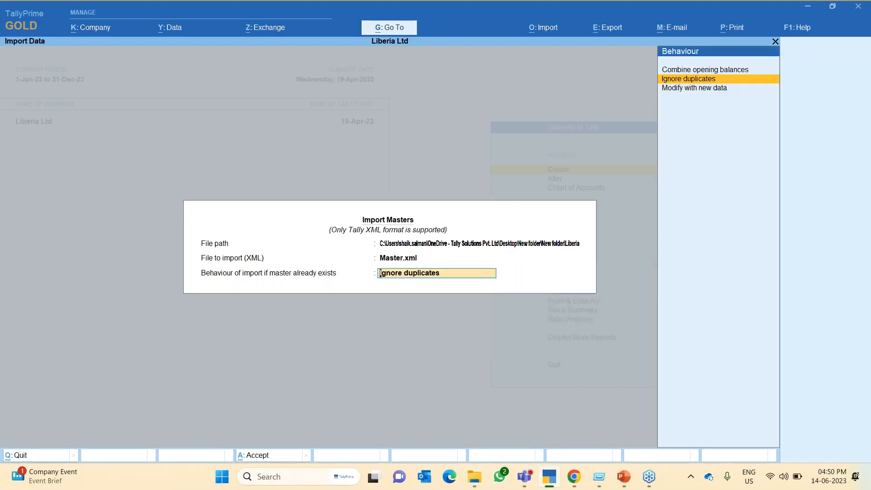
key(Down)
key(Return)
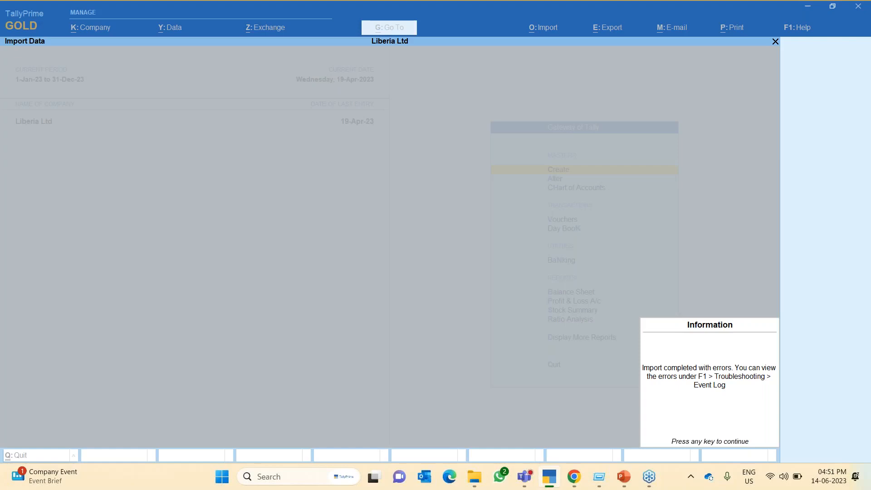
key(Return)
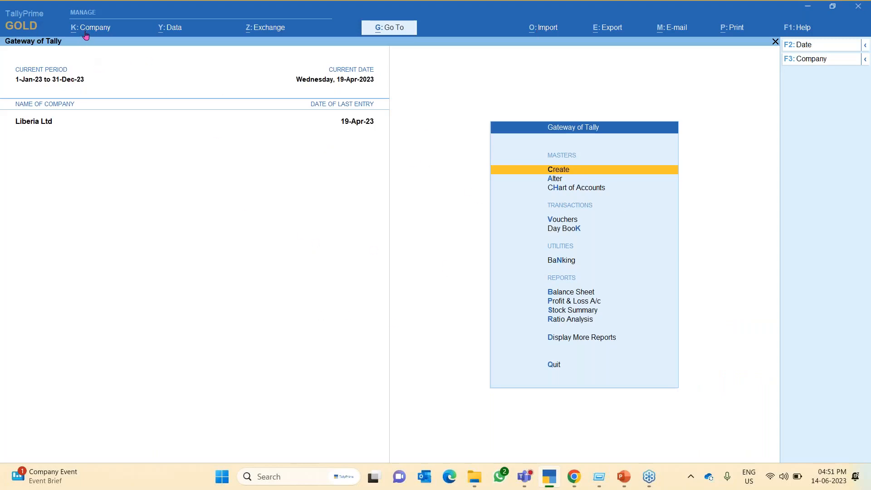
Shut the company Liberia Ltd
key(ctrl)
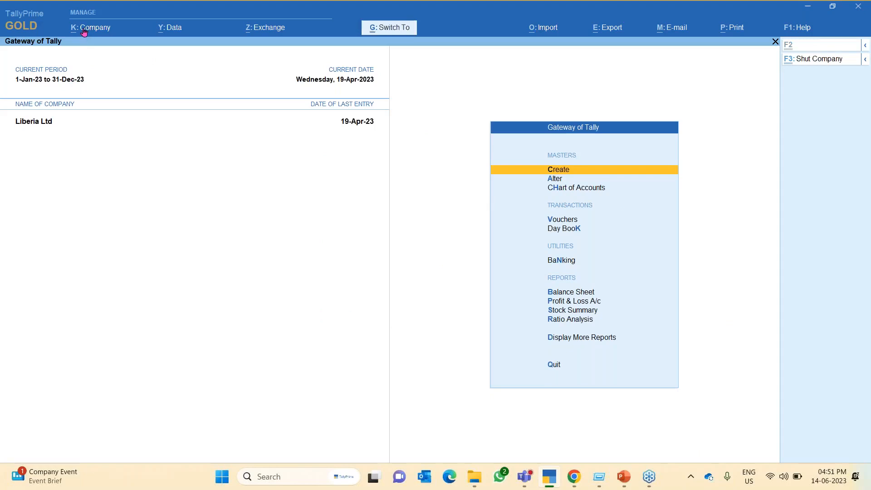
key(ctrl+F3)
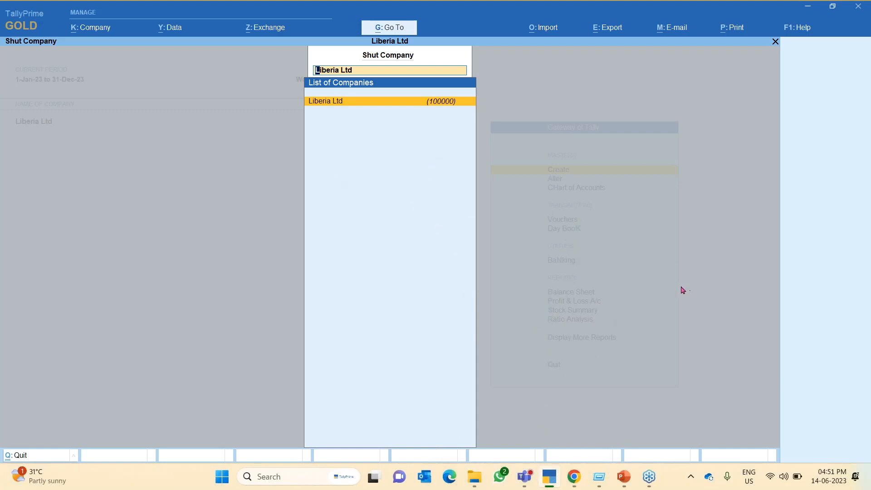
mouse_move(550, 474)
key(Return)
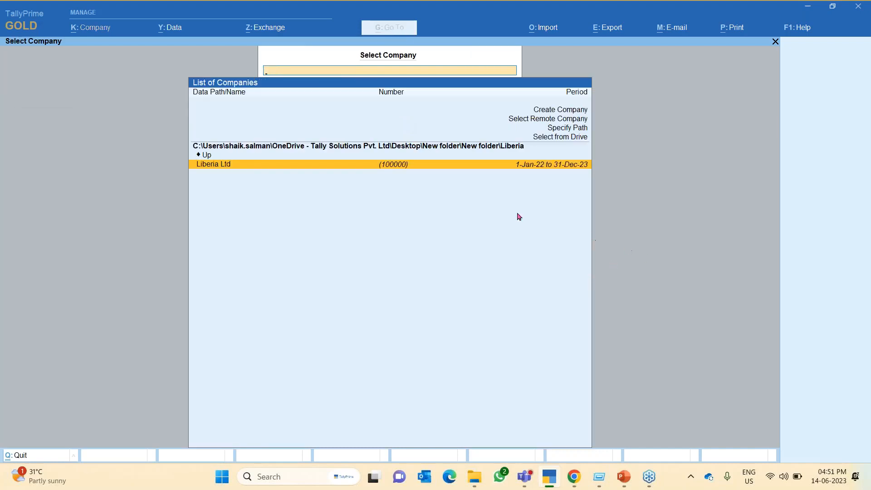
Start creating a new company in the Liberia data folder
key(Up)
key(Up)
key(Up)
key(Up)
key(Up)
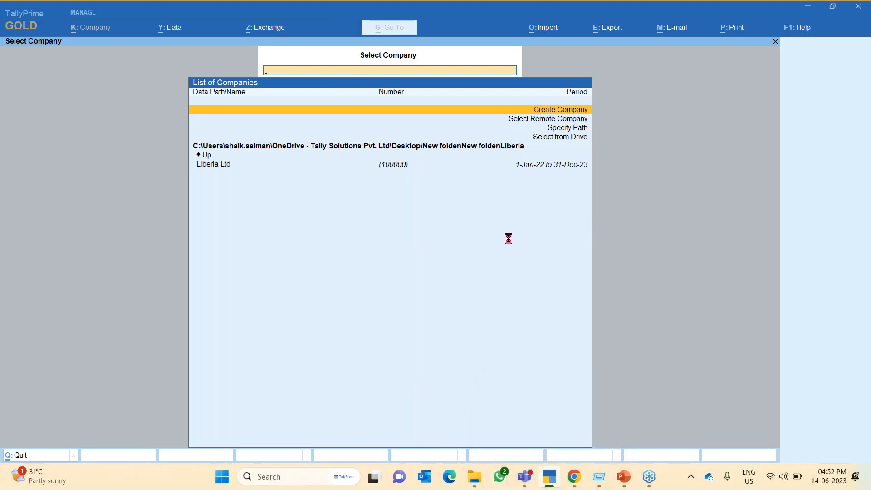
key(alt+Tab)
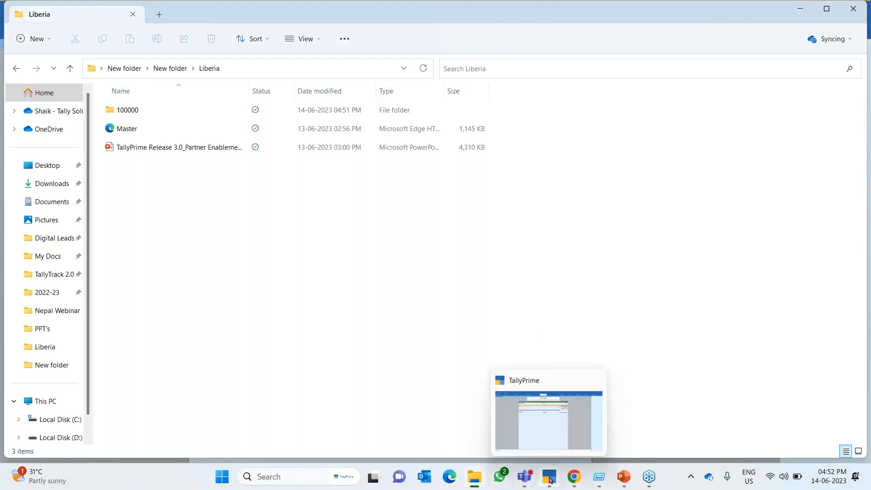
click(552, 419)
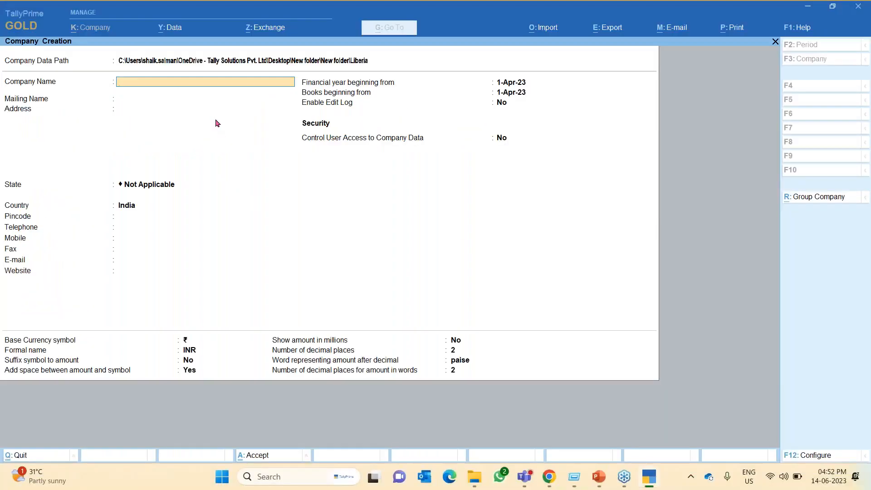
Name the new company Ltd and keep the same mailing name, leaving the address blank
text(Demo)
key(BackSpace)
key(BackSpace)
key(BackSpace)
key(BackSpace)
text(Ltd)
key(Return)
key(Return)
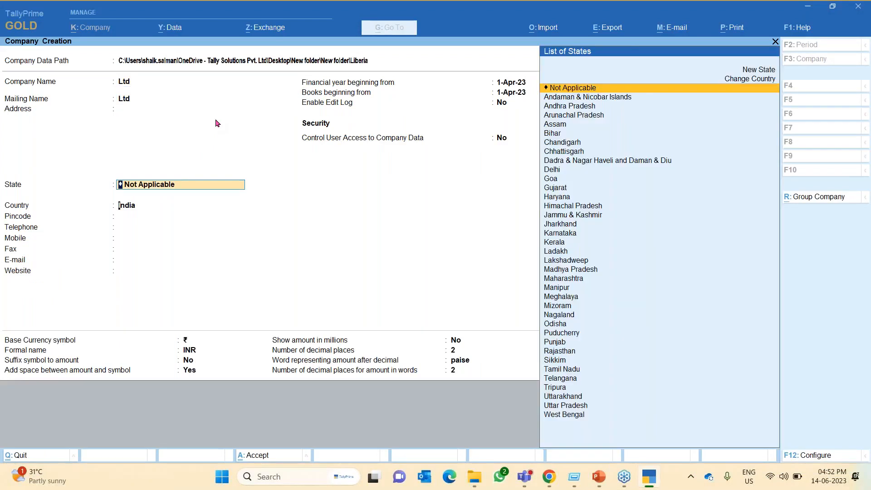
Leave the state as Not Applicable and set the company's country to Liberia
key(Return)
text(Lie)
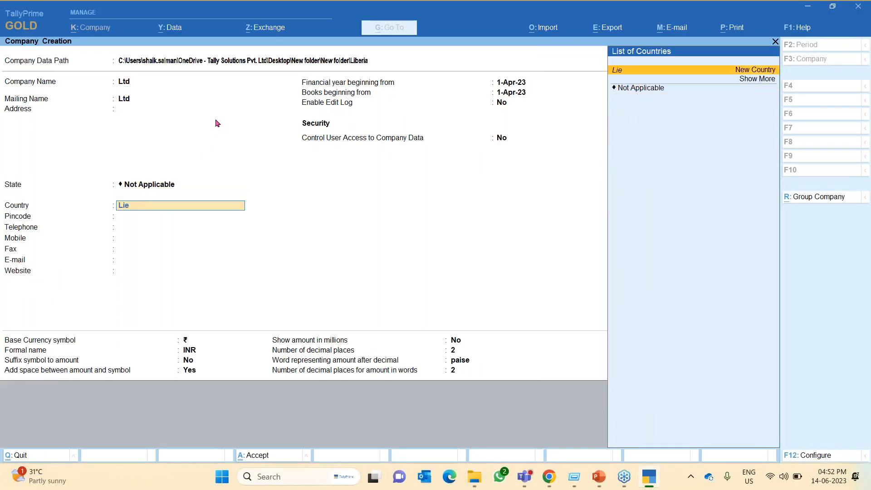
key(BackSpace)
key(Return)
key(Return)
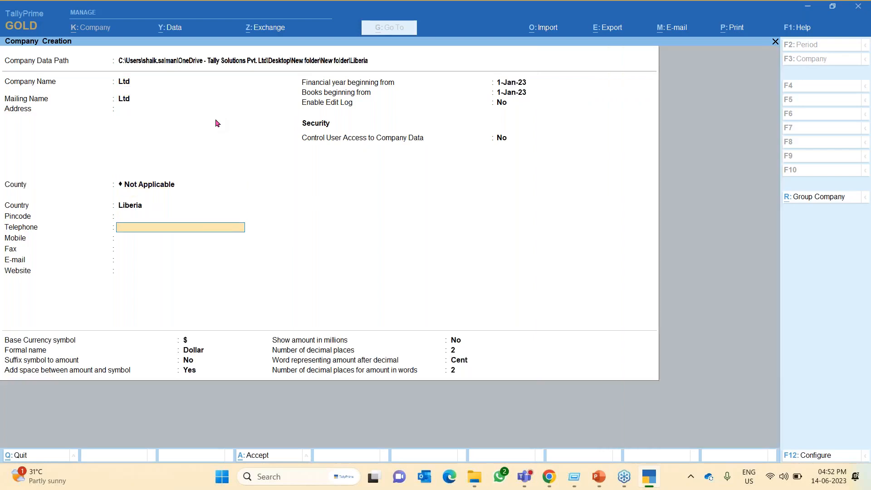
Set the base currency symbol to L$, keep the remaining defaults, and save the new company
key(Return)
key(Return)
key(Return)
key(Return)
key(Return)
key(Return)
key(Return)
key(Return)
key(Return)
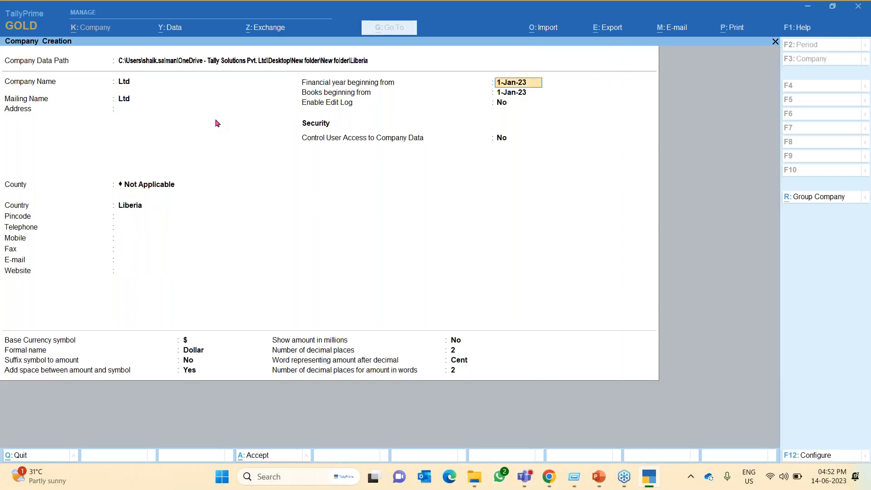
text(L)
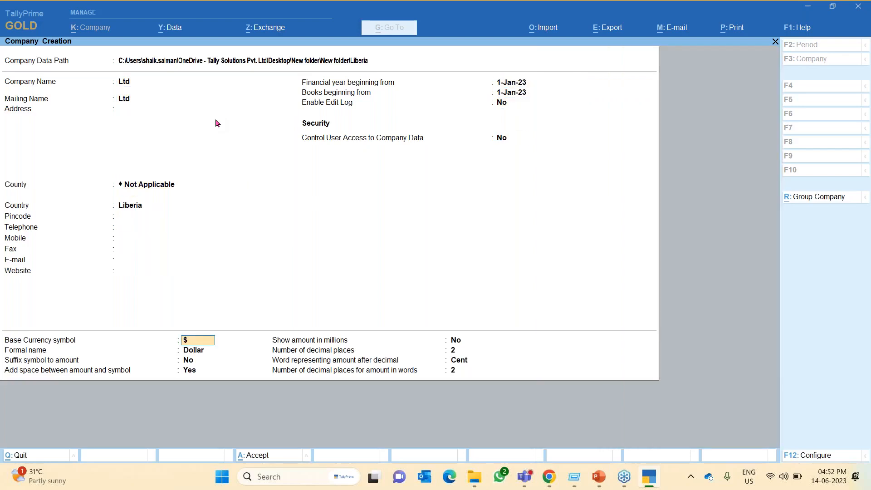
text($)
key(Return)
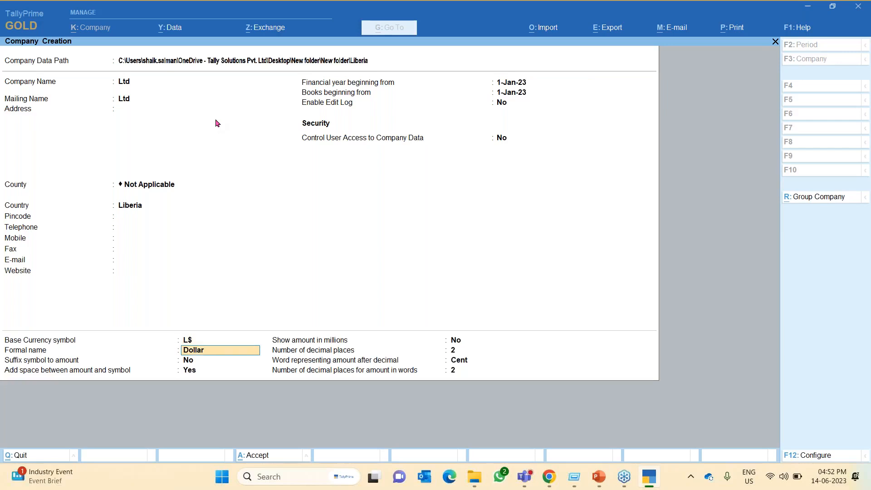
key(ctrl+a)
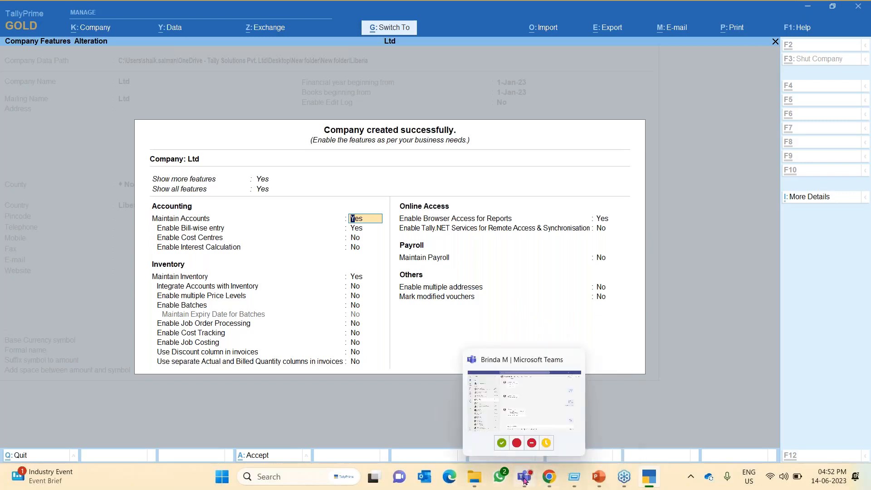
Switch to File Explorer to look up the Liberia folder's full path, and return to TallyPrime
mouse_move(474, 477)
click(469, 437)
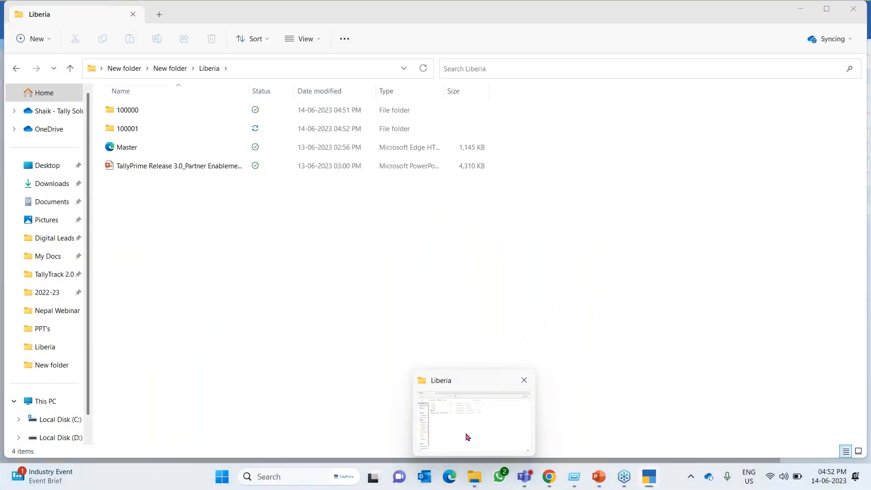
key(alt+d)
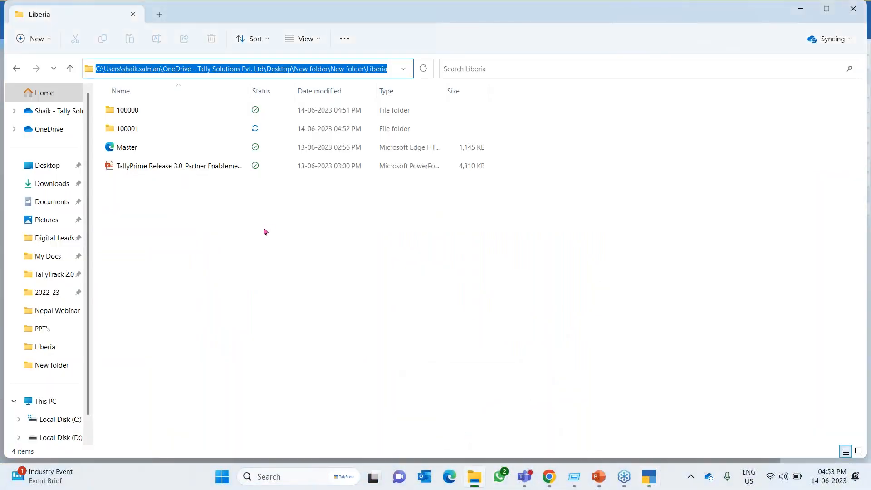
mouse_move(583, 479)
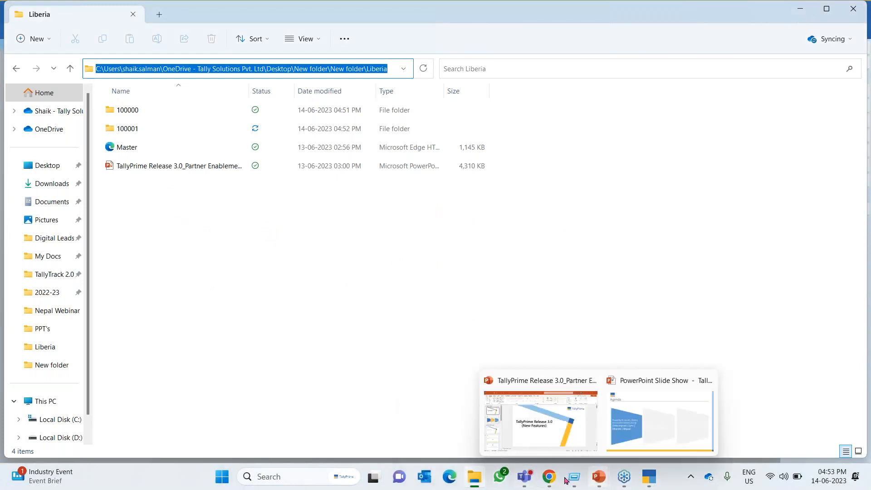
mouse_move(652, 475)
click(655, 448)
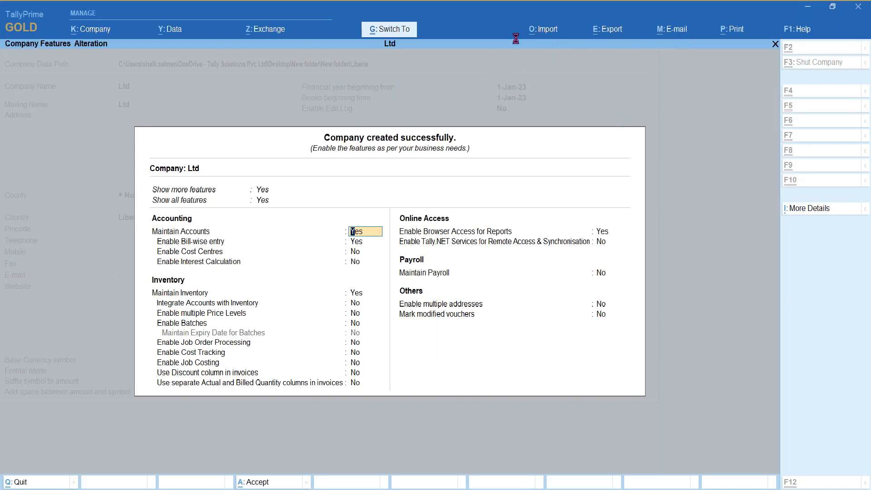
Accept the feature settings of company Ltd and look over the company data options
key(ctrl+a)
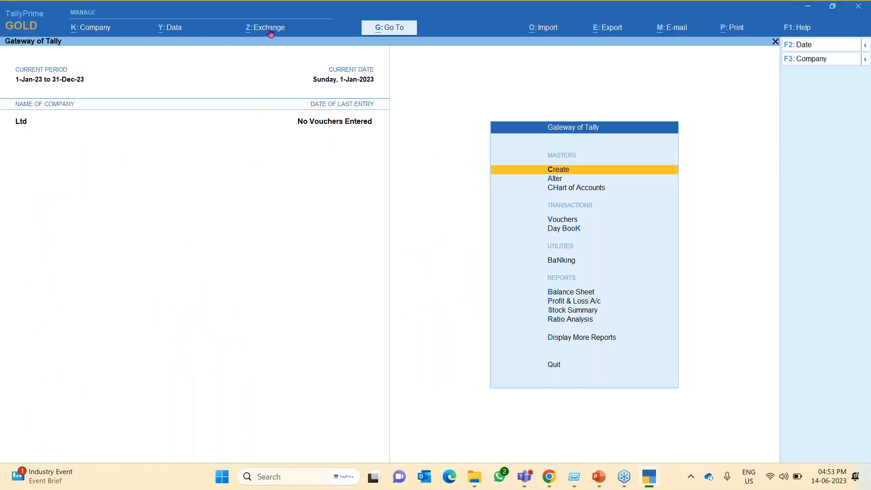
click(176, 30)
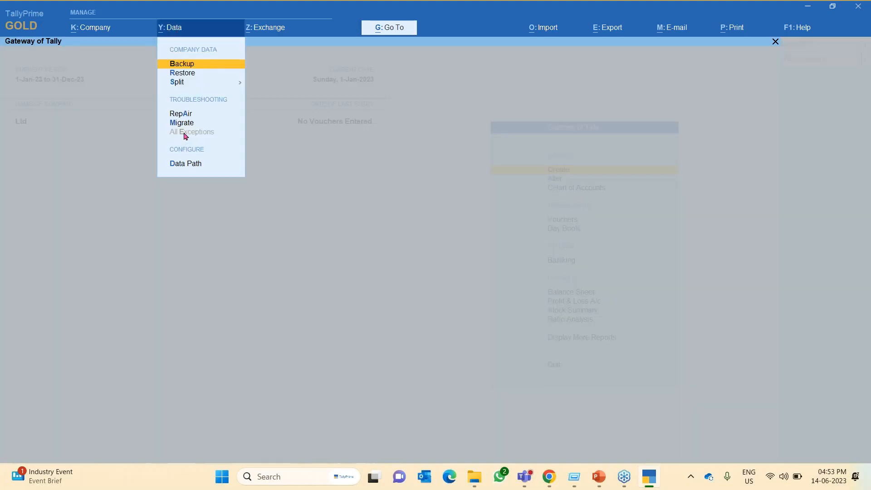
click(597, 91)
Import masters from Master.xml into Ltd, using Ignore duplicates for masters that already exist
click(547, 29)
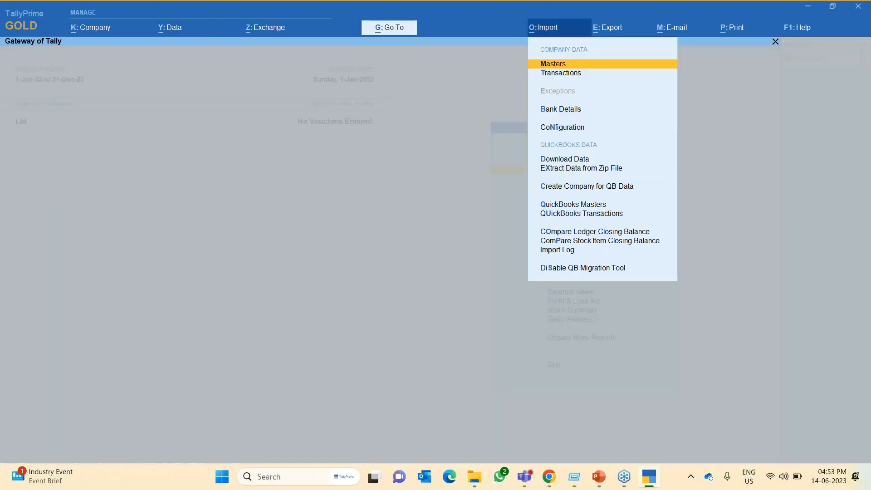
key(Return)
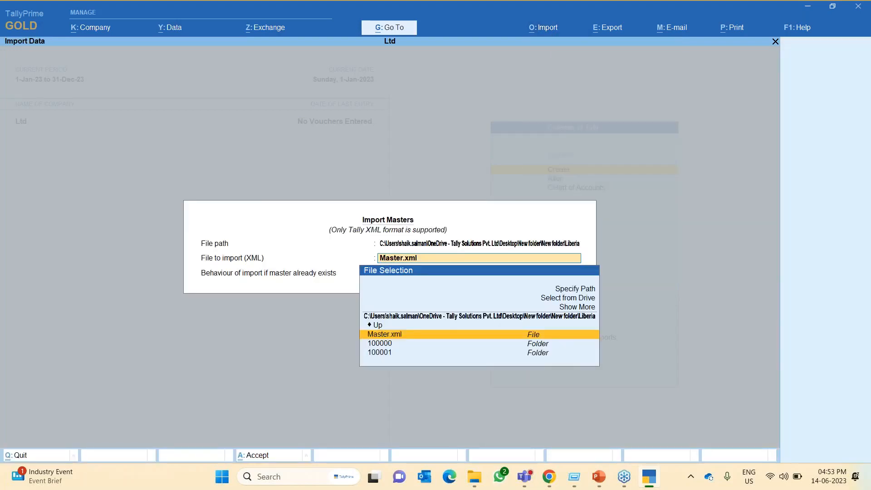
key(Return)
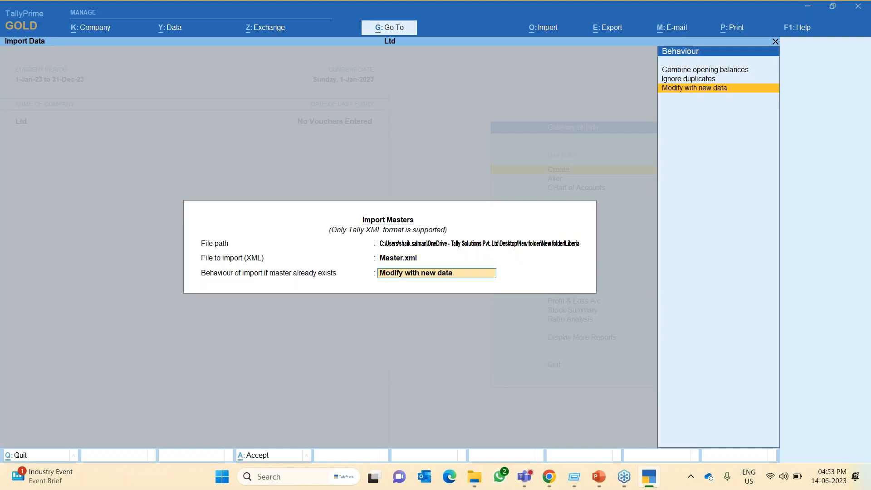
key(Up)
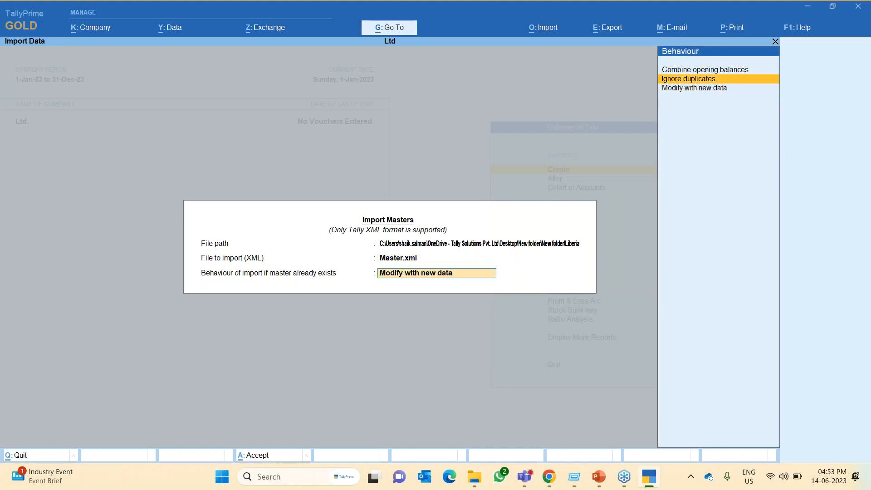
key(Return)
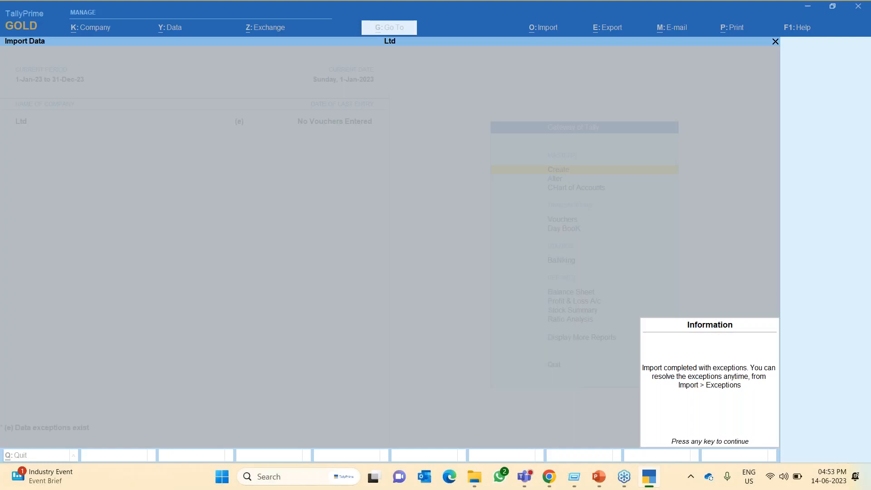
key(Return)
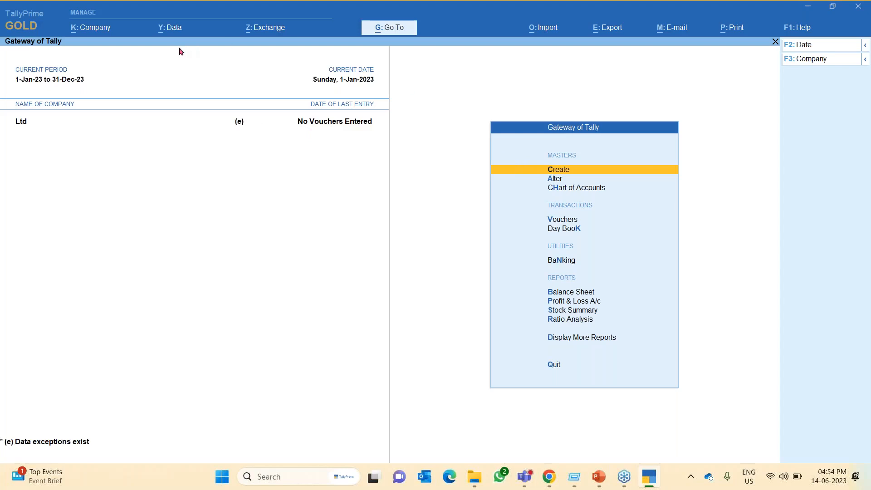
Review the Import Exceptions report of company Ltd and close it
click(545, 28)
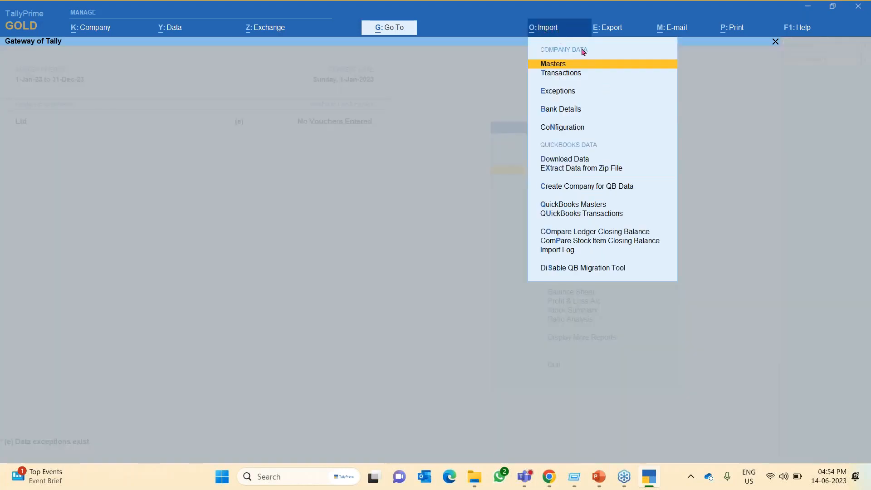
click(566, 96)
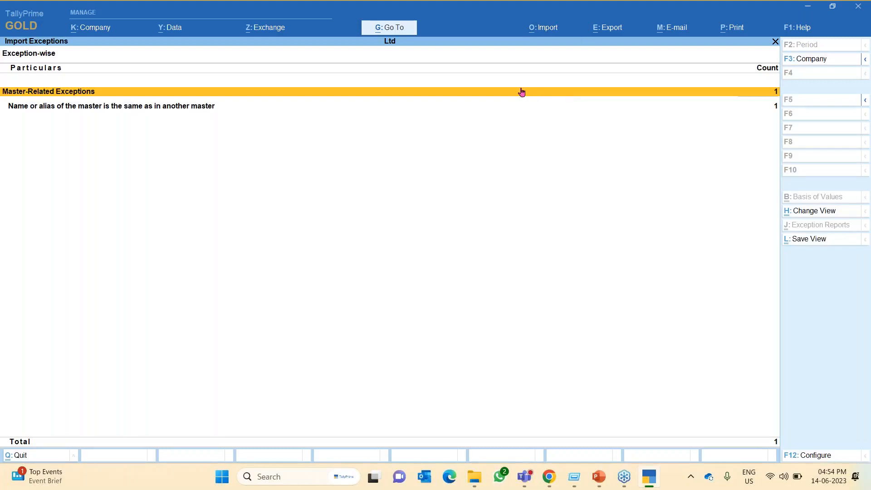
key(Escape)
Drill down from All Exceptions through the import exception on duplicate names to the conflicting currency master
click(168, 28)
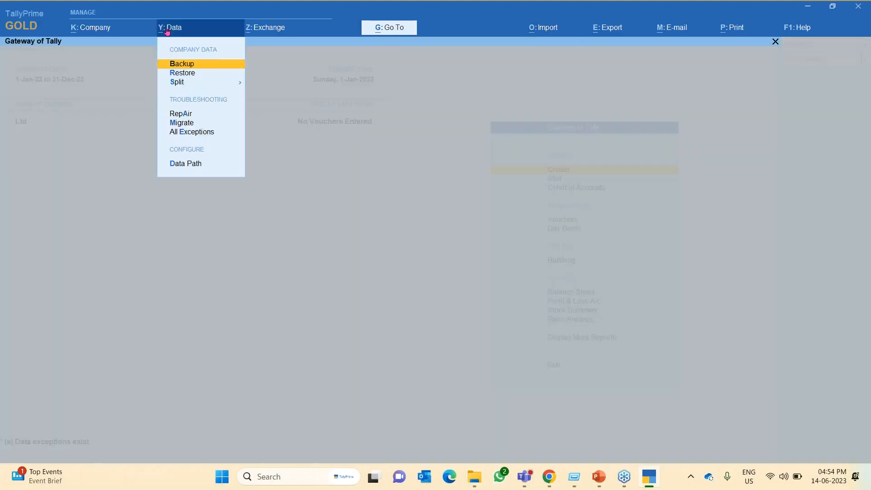
click(195, 133)
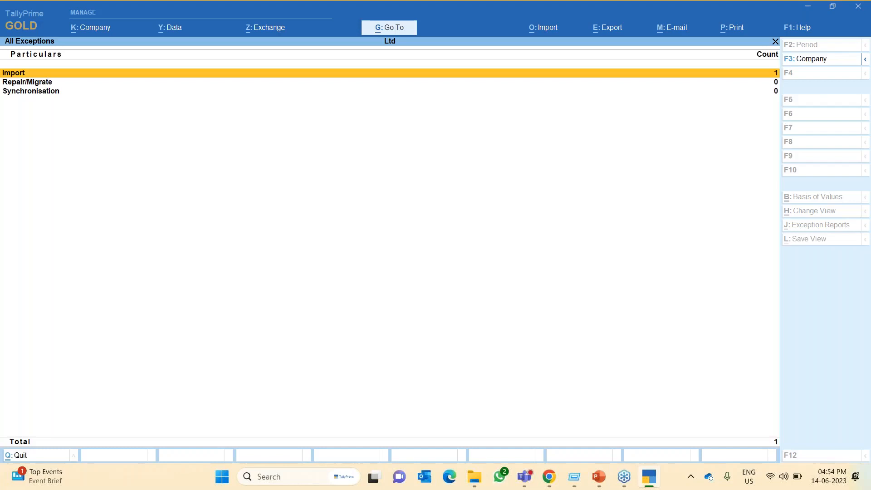
key(Return)
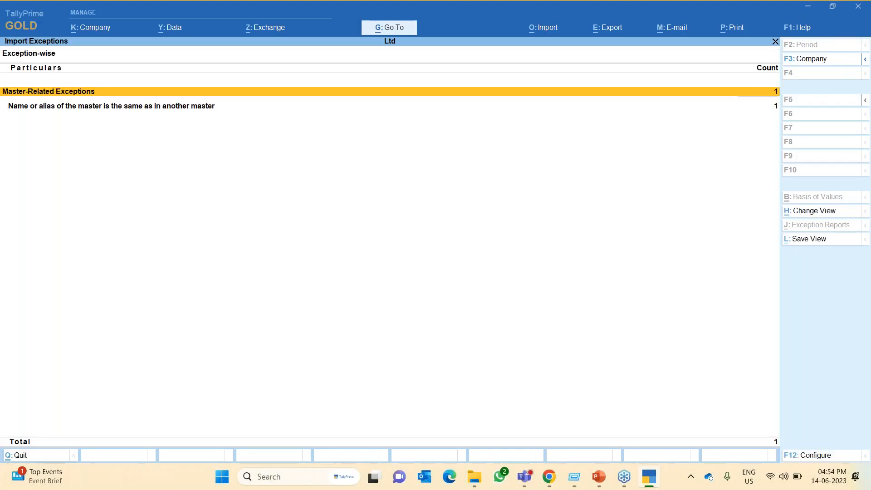
key(Down)
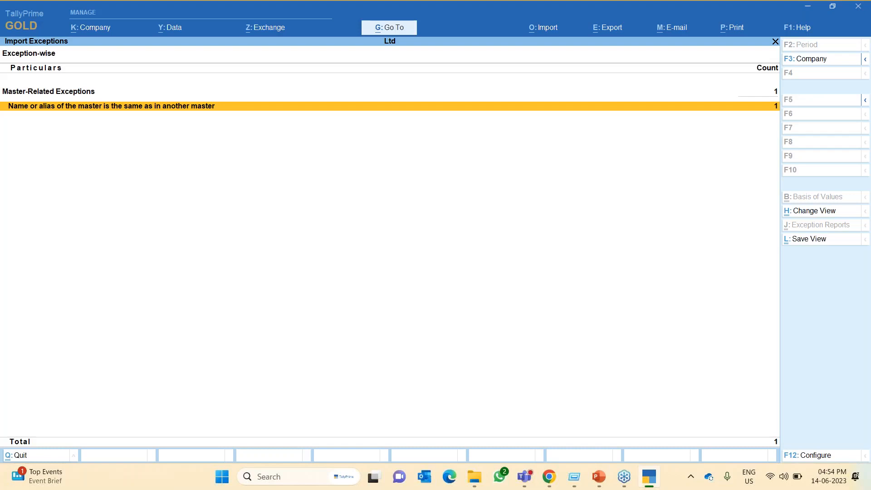
key(Return)
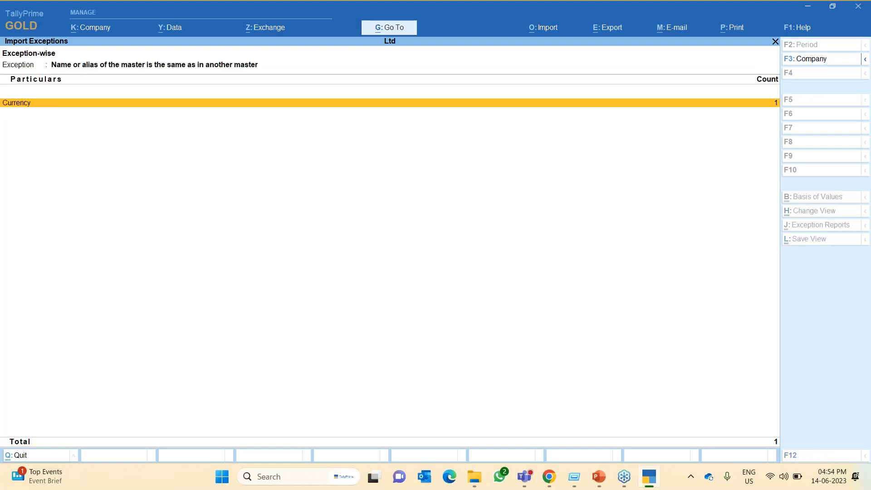
key(Return)
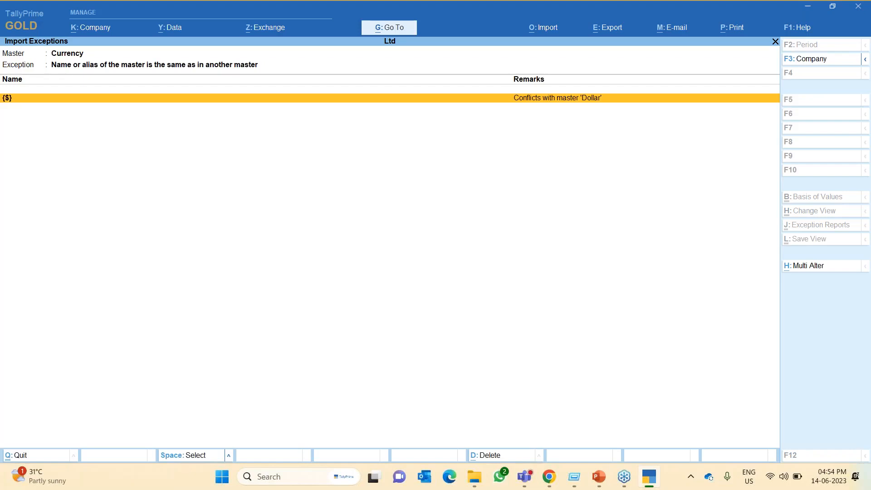
Alter the conflicting {$} currency to symbol $ and formal name Dollarr, save it, and leave the currency exception list
key(Return)
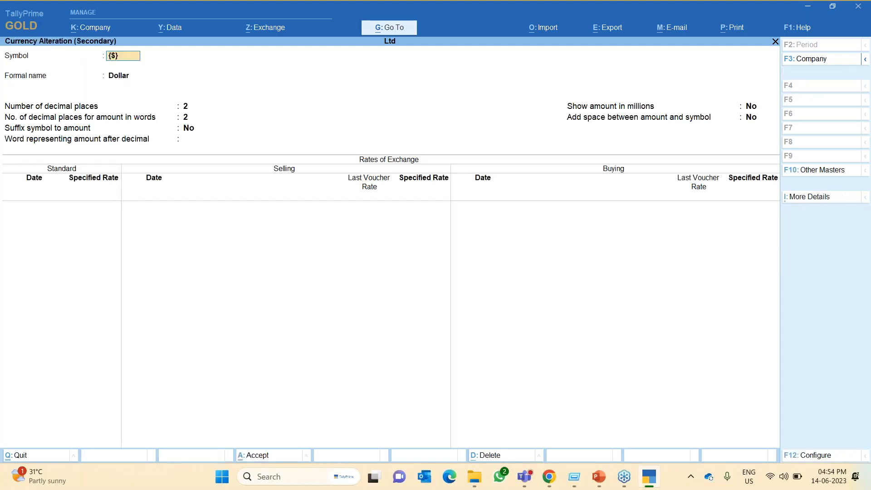
text($)
key(Return)
text(Dol)
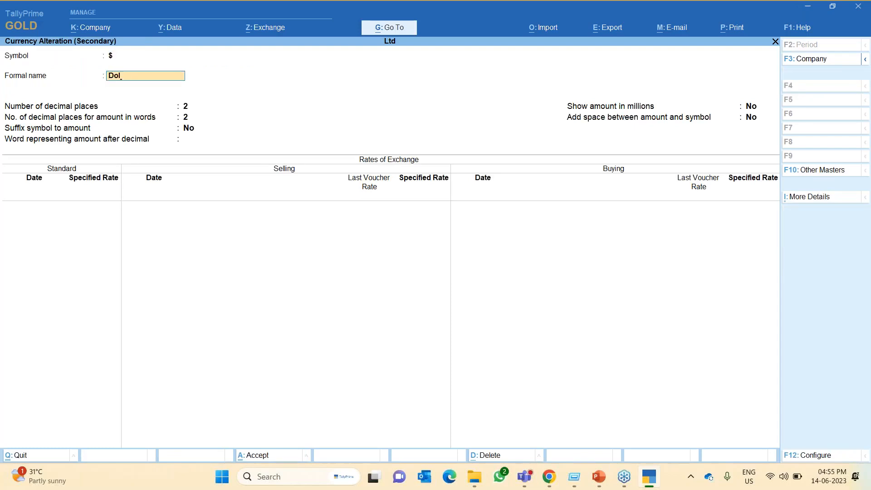
text(larr)
key(BackSpace)
key(Return)
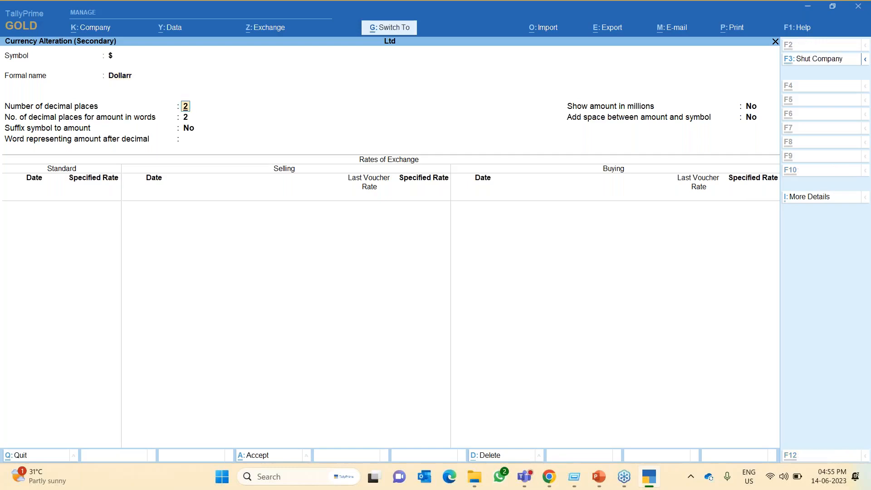
key(ctrl+a)
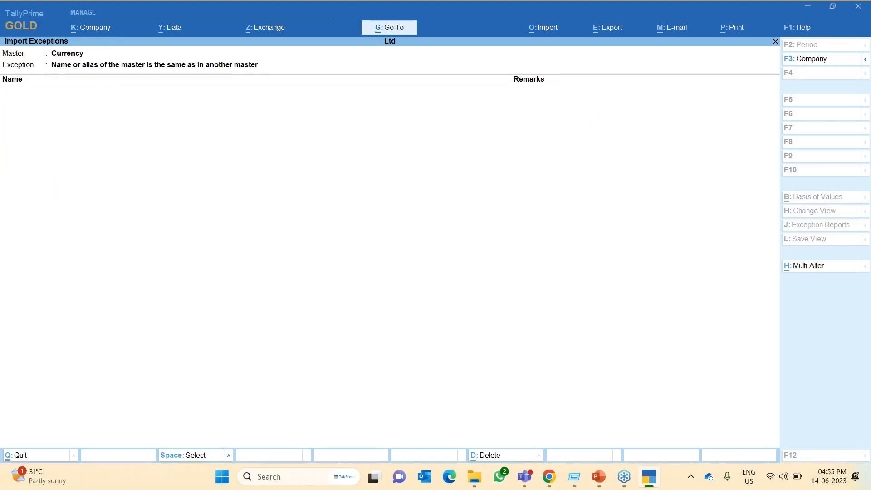
key(Escape)
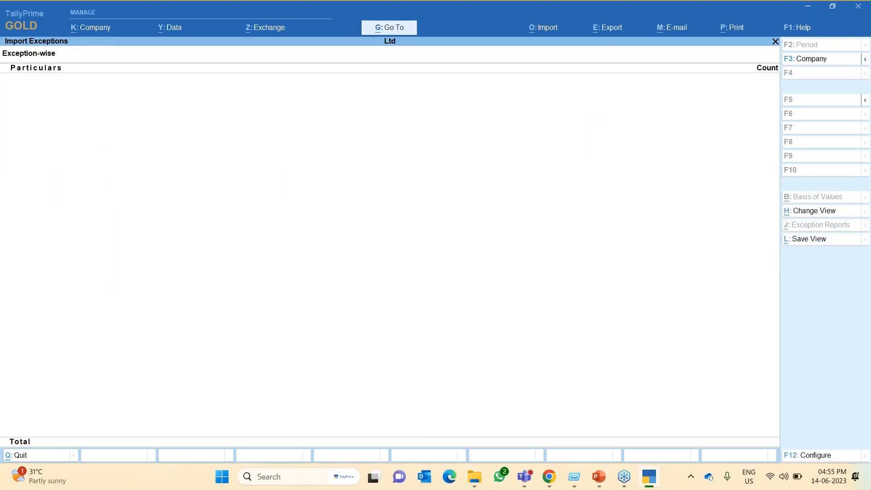
Close the Import Exceptions and All Exceptions reports and return to the Gateway of Tally
key(Escape)
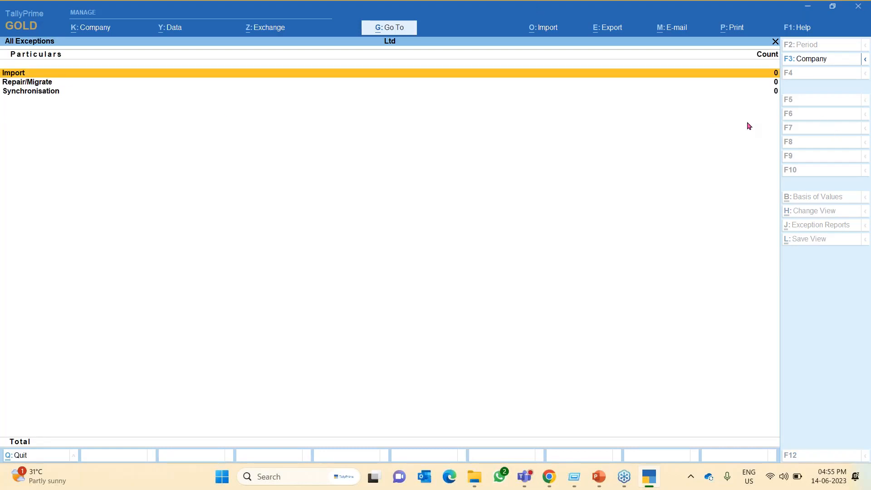
key(Escape)
key(Escape)
key(n)
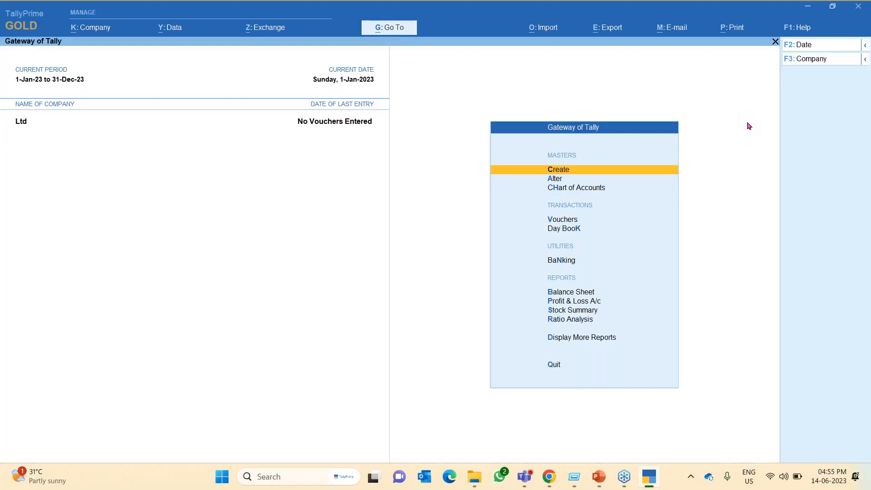
Open the list of currencies for master alteration in company Ltd
key(Down)
key(Return)
key(Down)
key(Down)
key(Up)
key(Down)
key(Return)
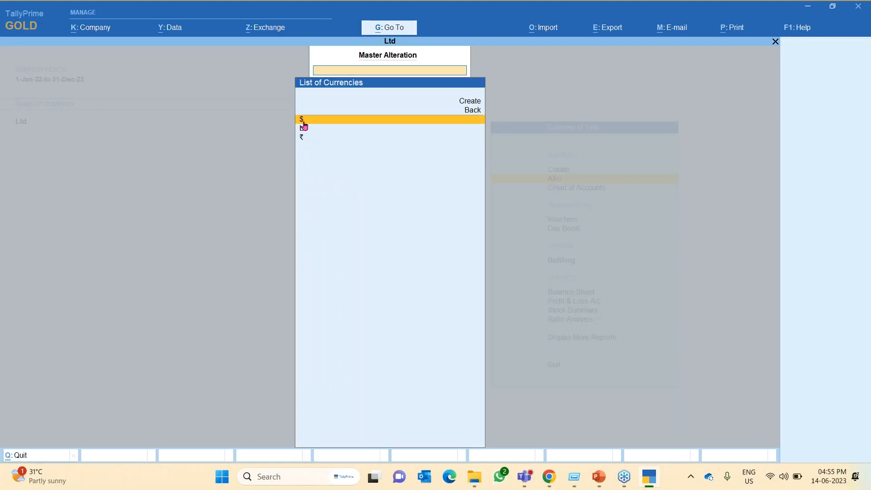
View the $ currency master, leave it without saving, and return to the Gateway of Tally
key(Return)
key(Escape)
key(y)
key(Escape)
key(Escape)
key(Escape)
key(Escape)
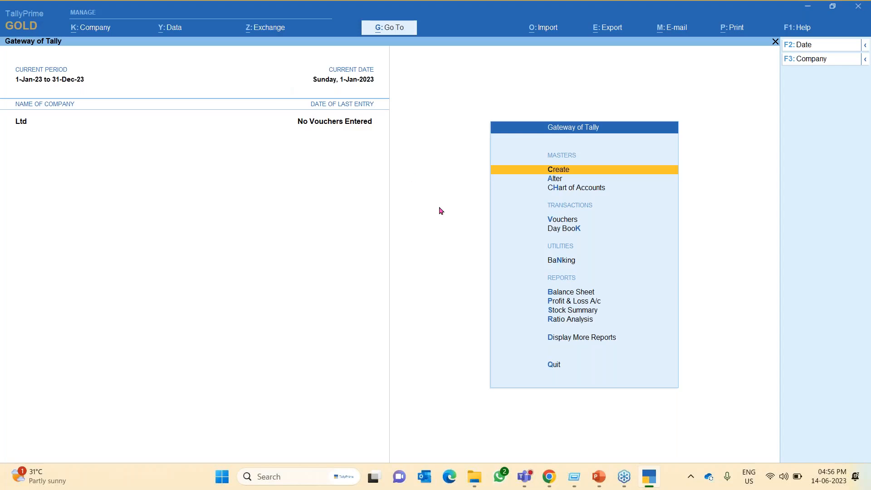
Switch to the PowerPoint slide show of the TallyPrime Release 3.0 presentation at the Agenda slide
mouse_move(599, 476)
click(571, 424)
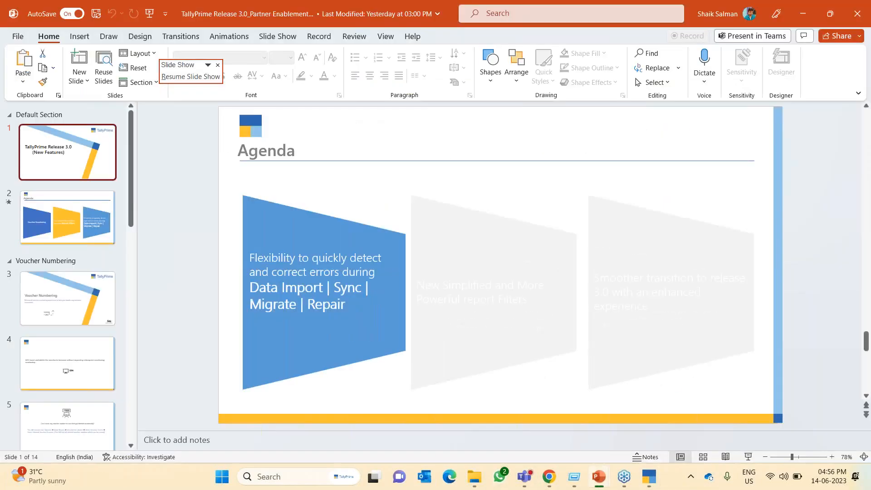
click(648, 476)
mouse_move(603, 476)
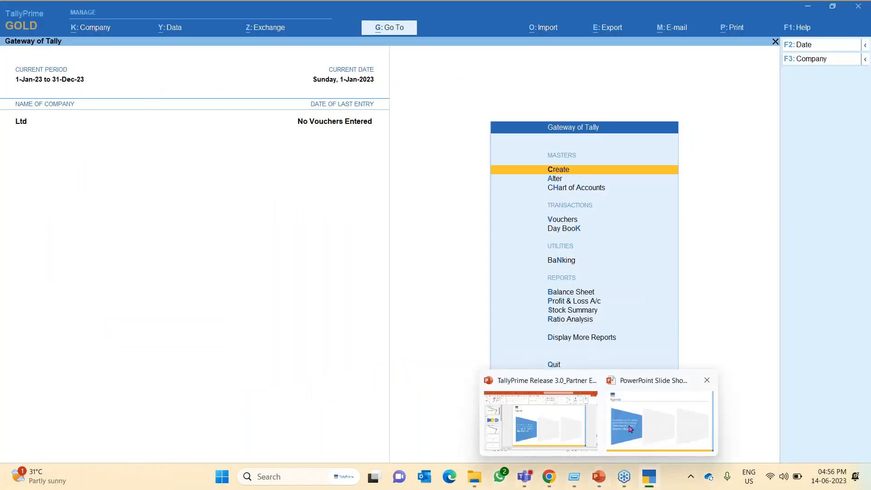